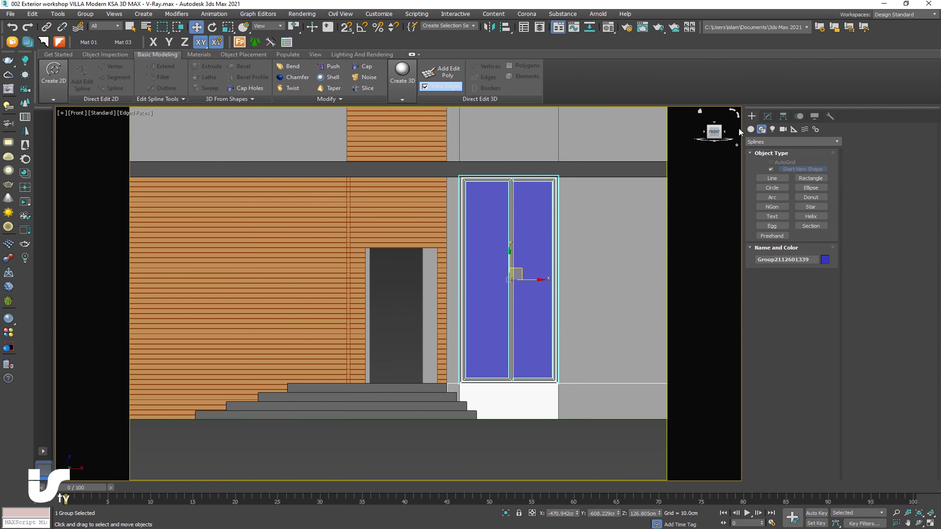
Open the door group's Edit Poly modifier settings in the Modify panel
left_click(767, 117)
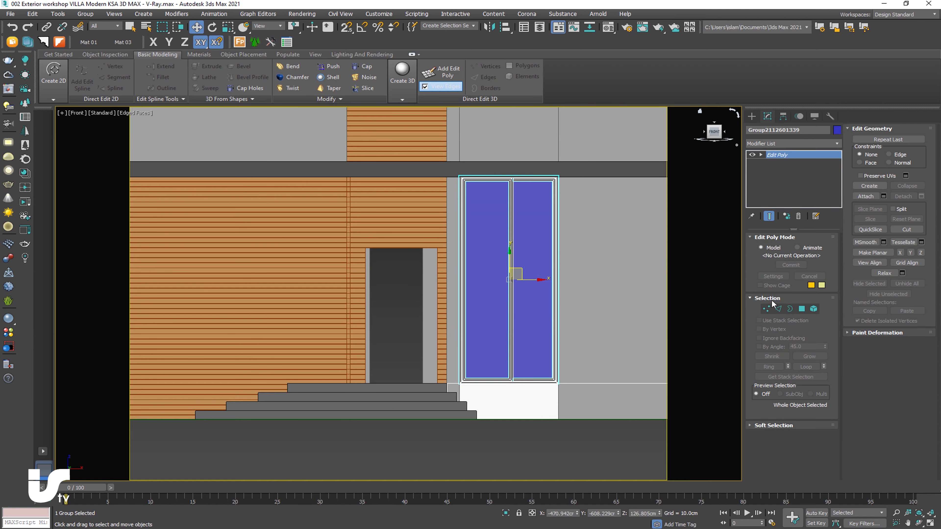
Lower the door's top vertices about 112 cm and lift its bottom vertices off the floor
left_click(767, 309)
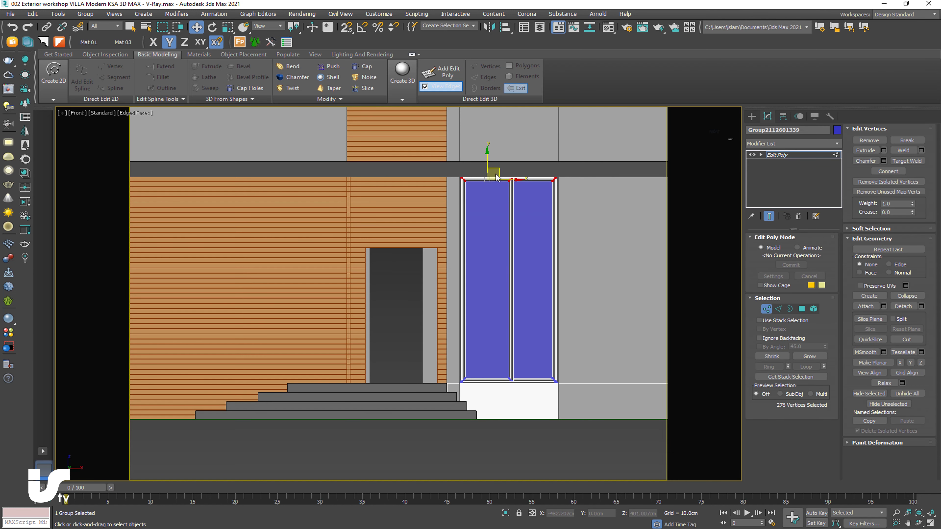
left_click_drag(487, 165, 481, 231)
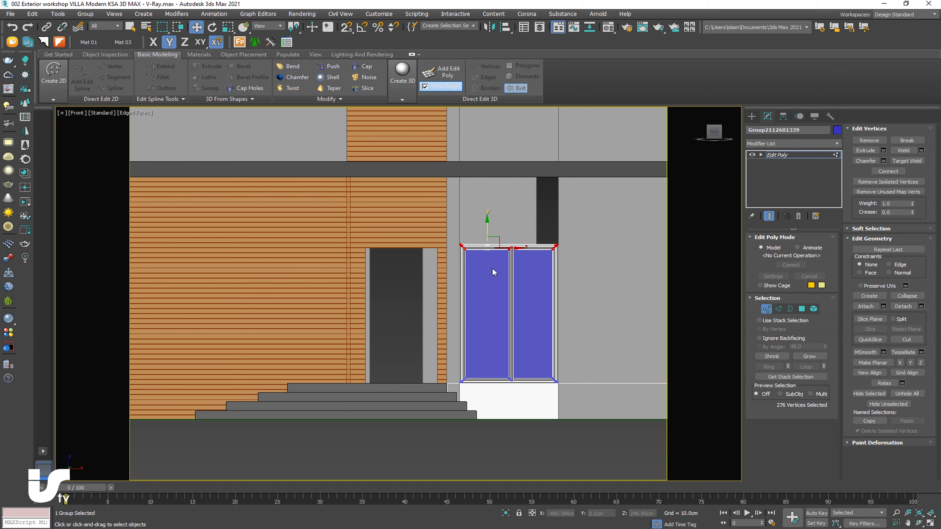
middle_click_drag(528, 271, 500, 217)
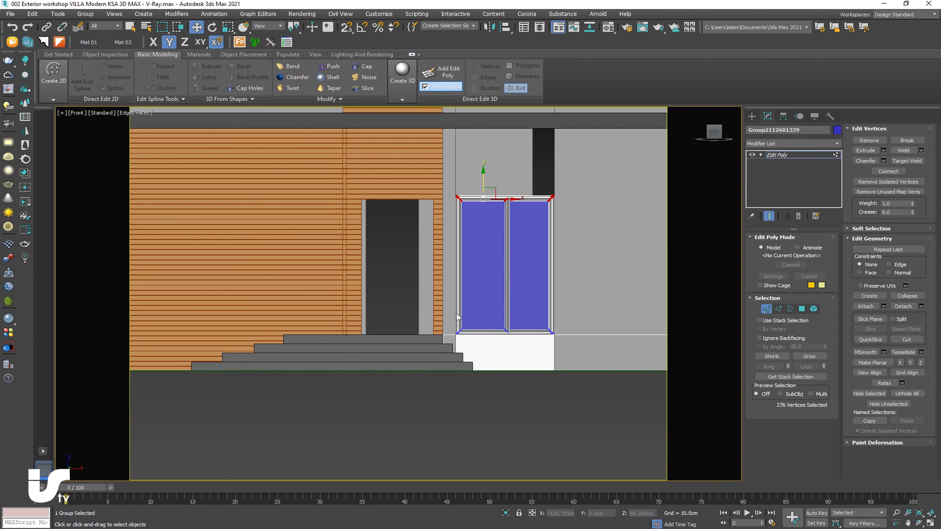
left_click_drag(447, 318, 556, 347)
mouse_move(485, 316)
left_mouse_down()
mouse_move(498, 259)
mouse_move(495, 276)
left_mouse_up()
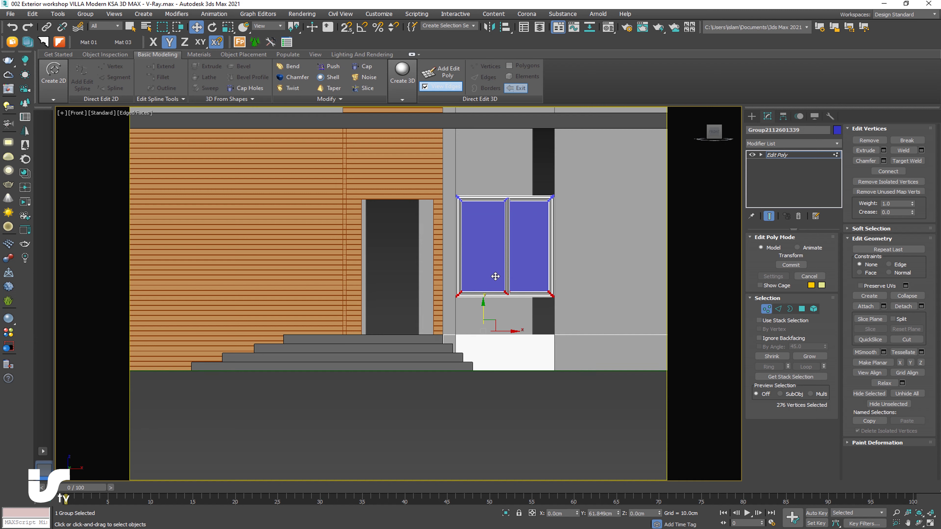
left_click_drag(495, 276, 495, 277)
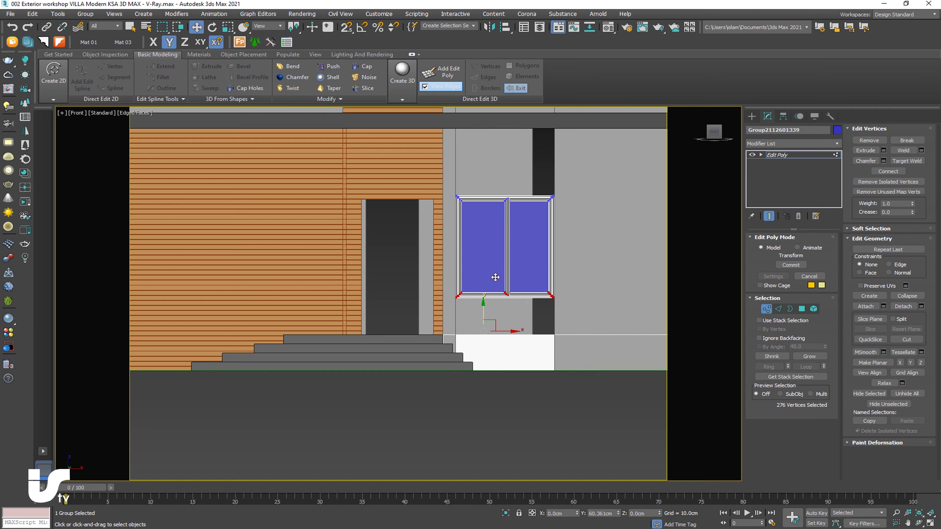
middle_click_drag(495, 277, 506, 282)
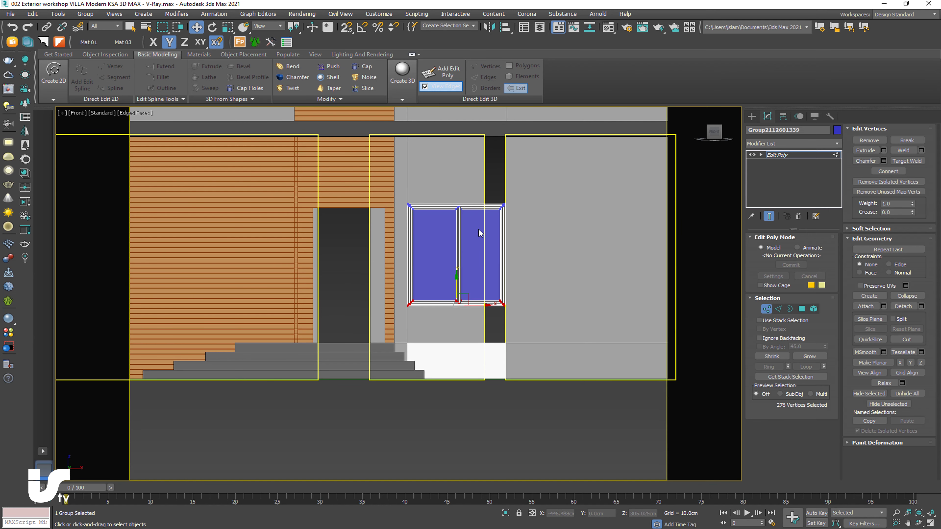
Clone one independent Copy of the window directly above the original
scroll(460, 271, "up", 4)
middle_click_drag(460, 270, 473, 382)
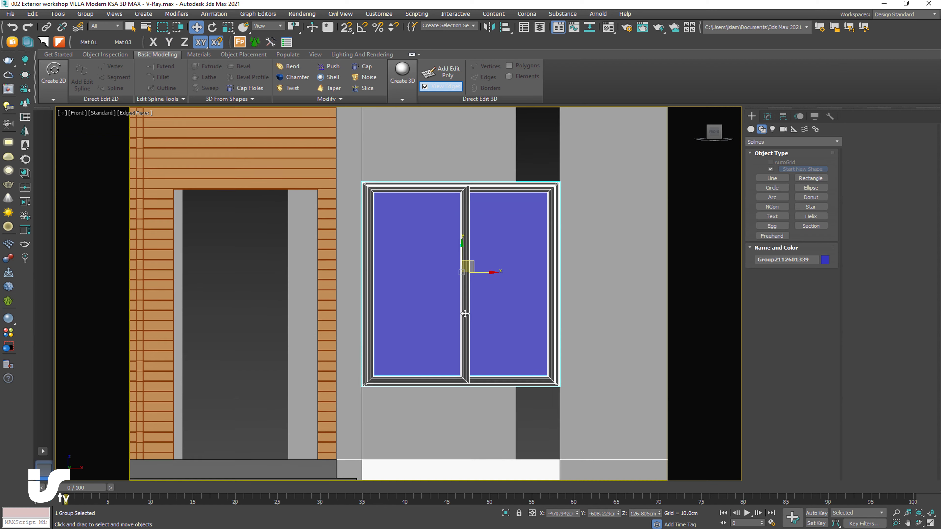
middle_click_drag(480, 201, 453, 224)
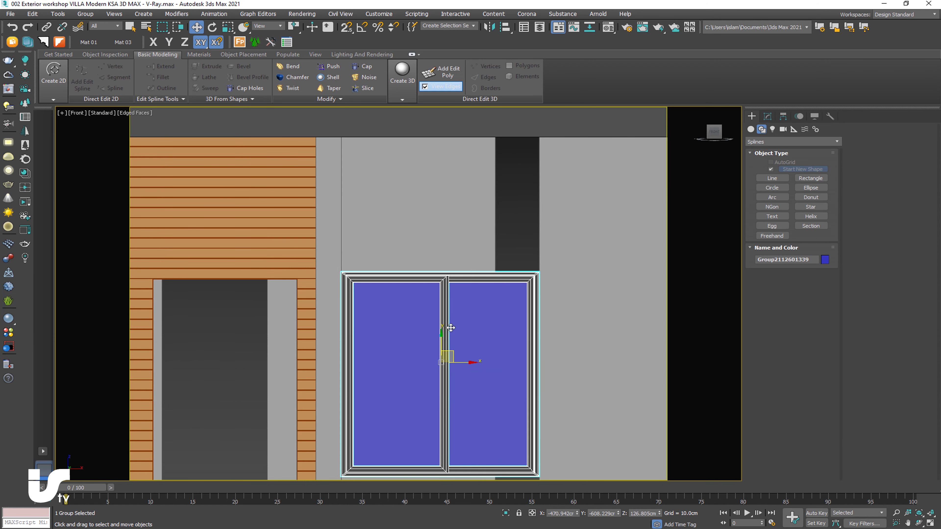
scroll(450, 328, "down", 3)
left_click_drag(450, 327, 453, 241, "shift")
right_click(454, 241)
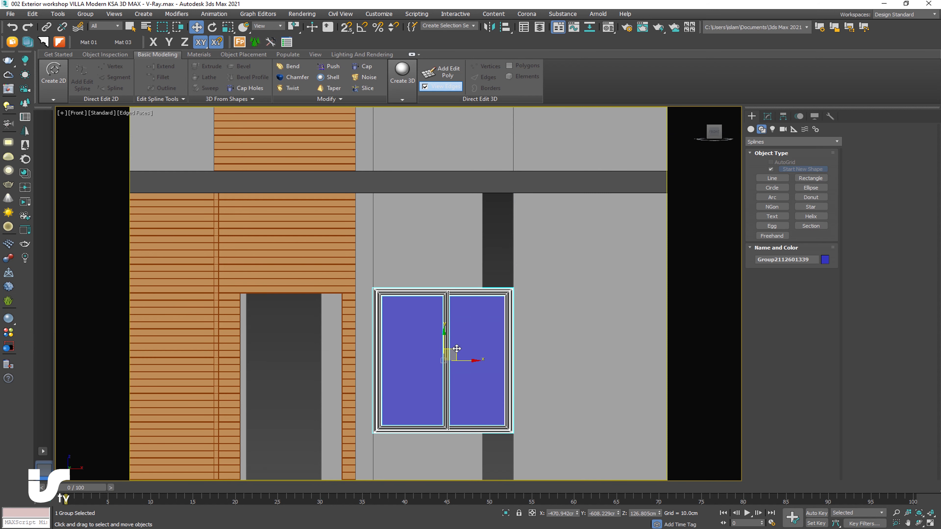
right_click(447, 314)
mouse_move(457, 348)
left_mouse_down("shift")
mouse_move(447, 313)
mouse_move(450, 180)
left_mouse_up("shift")
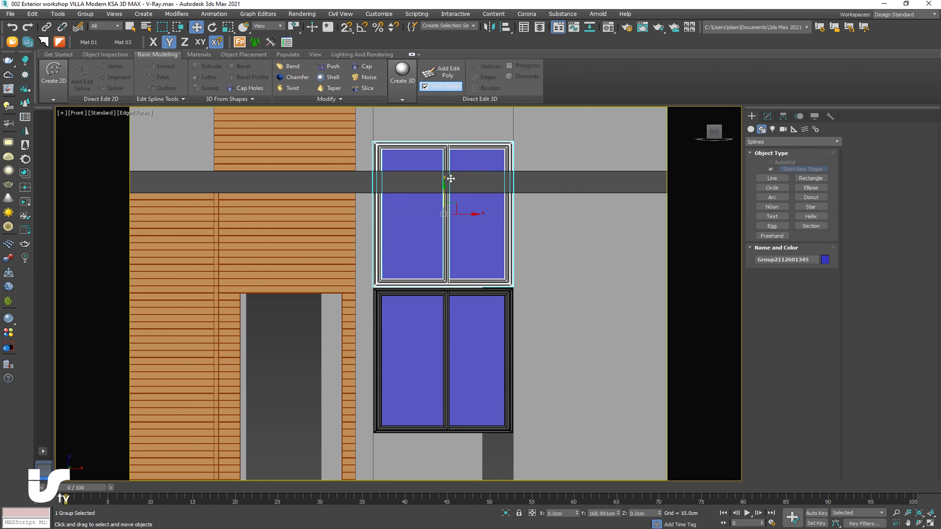
left_click(474, 304)
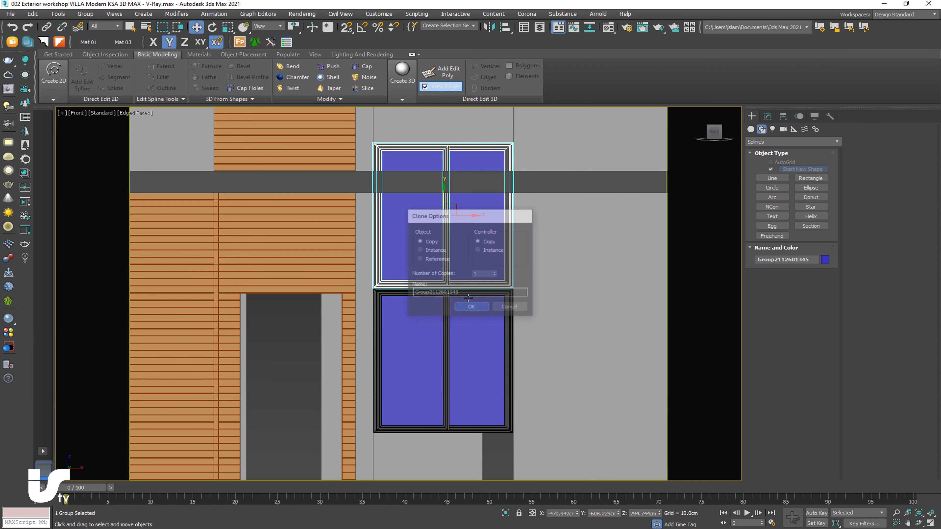
Align the copied window with the lower window's frame
scroll(453, 271, "up", 5)
left_click_drag(453, 271, 466, 291)
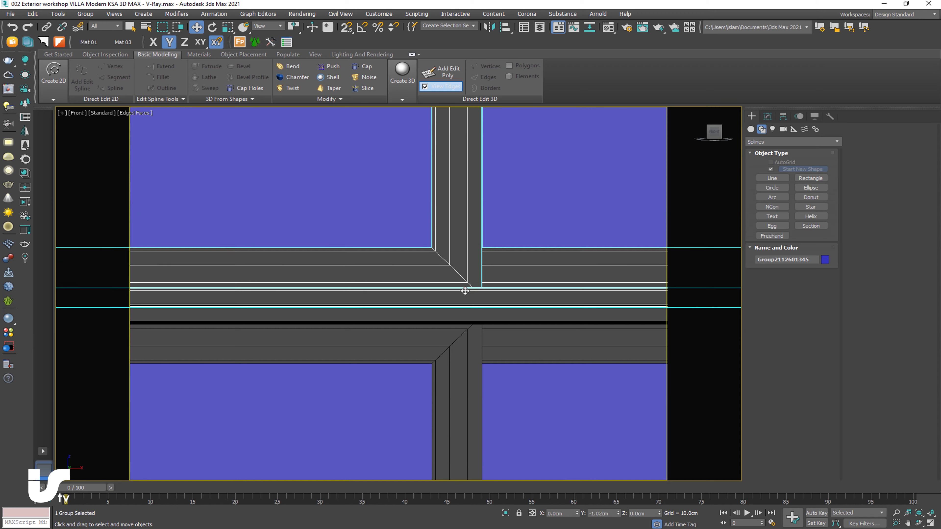
scroll(465, 290, "down", 5)
scroll(499, 336, "down", 3)
scroll(500, 336, "down", 3)
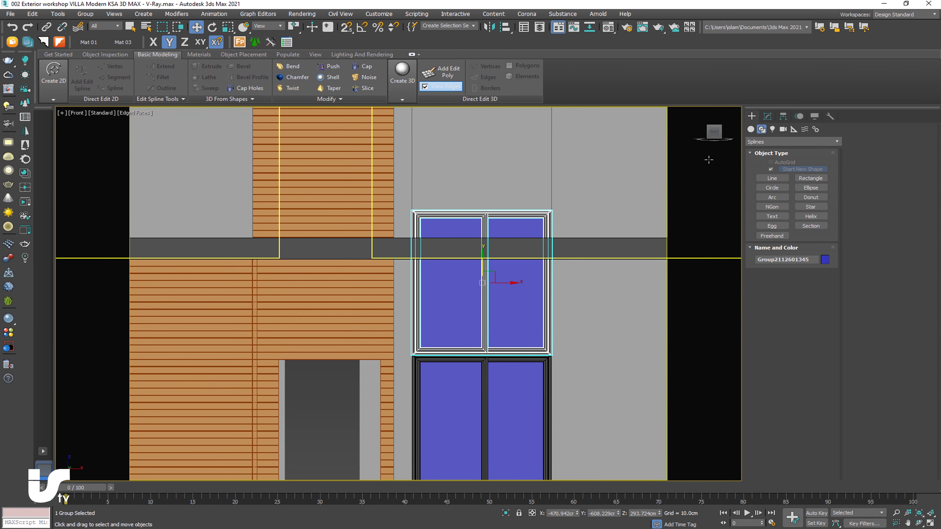
Lower the copy's top-edge vertices to the underside of the dark beam
left_click(767, 116)
left_click(763, 156)
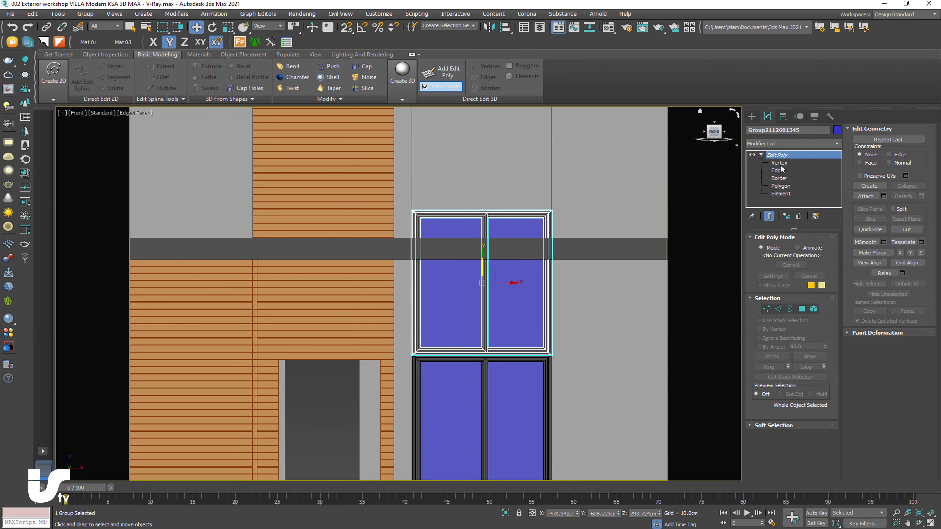
left_click(779, 162)
left_click_drag(408, 185, 556, 229)
scroll(495, 213, "up", 2)
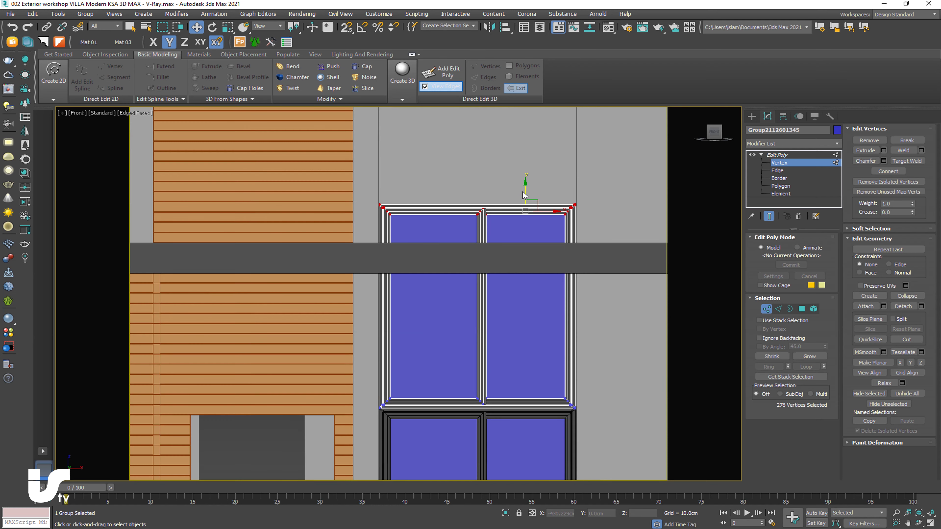
left_click_drag(525, 196, 525, 261)
Orbit to check the top edge meets the beam, then return to the front view
scroll(526, 266, "up", 3)
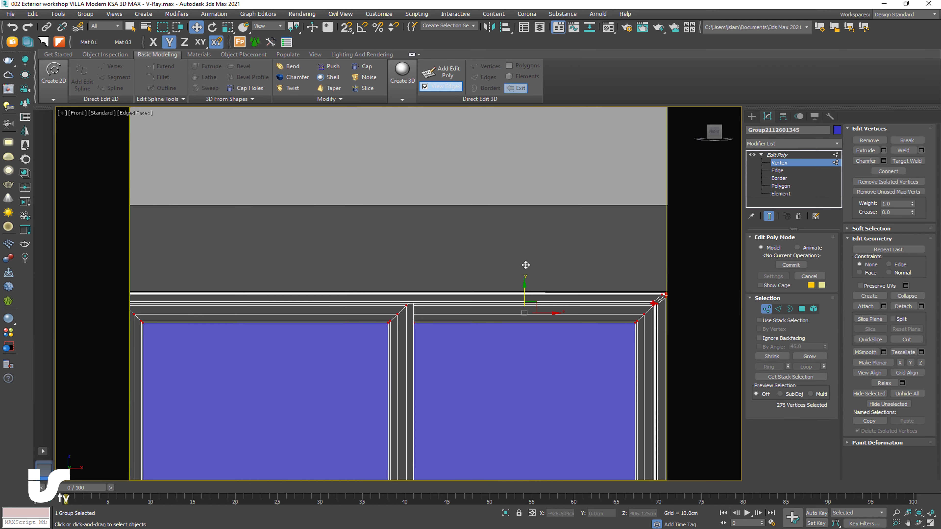
scroll(525, 265, "up", 2)
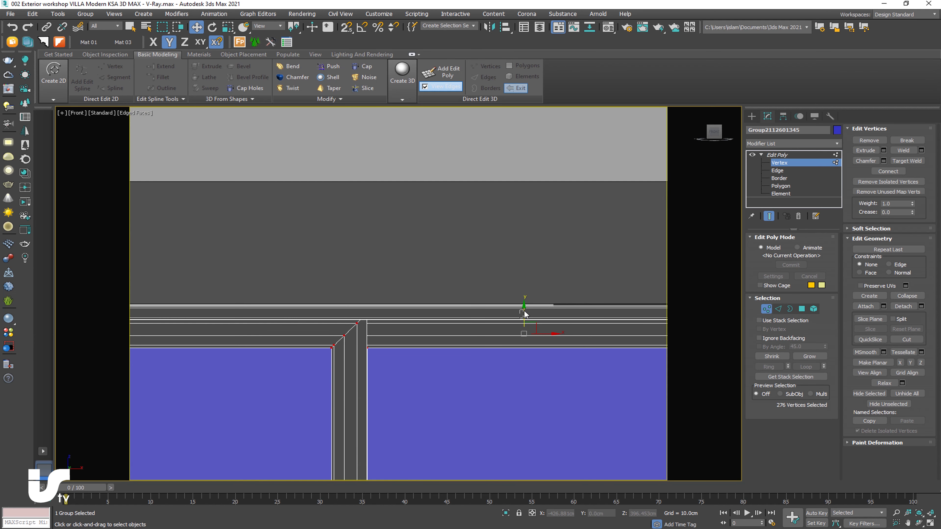
scroll(523, 311, "down", 3)
middle_click_drag(524, 311, 455, 298, "alt")
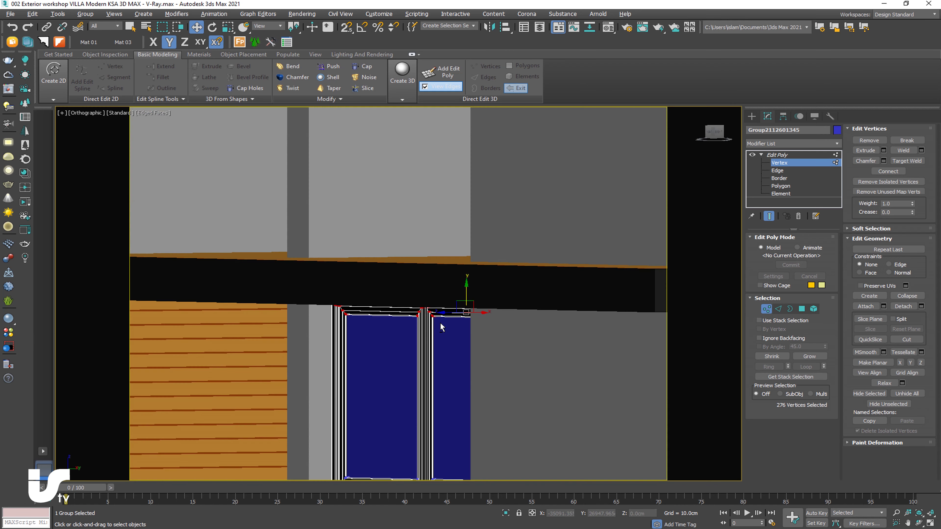
scroll(463, 278, "up", 4)
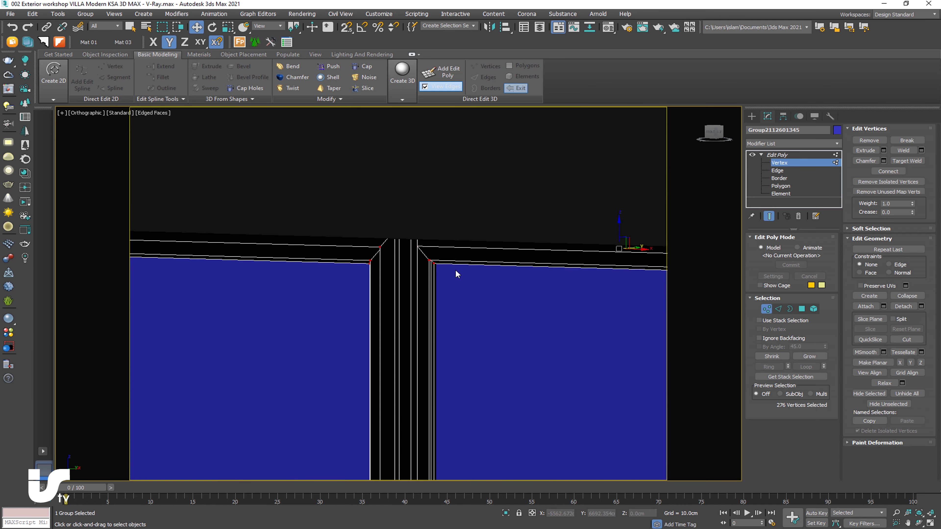
scroll(464, 272, "down", 4)
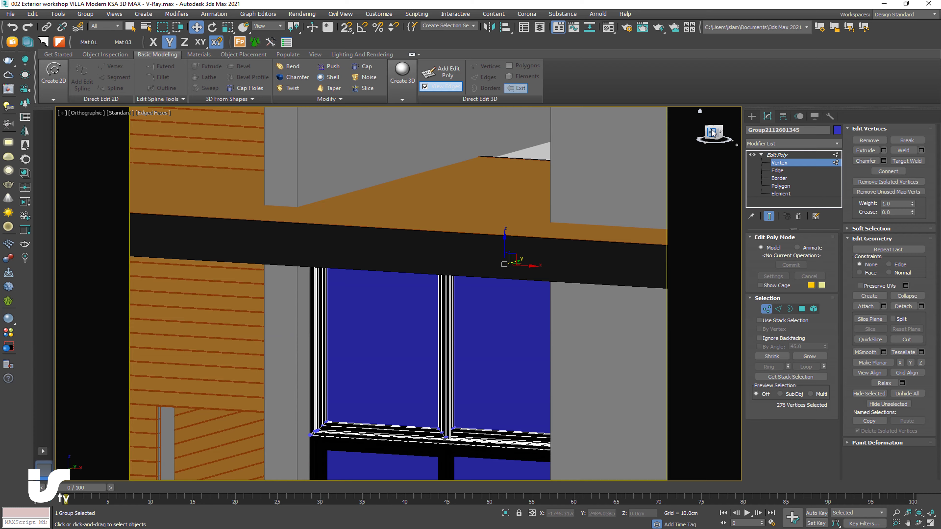
left_click(712, 133)
left_click(813, 309)
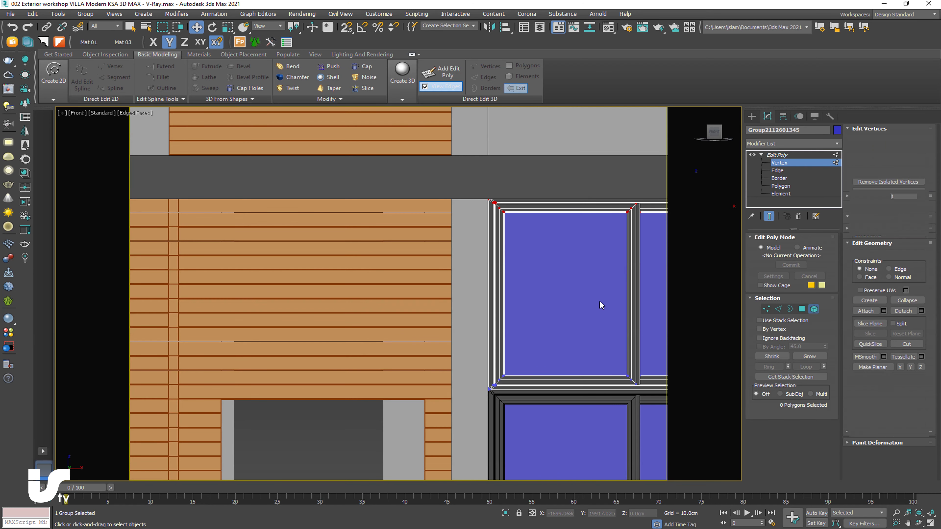
Delete the right glass pane from the upper window
middle_click_drag(601, 288, 460, 328)
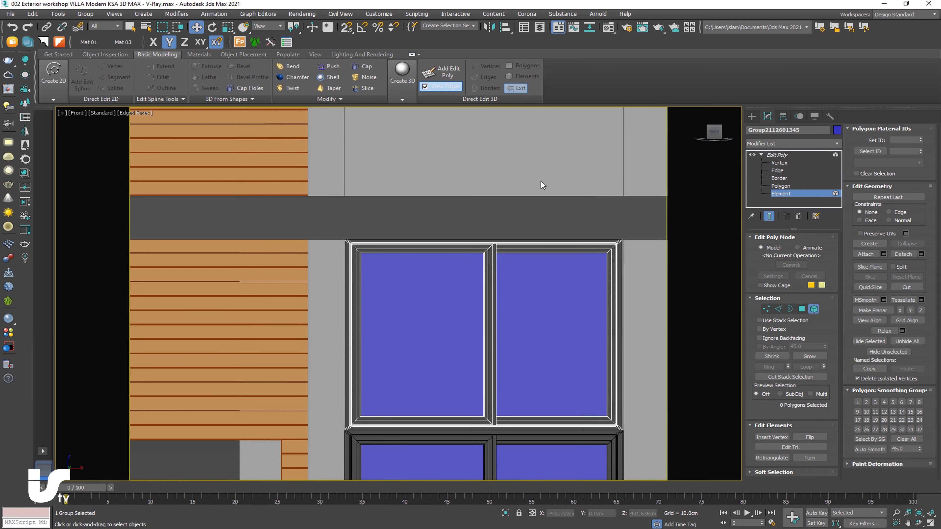
left_click(572, 294)
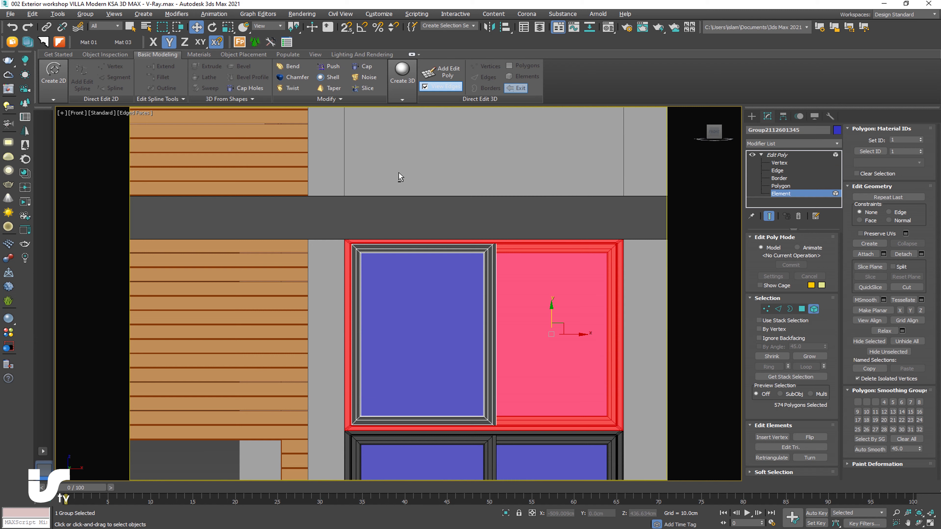
left_click_drag(236, 295, 272, 299, "alt")
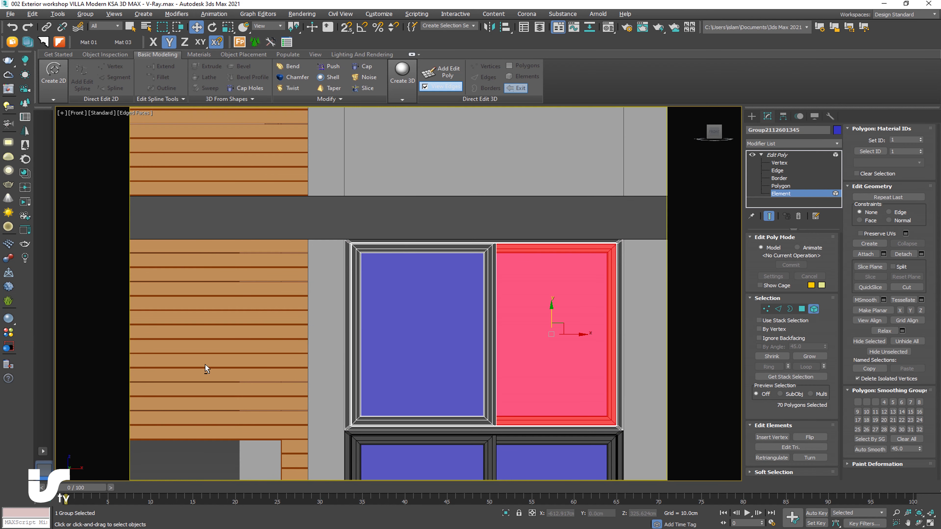
key("Delete")
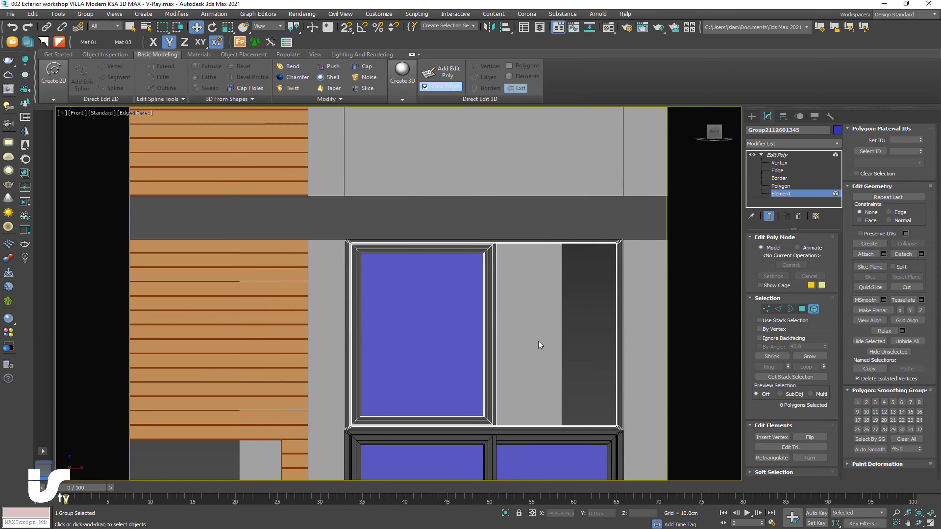
mouse_move(545, 314)
middle_mouse_down("alt")
mouse_move(486, 383)
mouse_move(518, 360)
middle_mouse_up("alt")
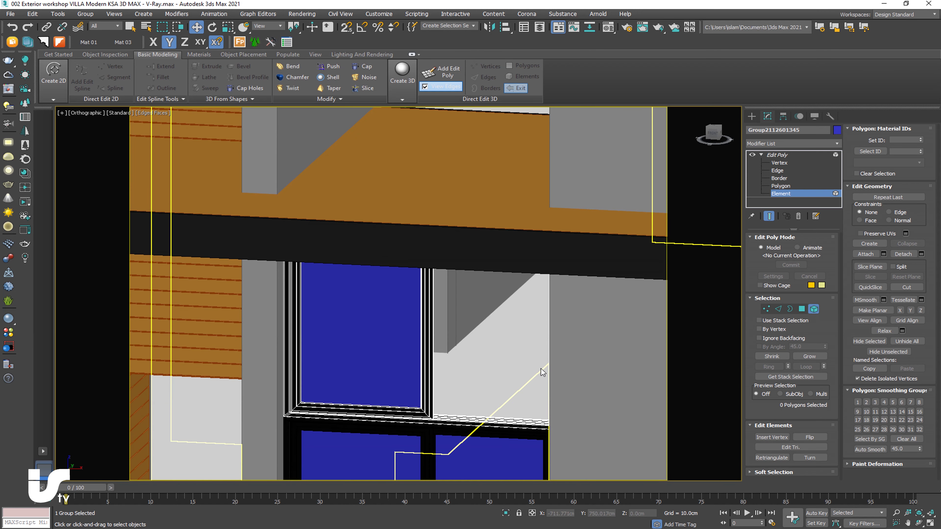
left_click(713, 131)
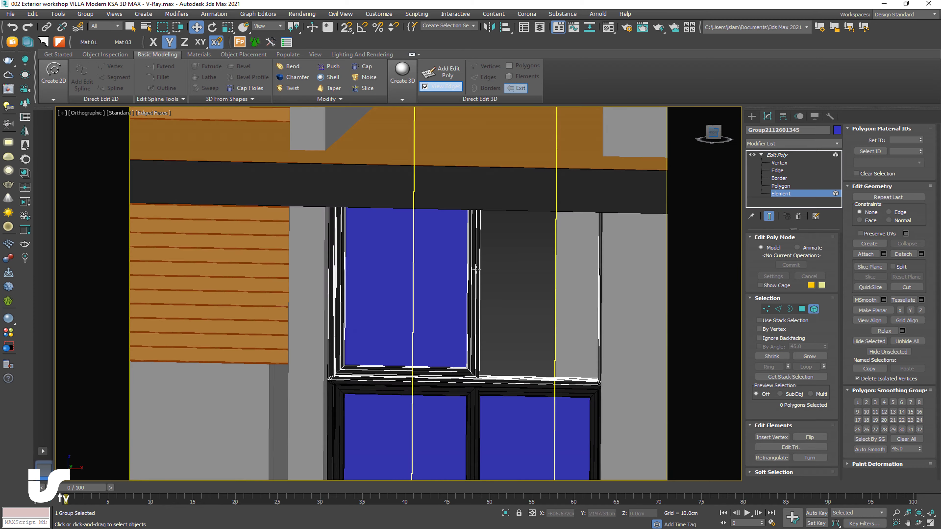
Move the window's right-side vertices so the pane spans the full width below
left_click(780, 163)
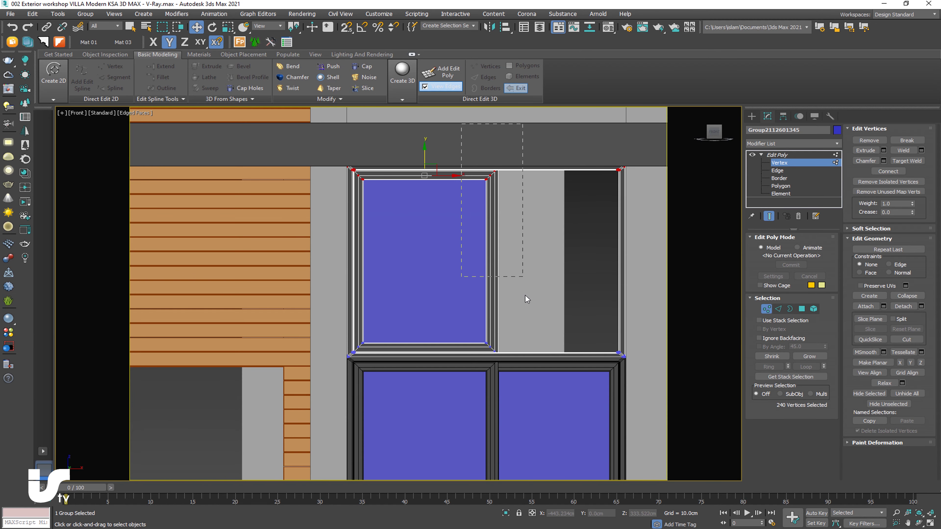
left_click_drag(530, 424, 530, 422)
left_click_drag(514, 263, 638, 269)
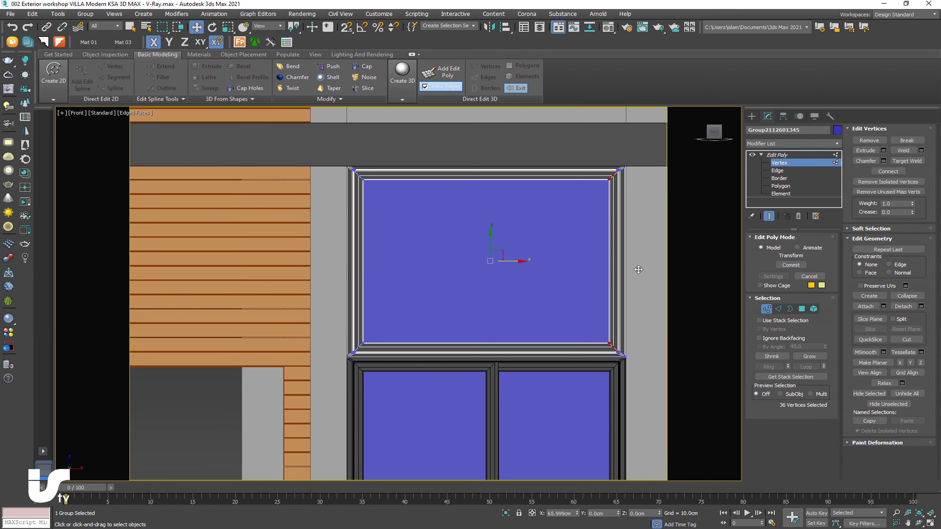
scroll(616, 333, "up", 5)
scroll(603, 445, "up", 2)
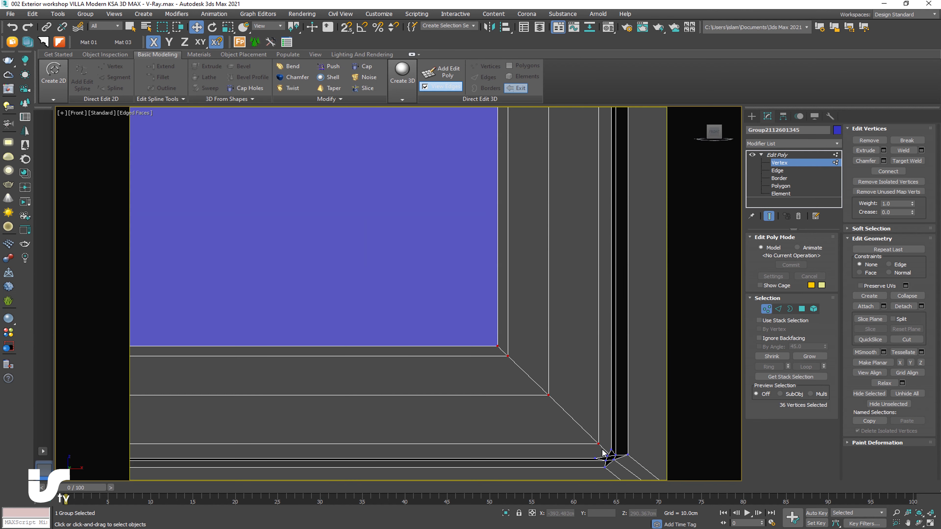
scroll(603, 447, "down", 2)
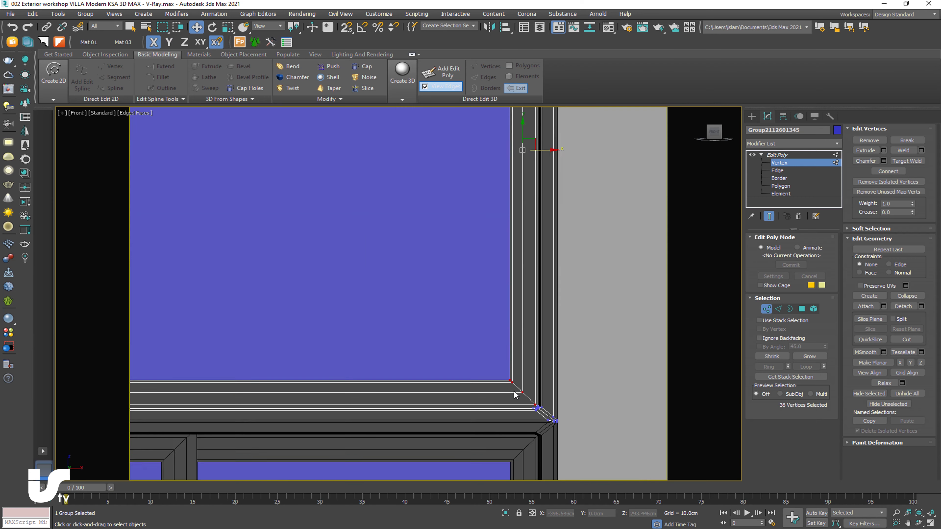
scroll(546, 315, "down", 3)
scroll(546, 316, "down", 2)
left_click(752, 116)
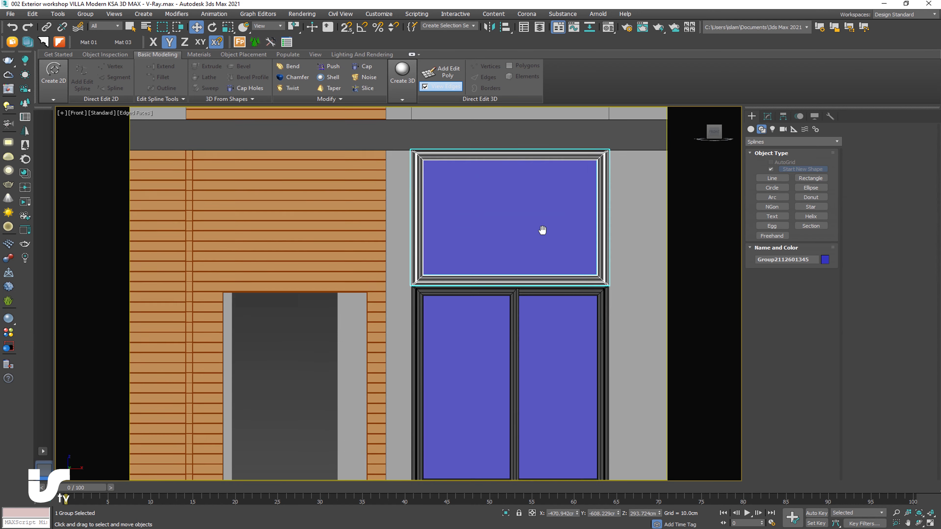
Center the top window's pivot using Affect Pivot Only
scroll(542, 226, "down", 3)
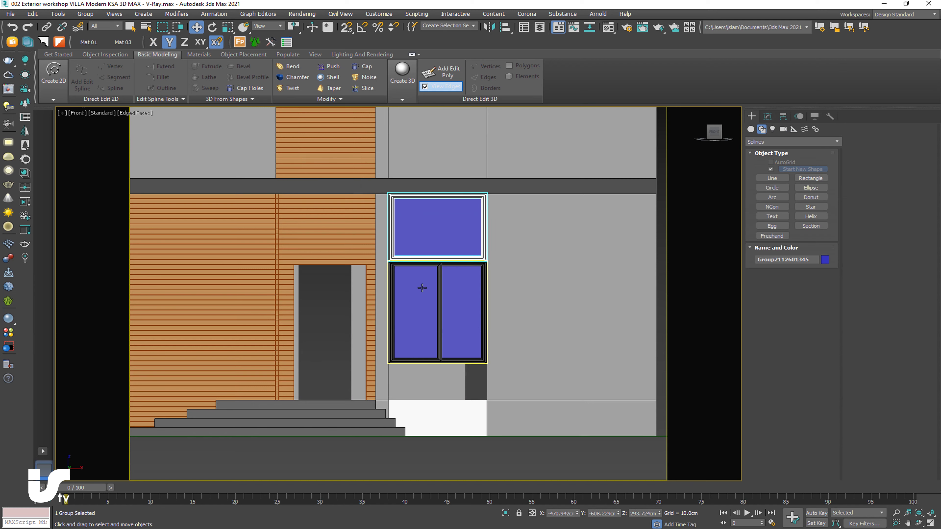
left_click(783, 116)
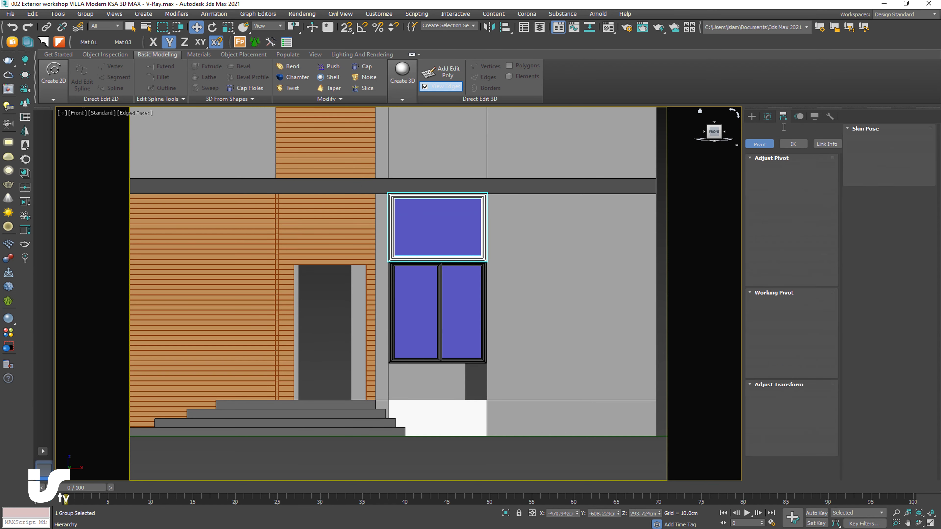
left_click(791, 180)
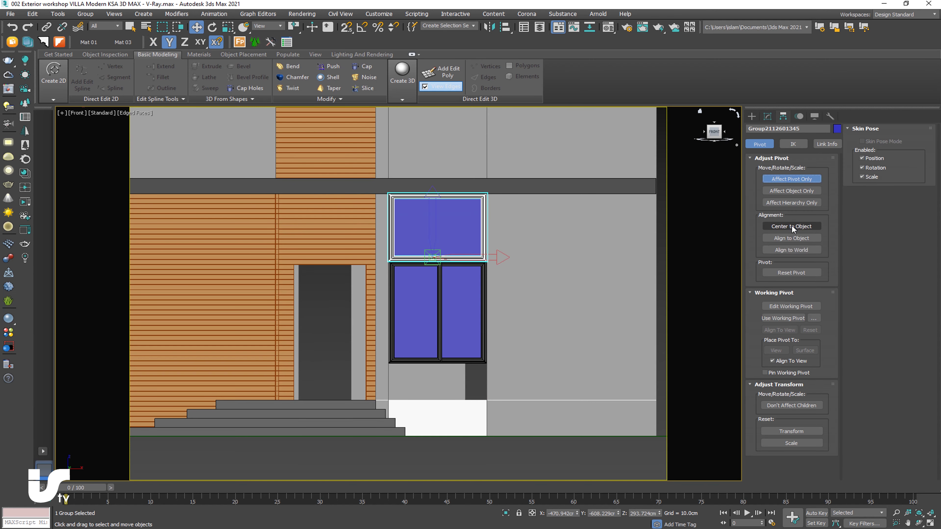
left_click(792, 227)
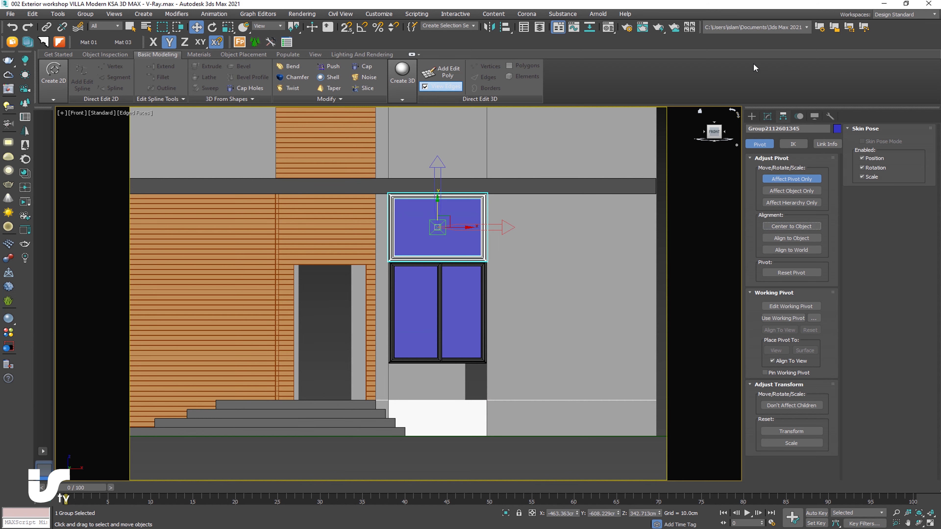
left_click(751, 116)
Clone a copy of the top window down below the doors to the floor line
left_click_drag(439, 205, 440, 344, "shift")
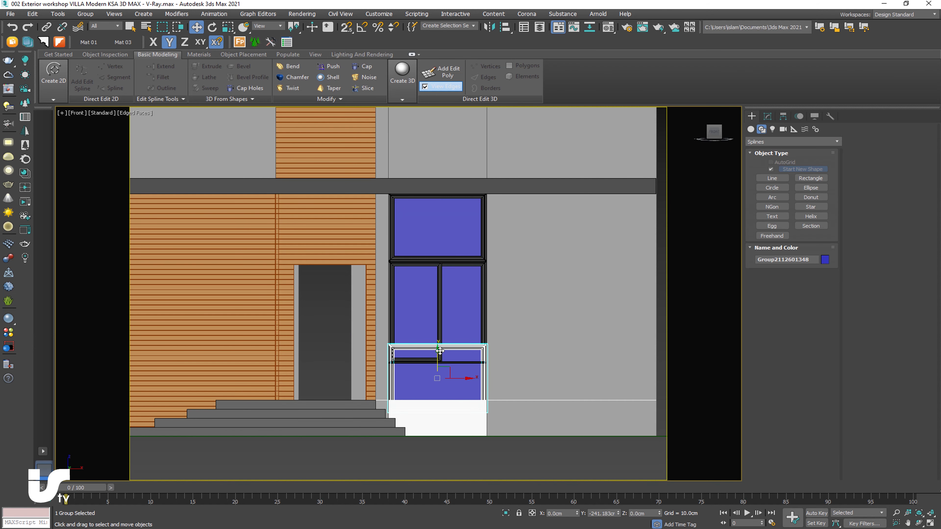
left_click(492, 293)
left_click(472, 307)
scroll(399, 376, "up", 4)
scroll(396, 371, "up", 2)
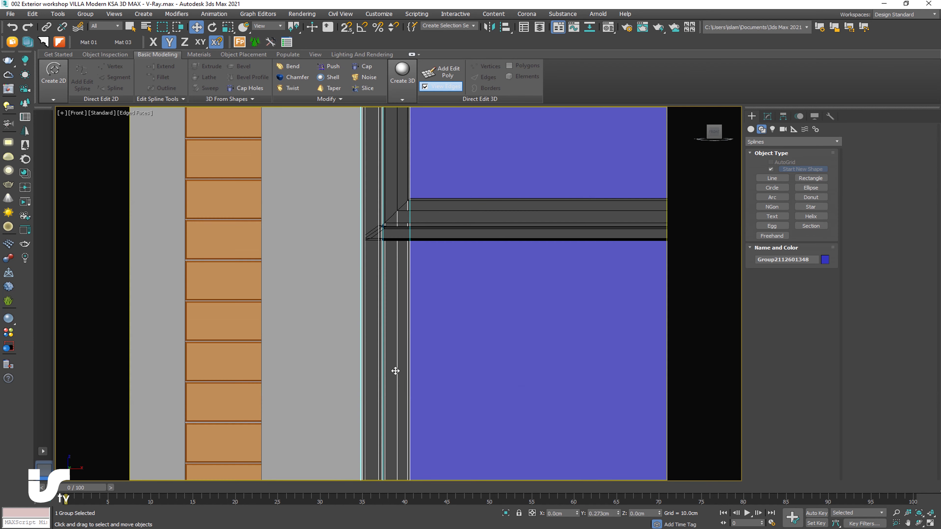
middle_click_drag(398, 364, 479, 212)
left_click_drag(479, 212, 471, 262)
scroll(471, 263, "down", 5)
middle_click_drag(515, 257, 415, 319)
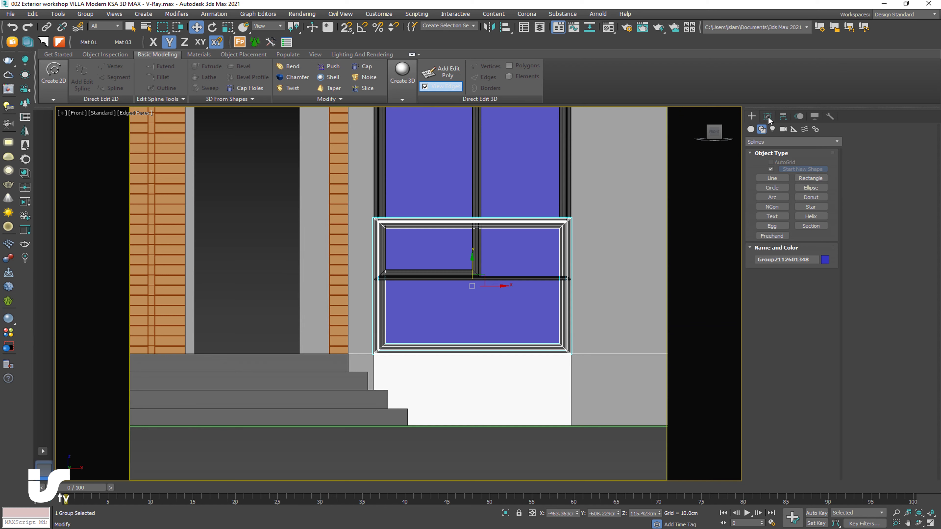
Lower the copy's top frame vertices to make it a short panel
left_click(768, 117)
left_click(761, 154)
left_click(779, 162)
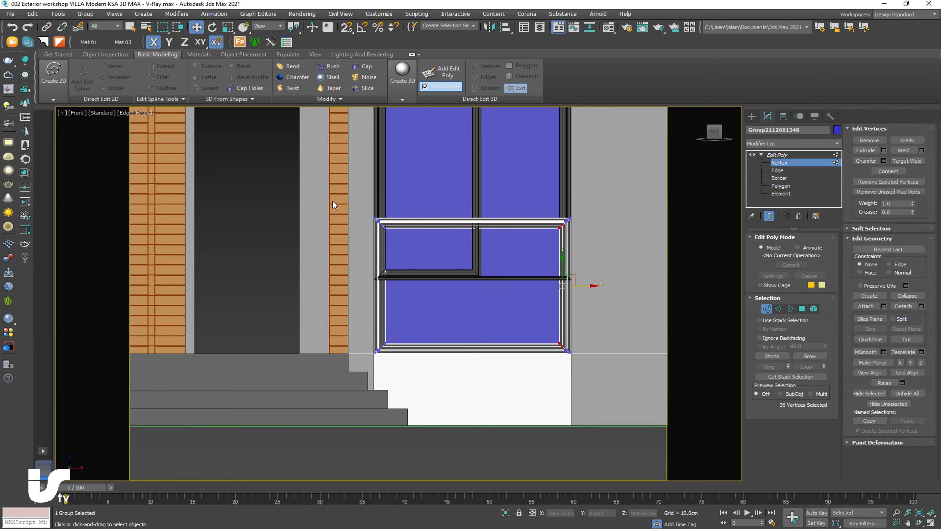
left_click_drag(668, 247, 669, 247)
left_click_drag(472, 200, 472, 264)
scroll(468, 272, "up", 2)
scroll(493, 271, "up", 2)
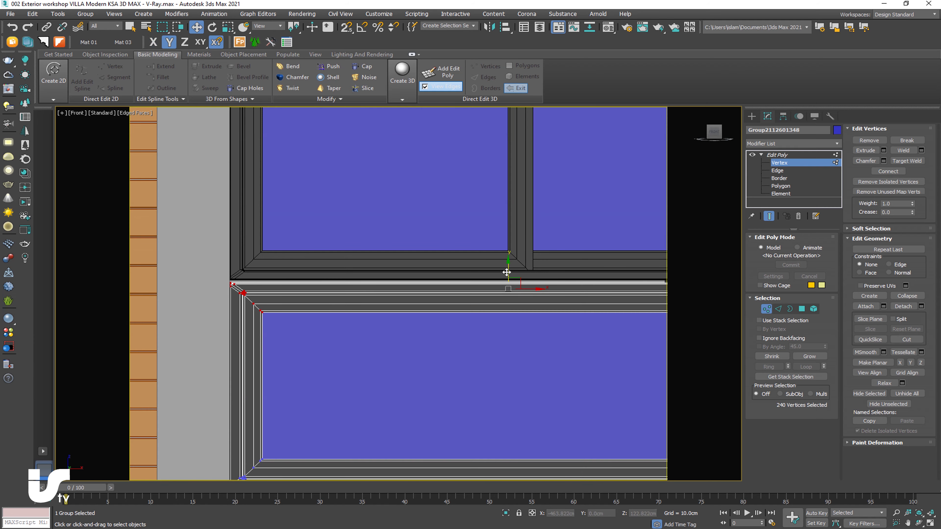
scroll(508, 267, "down", 3)
scroll(505, 270, "down", 2)
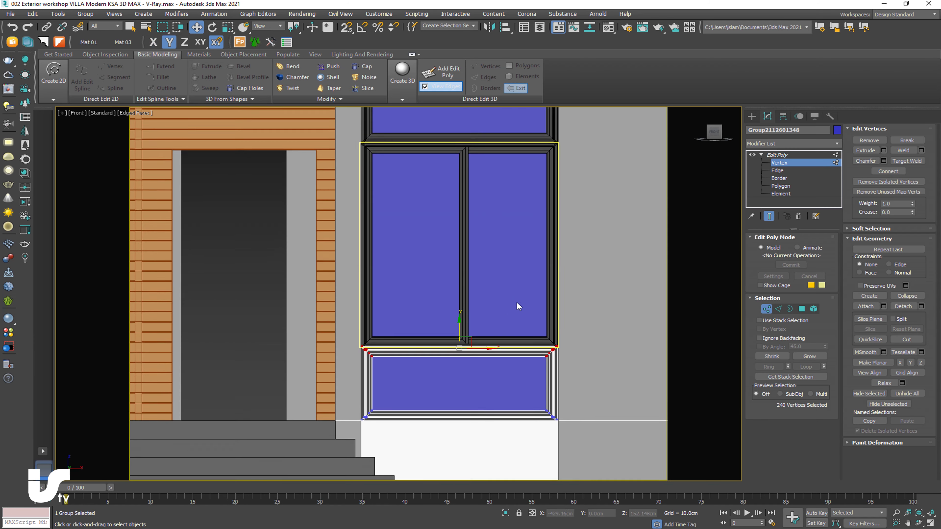
left_click(752, 116)
Select all three window parts together and view the whole facade
left_click(504, 259)
left_click(498, 204, "ctrl")
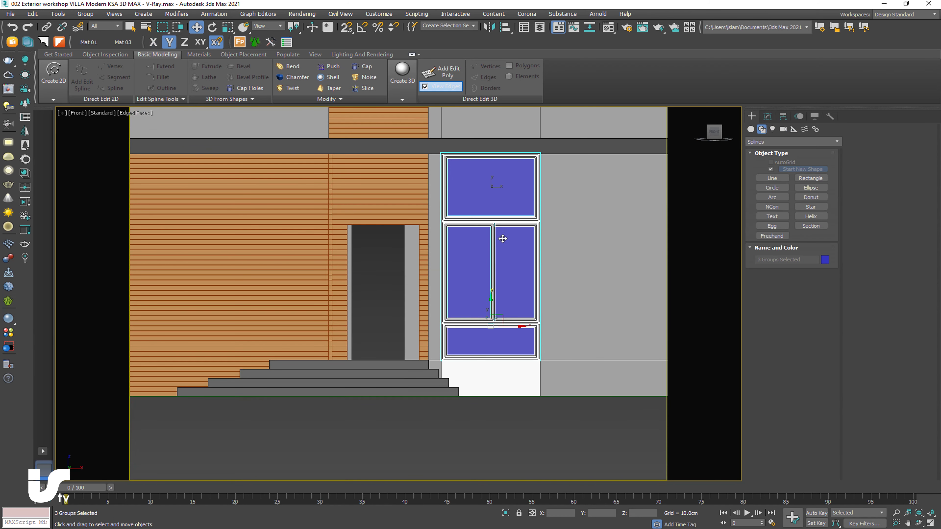
scroll(496, 286, "down", 3)
middle_click_drag(497, 286, 496, 318)
Group the three window parts into one group
left_click(85, 13)
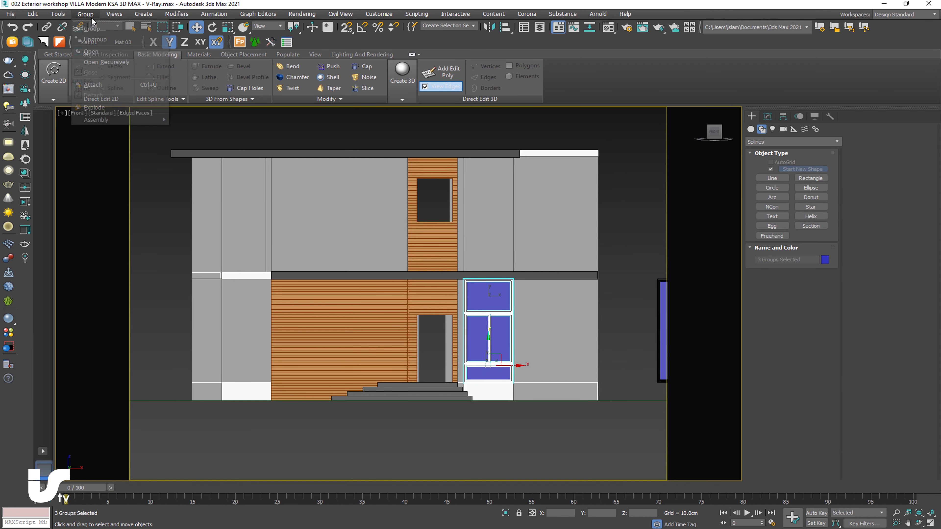
left_click(97, 29)
left_click(479, 286)
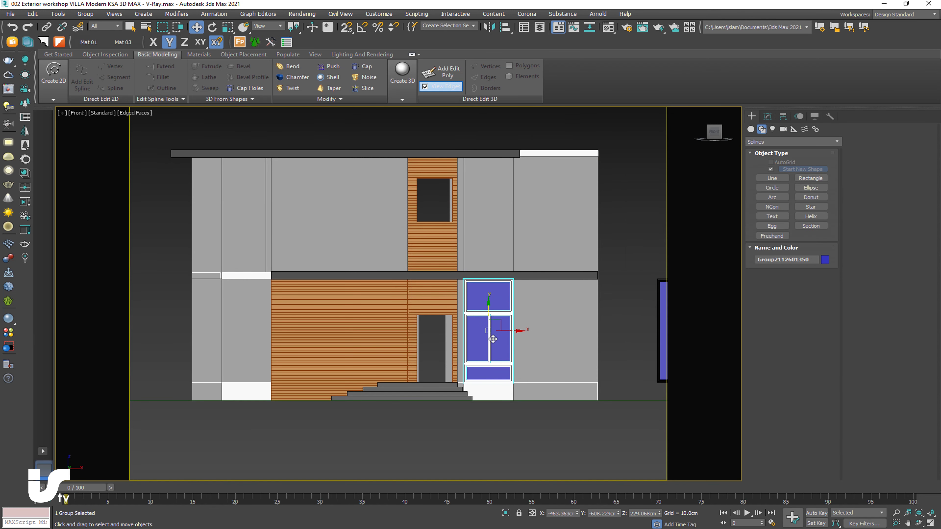
Clone the window group up onto the upper floor and frame it in view
left_click_drag(491, 323, 499, 196, "shift")
left_click(478, 308)
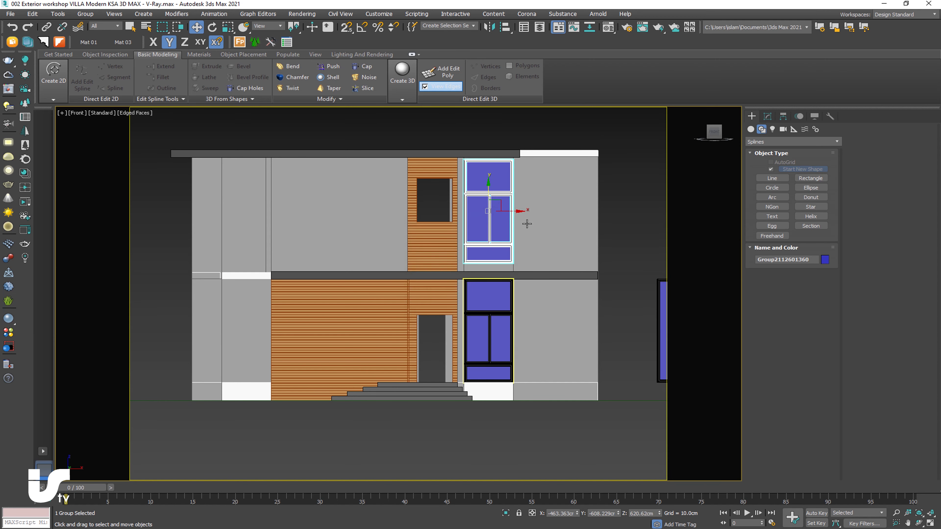
scroll(489, 167, "up", 4)
middle_click_drag(487, 164, 500, 223)
scroll(483, 195, "up", 7)
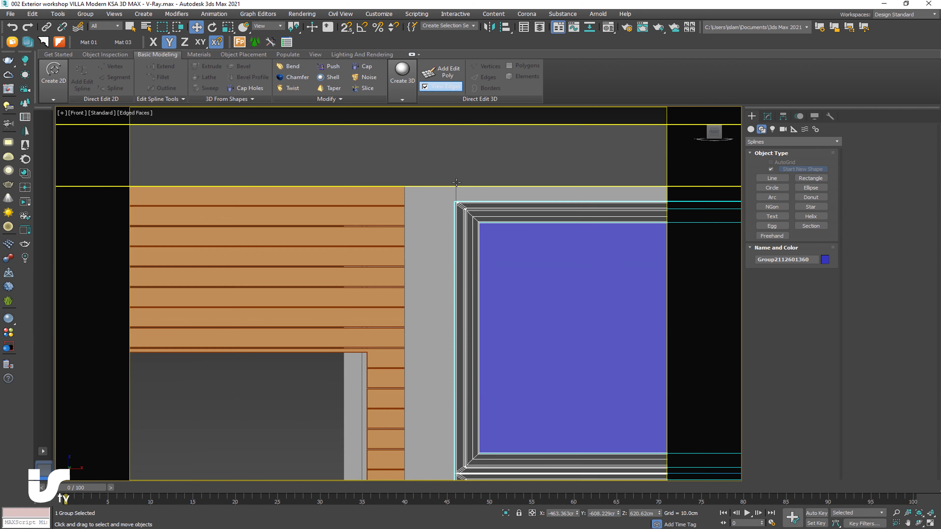
scroll(484, 196, "down", 6)
mouse_move(505, 252)
middle_mouse_down()
mouse_move(472, 130)
mouse_move(497, 187)
mouse_move(491, 295)
mouse_move(499, 292)
middle_mouse_up()
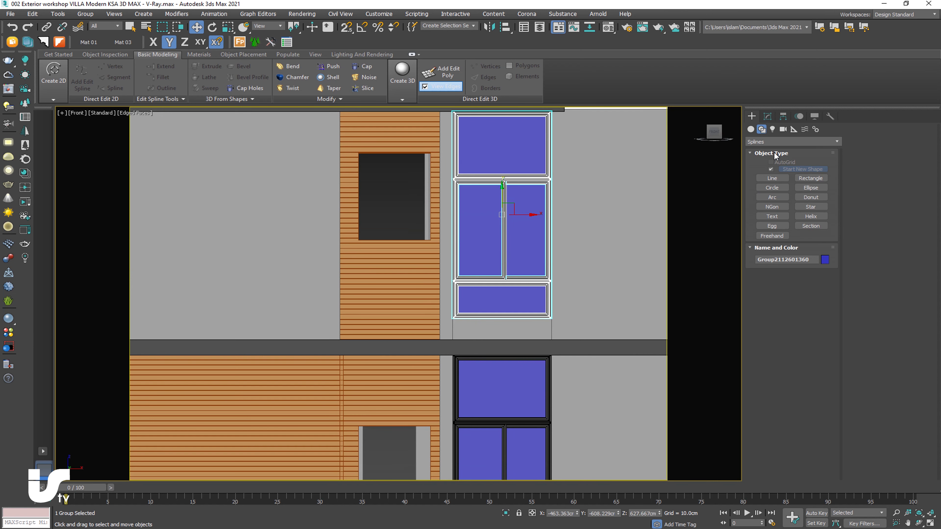
left_click(752, 130)
left_click(774, 171)
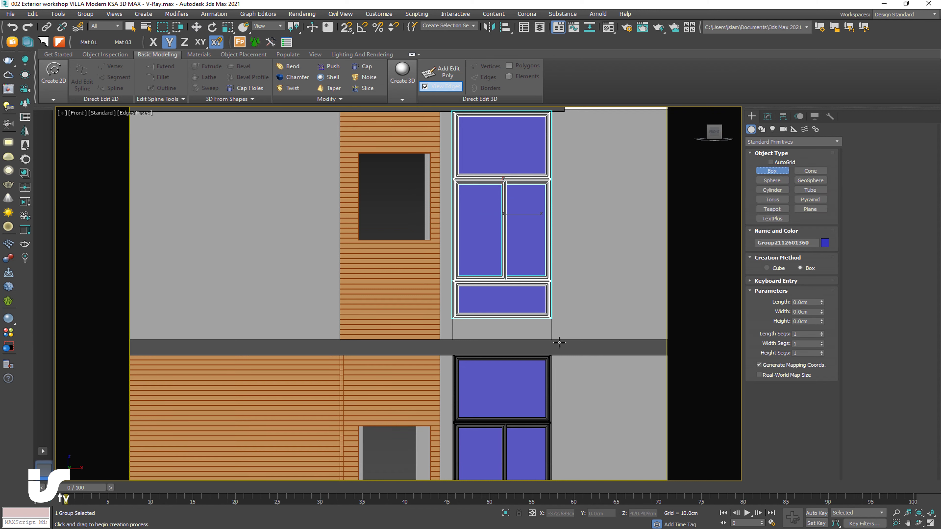
left_click_drag(553, 340, 544, 181)
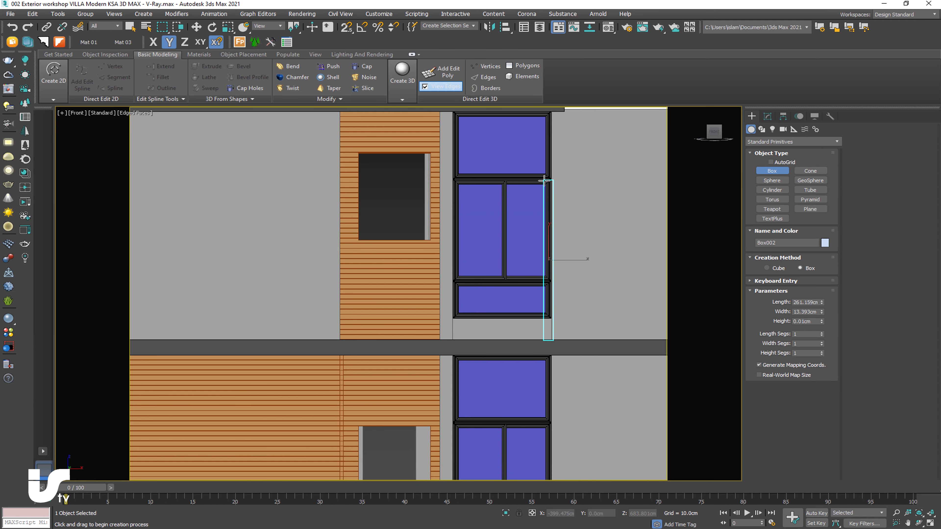
key("ctrl+z")
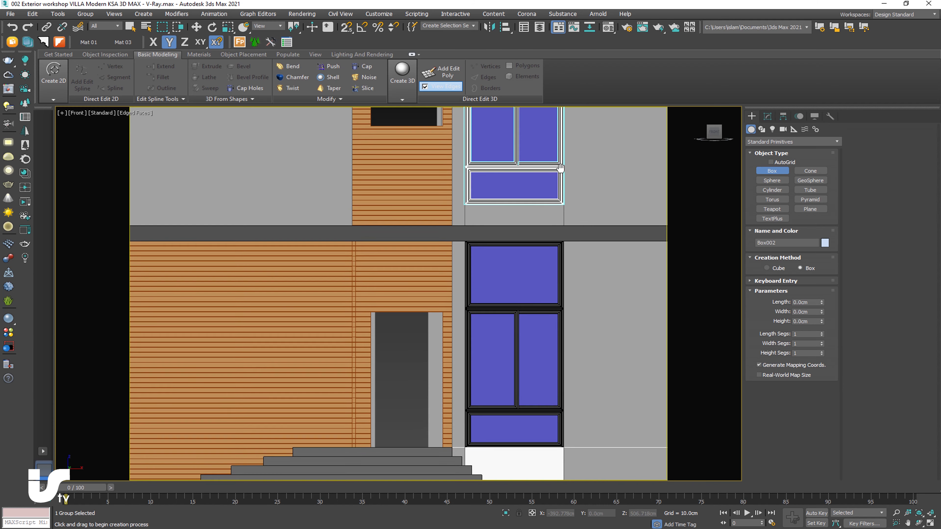
middle_click_drag(540, 478, 553, 345)
left_click_drag(562, 411, 555, 275)
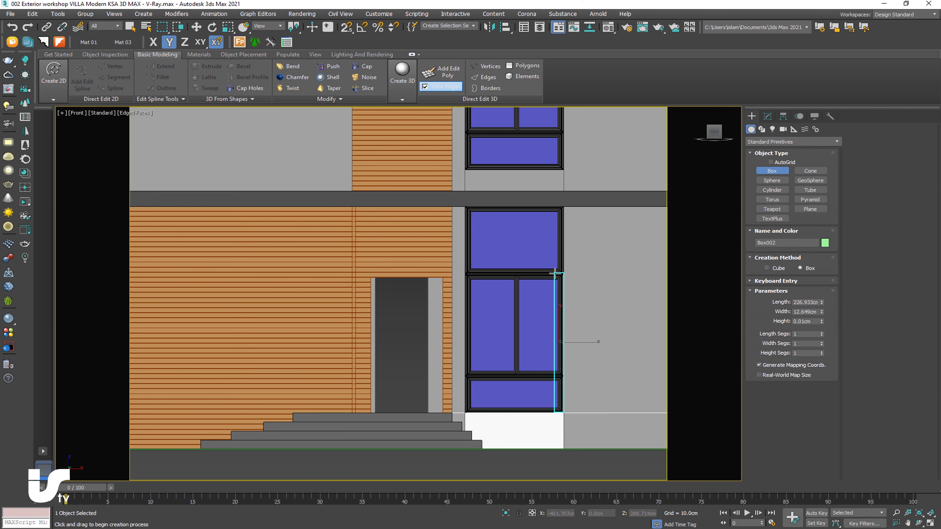
key("ctrl+z")
middle_click_drag(554, 275, 555, 436)
key("w")
left_click_drag(502, 211, 502, 227)
scroll(502, 309, "up", 2)
scroll(500, 282, "down", 5)
middle_click_drag(502, 265, 500, 273)
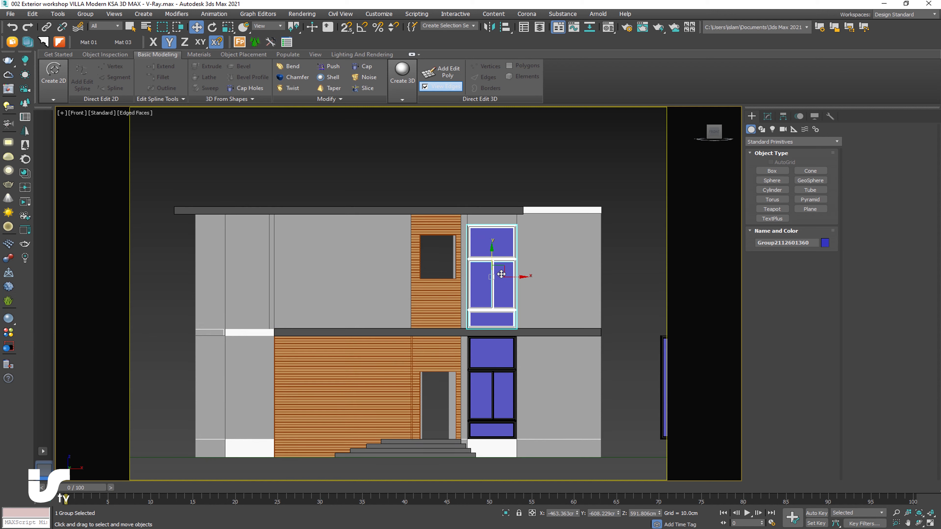
Reframe the facade, deselect the window group, and switch to the VRayCam001 view
scroll(491, 312, "up", 2)
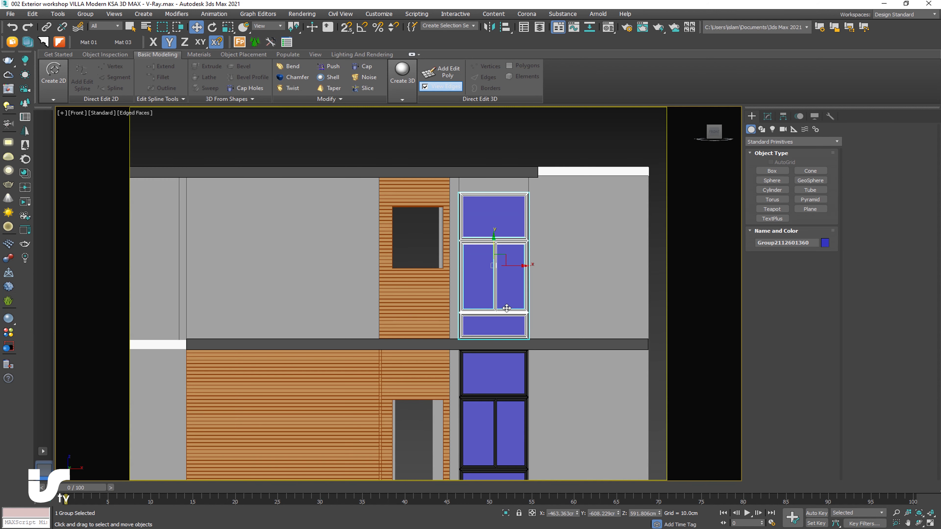
middle_click_drag(507, 308, 500, 257)
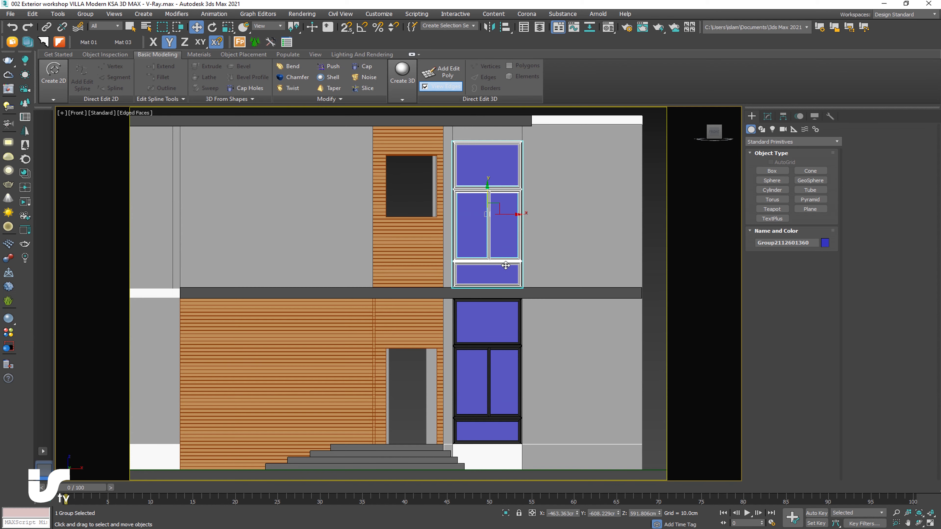
middle_click_drag(500, 258, 504, 303)
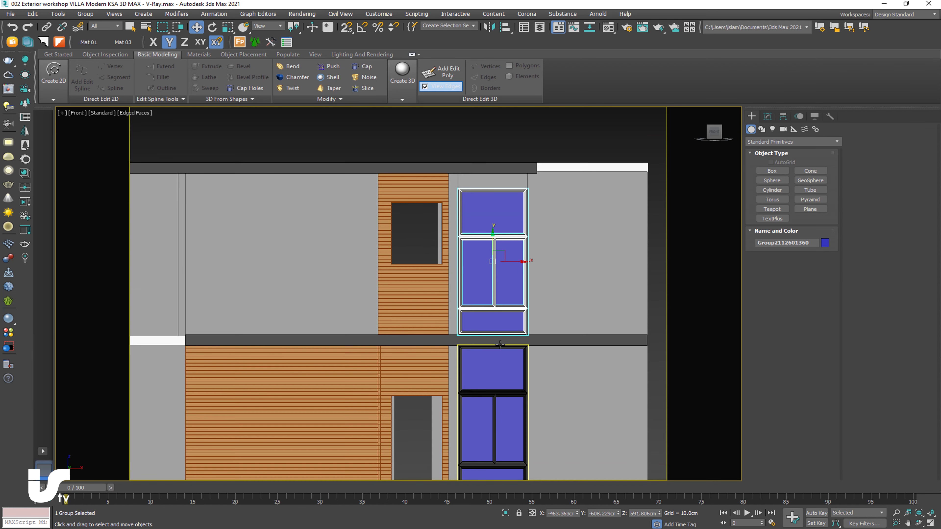
middle_click_drag(504, 259, 505, 219)
key("c")
left_click(435, 155)
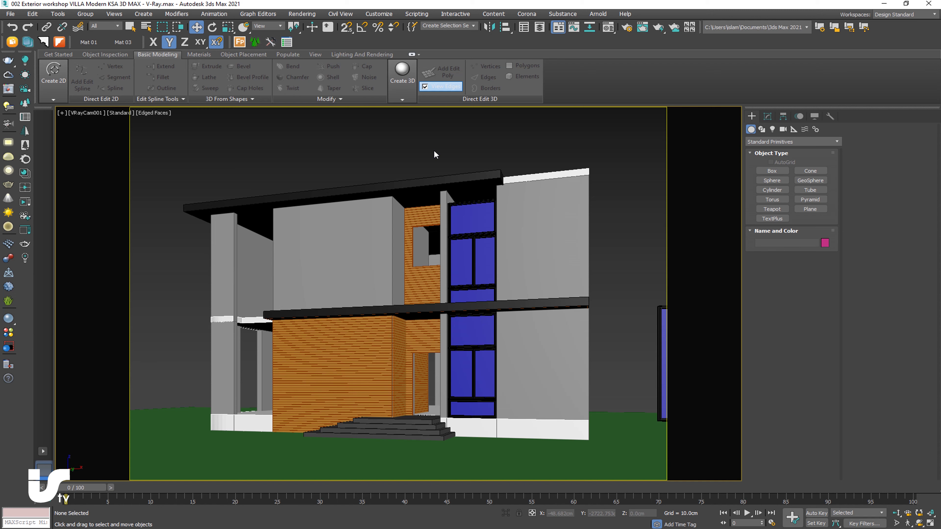
Select the upper-floor blue window group and zoom the front view onto it
left_click(471, 240)
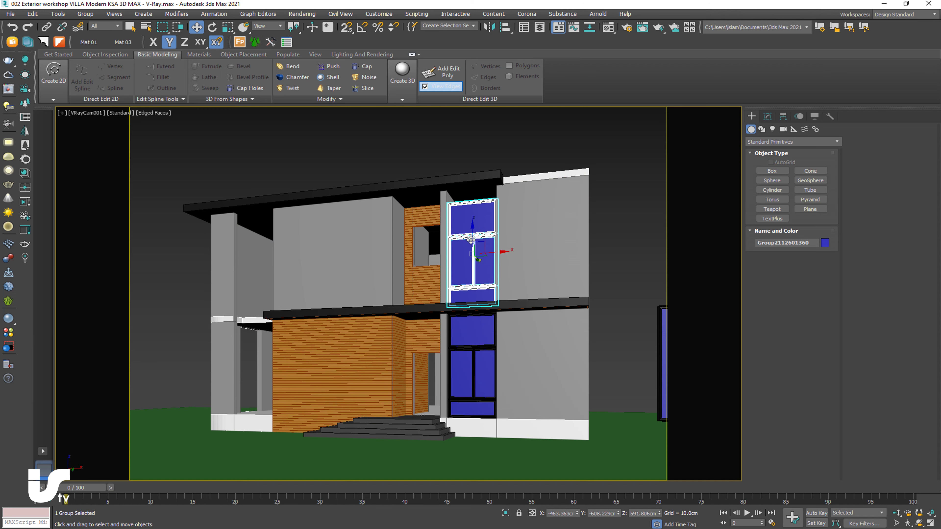
key("u")
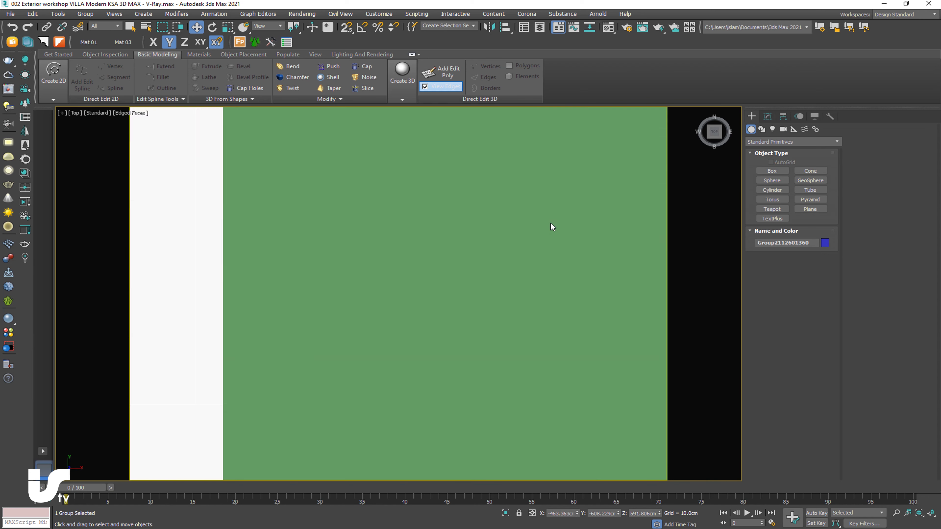
left_click(713, 132)
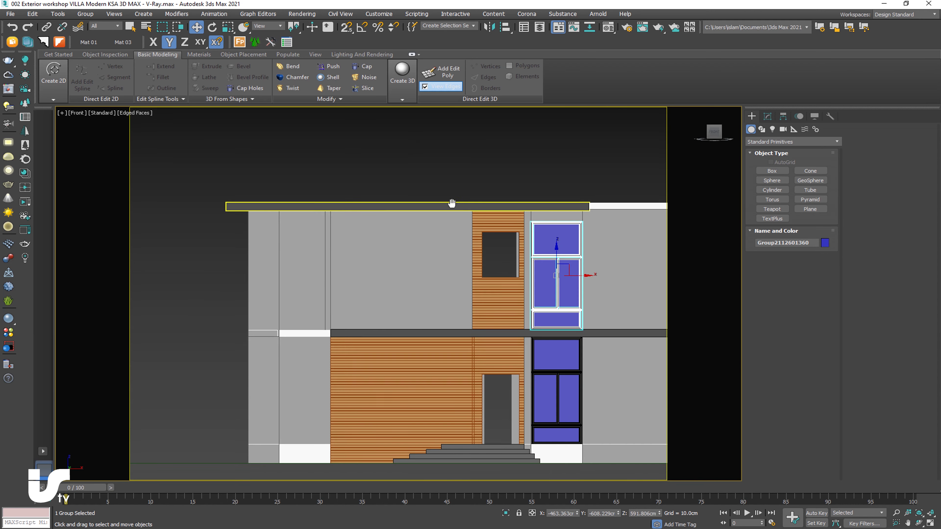
key("z")
left_click(768, 116)
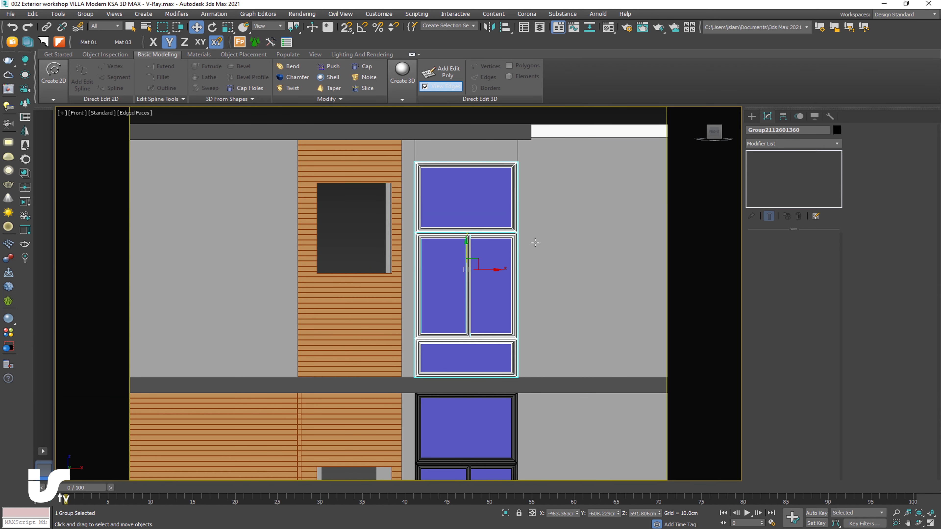
Add Edit Poly to the window unit and raise its top panel up the wall
left_click(437, 76)
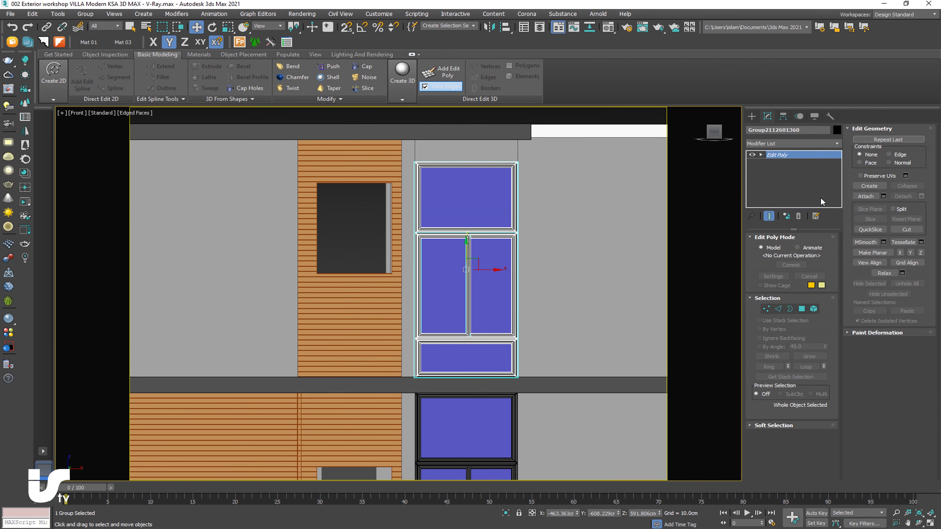
left_click(814, 308)
left_click(466, 198)
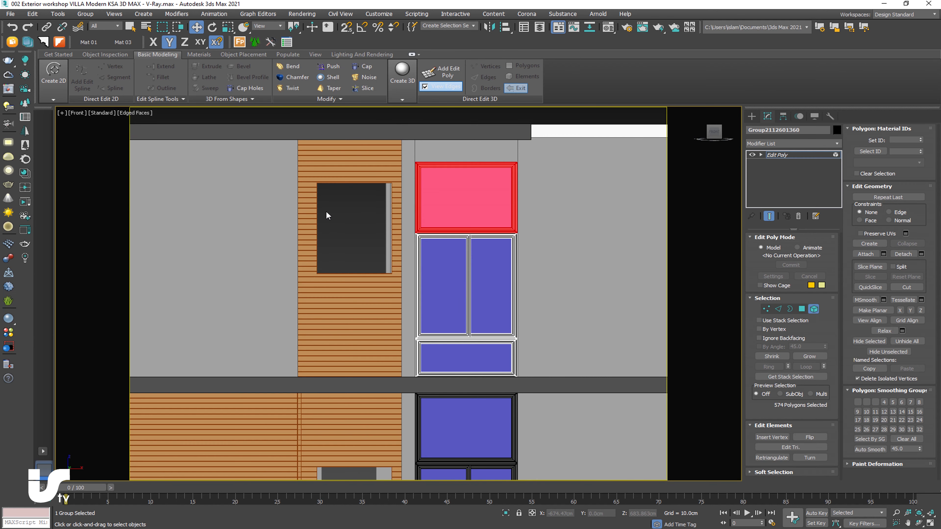
left_click_drag(466, 184, 466, 140)
middle_click_drag(546, 290, 549, 245)
Stretch the double casement slightly and raise it about 36 cm
left_click_drag(399, 258, 496, 261)
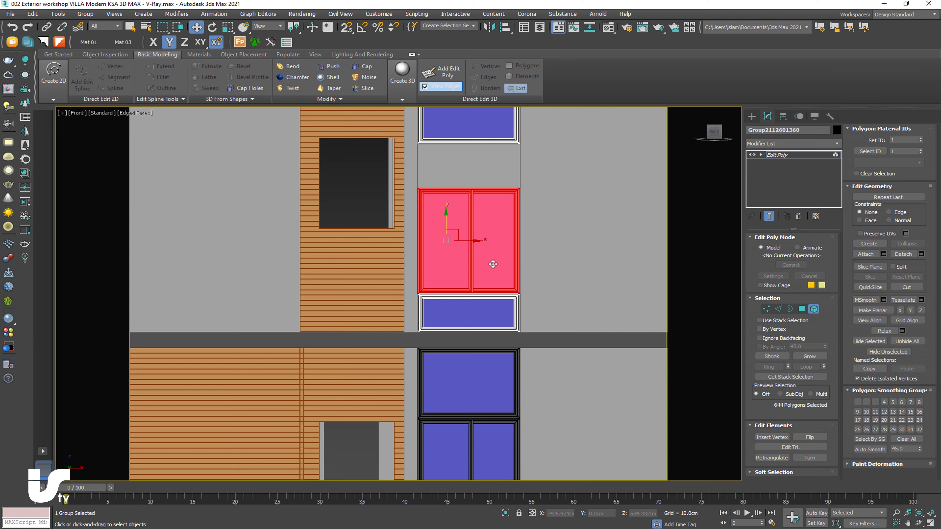
left_click(761, 155)
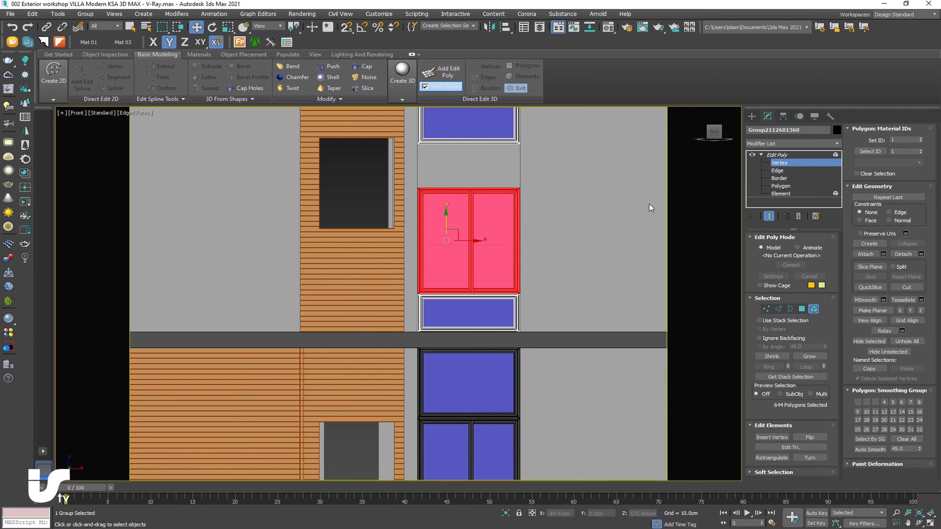
left_click_drag(447, 230, 447, 225)
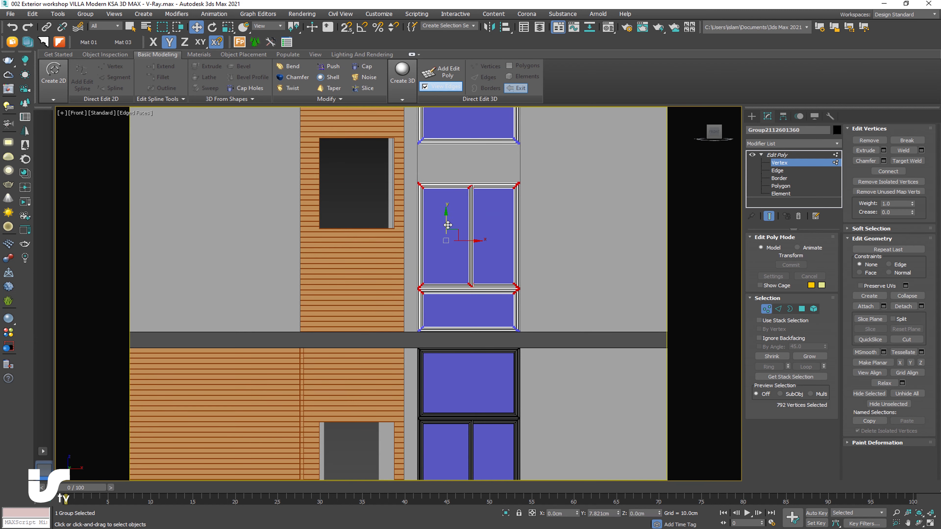
left_click(813, 309)
middle_click_drag(440, 232, 431, 262)
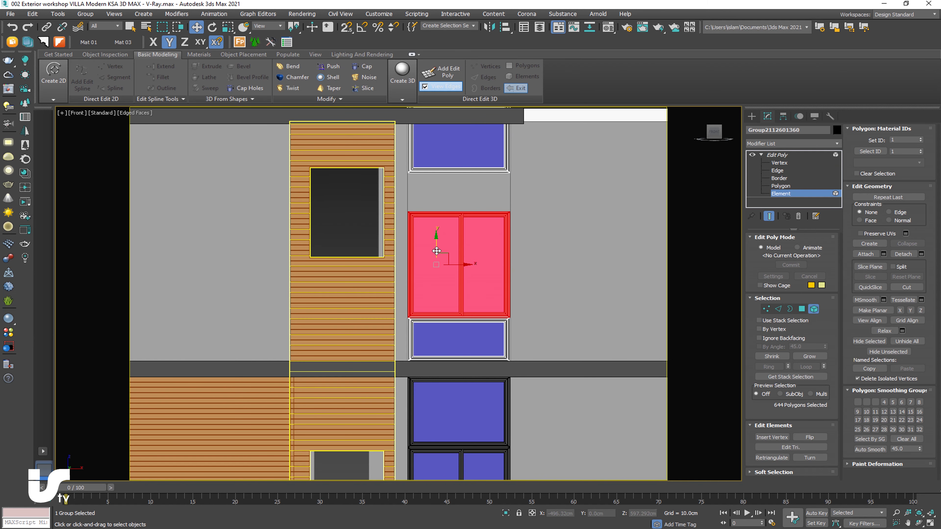
left_click_drag(437, 251, 440, 228)
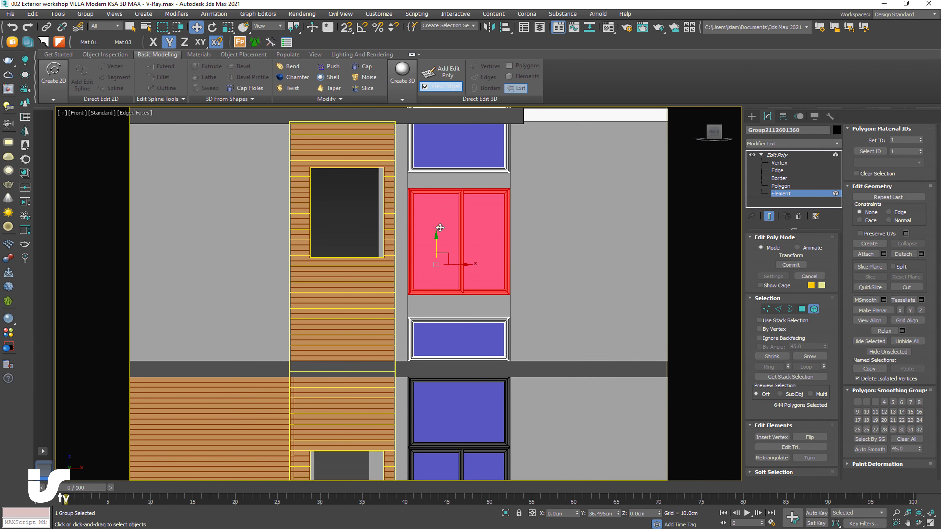
scroll(447, 309, "up", 4)
scroll(456, 269, "down", 2)
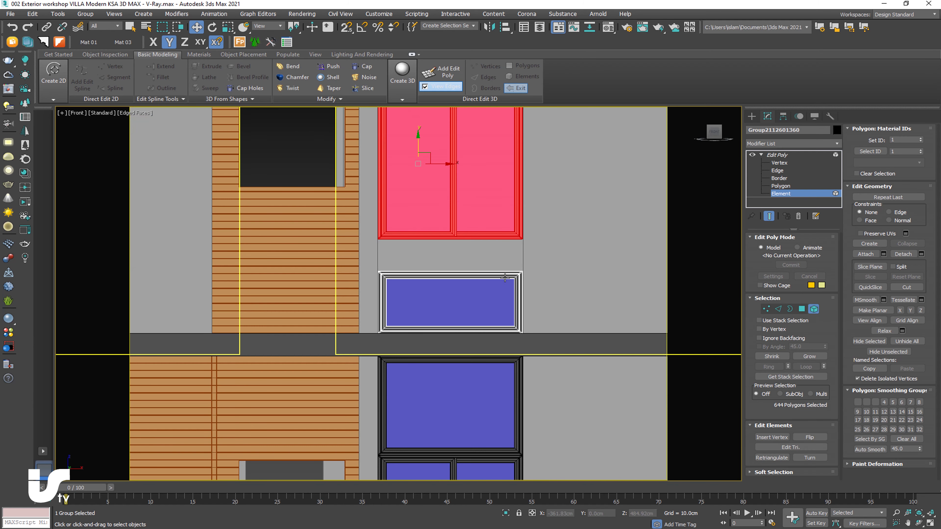
mouse_move(490, 299)
left_mouse_down()
mouse_move(455, 293)
mouse_move(461, 225)
left_mouse_up()
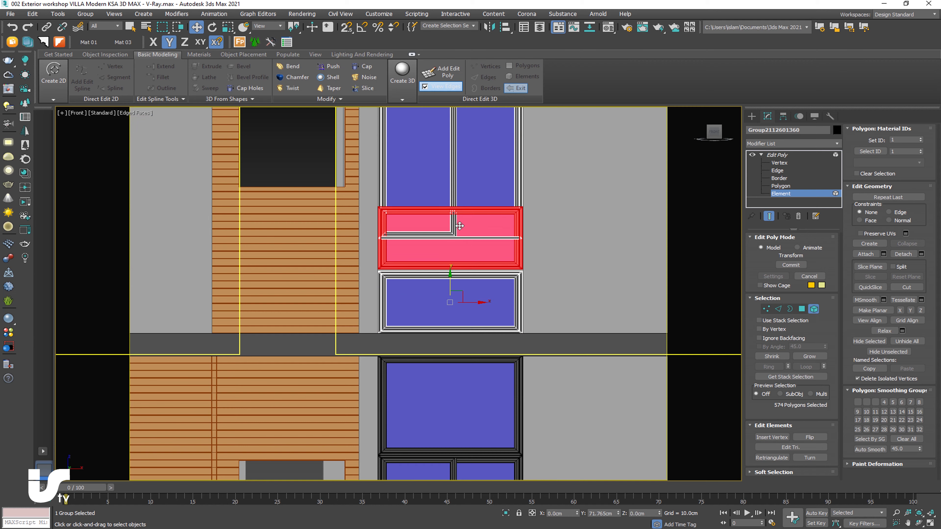
Clone the lower panel up into the gap as a new element
left_click_drag(460, 225, 460, 227, "shift")
left_click(508, 276)
scroll(514, 272, "up", 5)
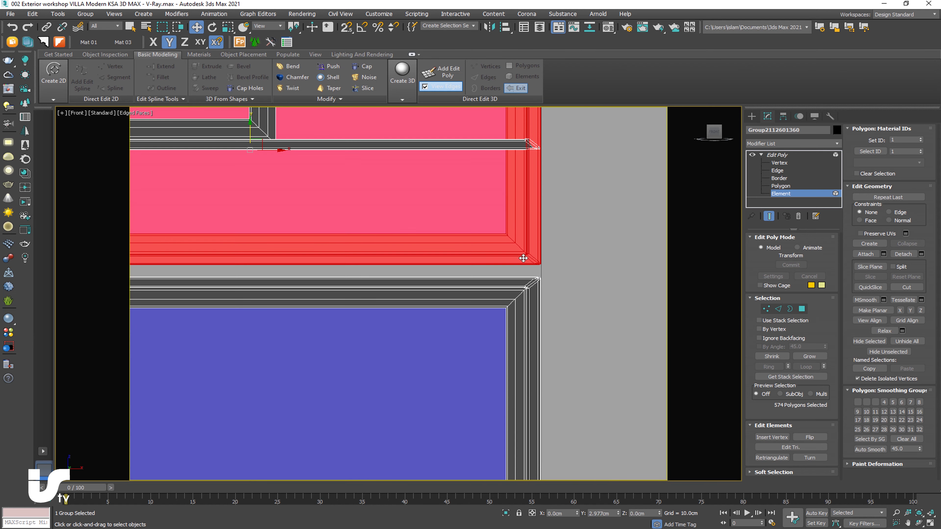
scroll(523, 263, "down", 5)
Stretch the new bar's vertices down about 35 cm to meet the casement
left_click(766, 308)
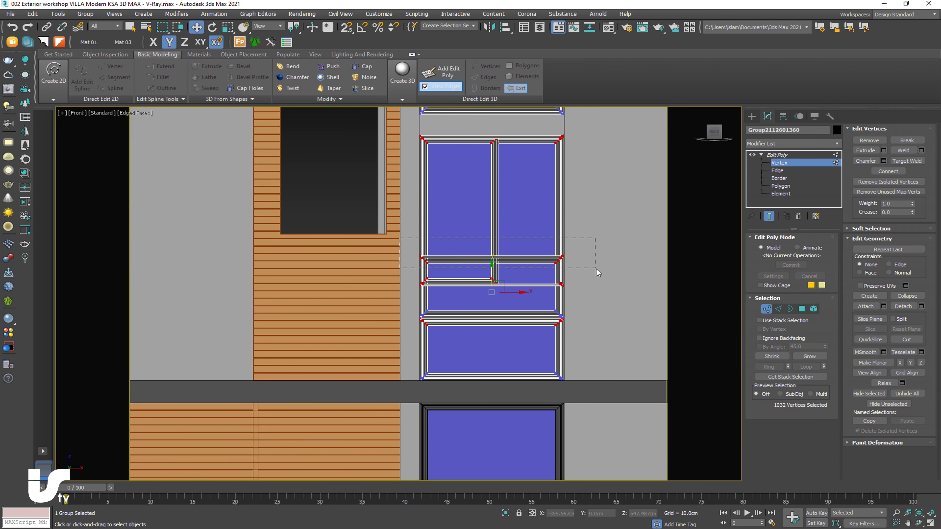
left_click_drag(595, 269, 595, 268)
left_click_drag(492, 238, 494, 270)
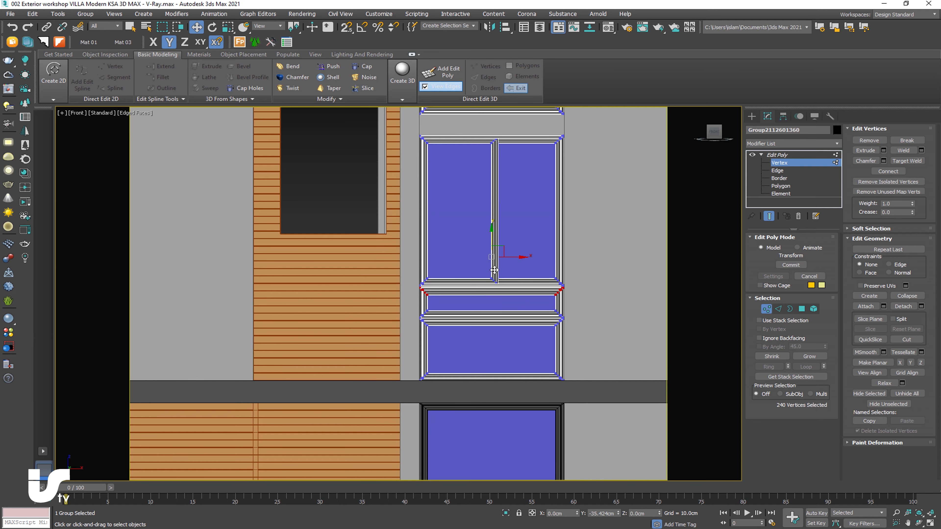
scroll(493, 271, "up", 4)
left_click_drag(494, 285, 496, 286)
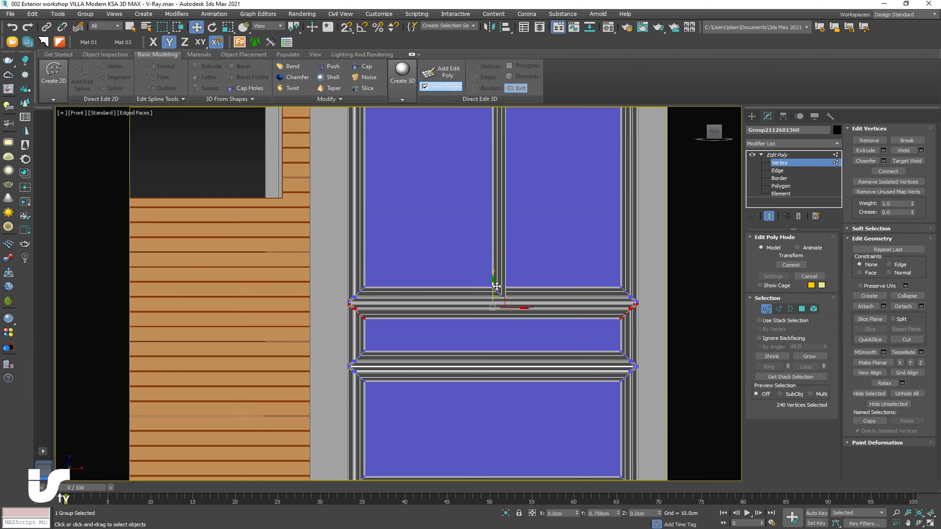
scroll(499, 285, "down", 5)
middle_click_drag(541, 218, 540, 251)
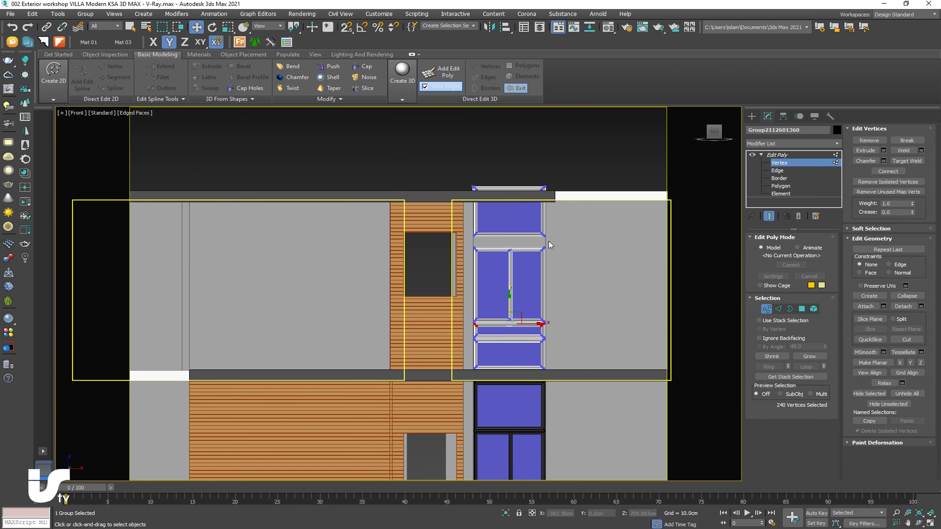
Delete the window's old top panel in Element mode
left_click(814, 309)
left_click_drag(563, 171, 438, 232)
key("Delete")
Clone the two lower panels upward as new elements above the wall bar
left_click(529, 332)
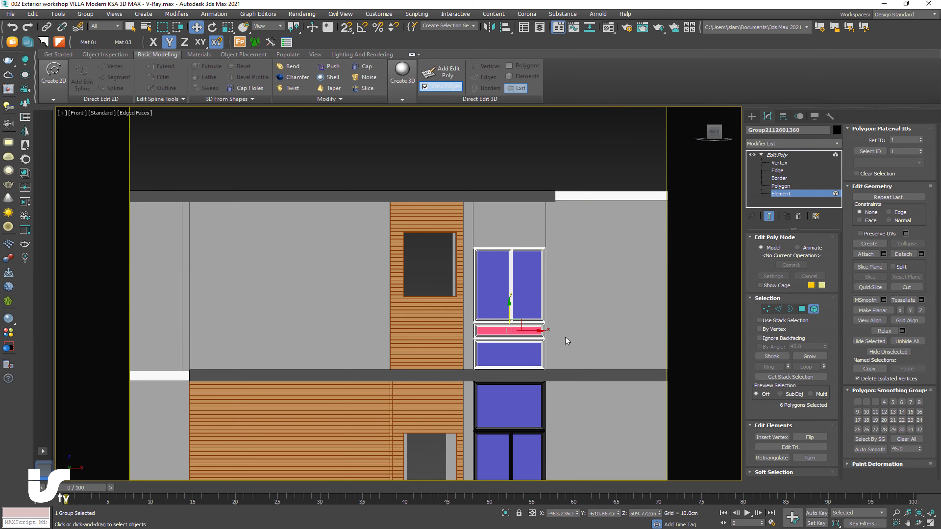
scroll(561, 337, "up", 5)
scroll(452, 352, "down", 5)
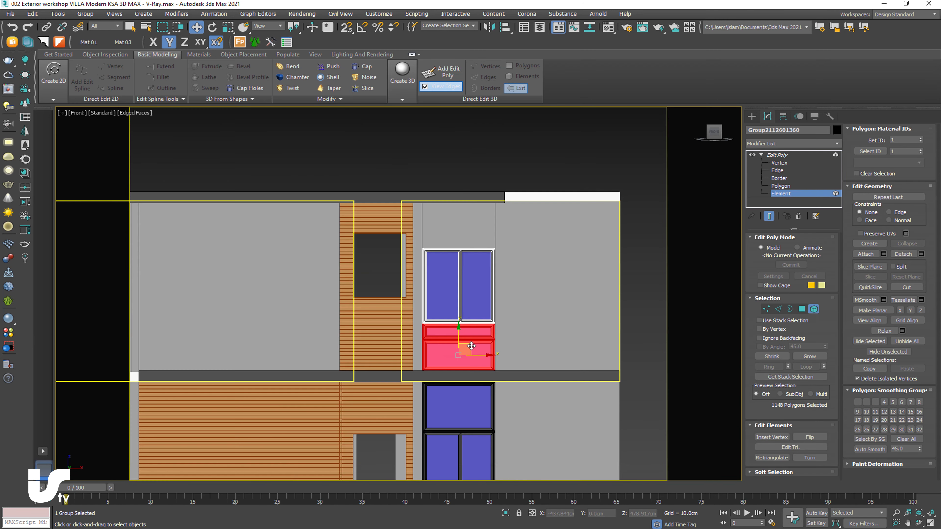
left_click_drag(456, 335, 466, 212)
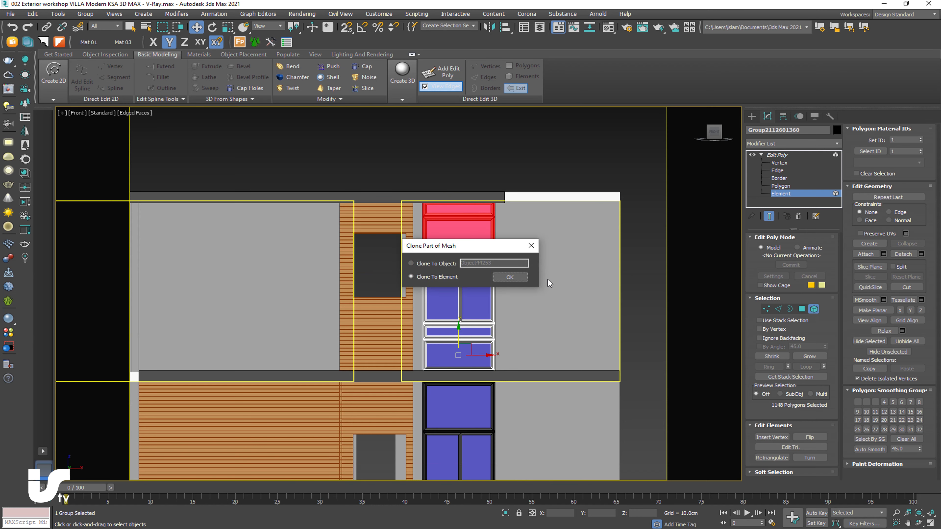
left_click(511, 277)
scroll(464, 256, "up", 3)
left_click_drag(478, 274, 565, 160)
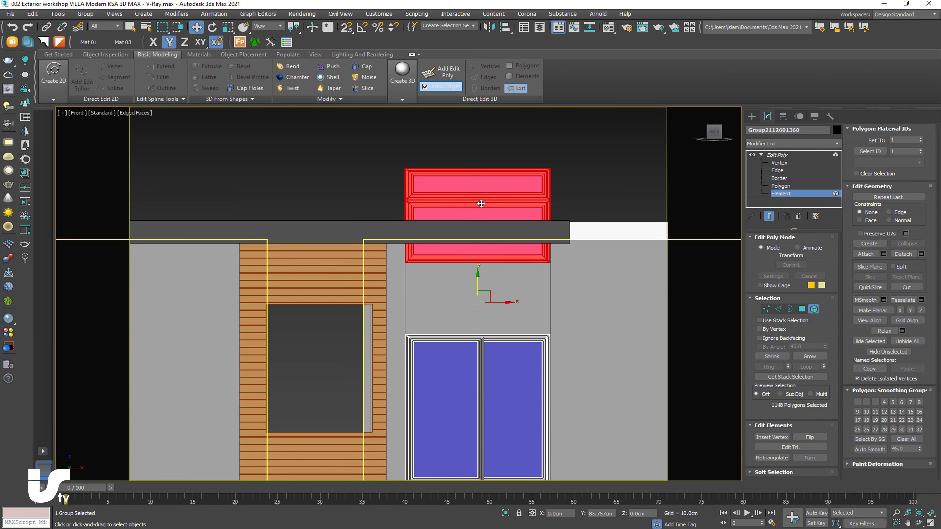
Lower one copied panel to sit just above the double casement
left_click(461, 168)
left_click_drag(475, 160, 470, 299)
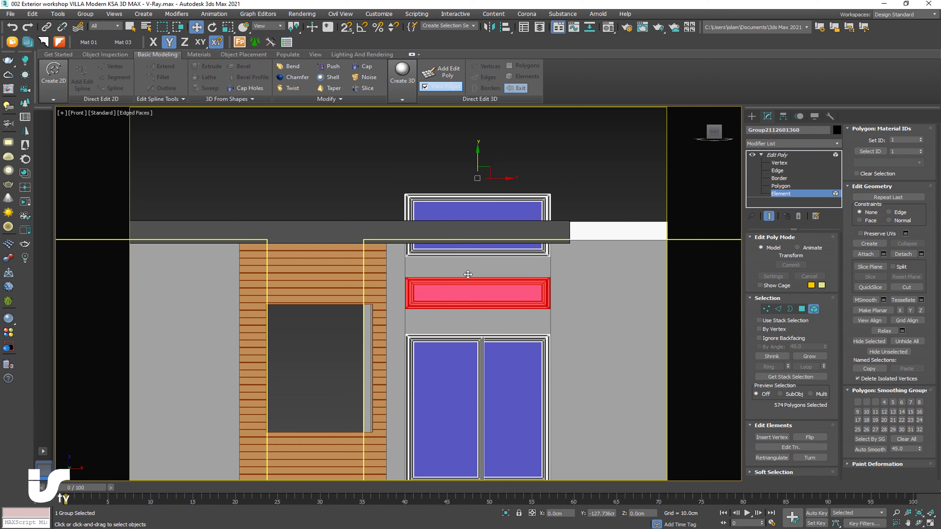
scroll(470, 300, "up", 2)
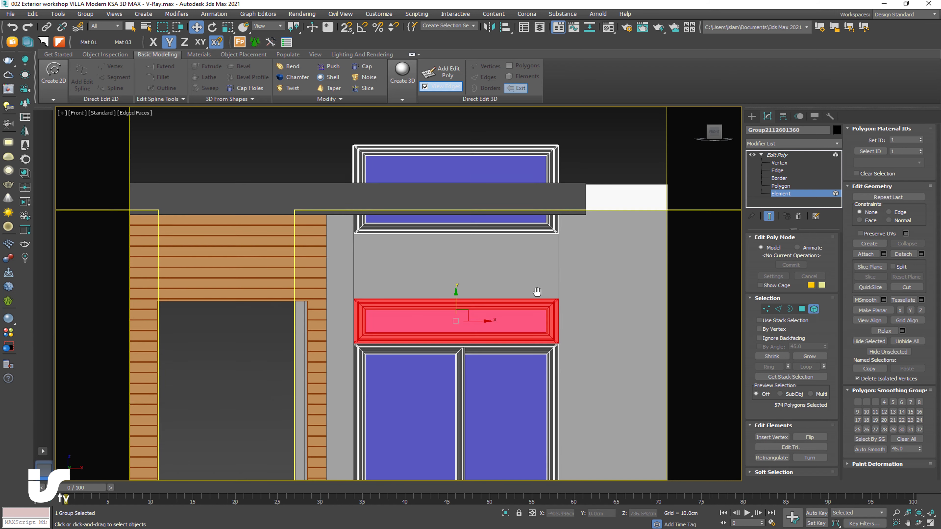
key("ctrl+z")
left_click_drag(458, 210, 450, 270)
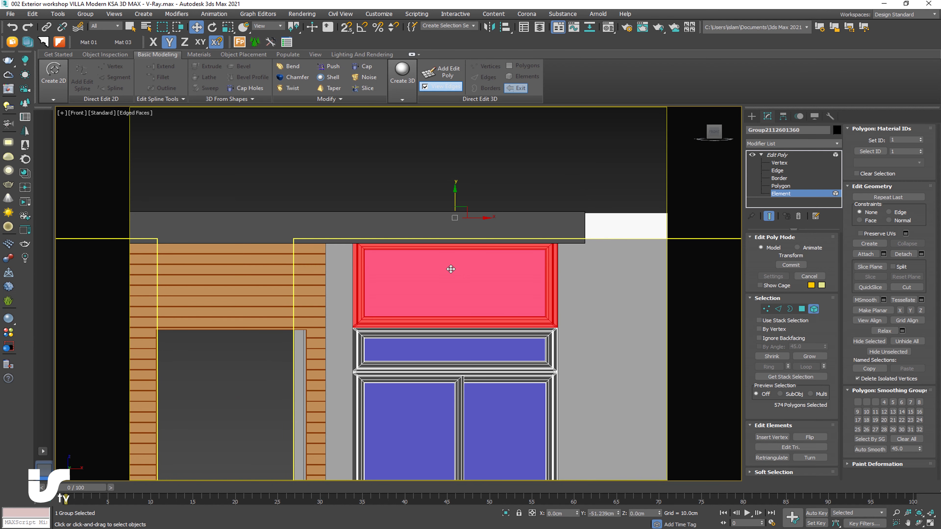
Shift the window's horizontal bar vertices down about 4 cm
scroll(496, 276, "down", 5)
left_click(778, 164)
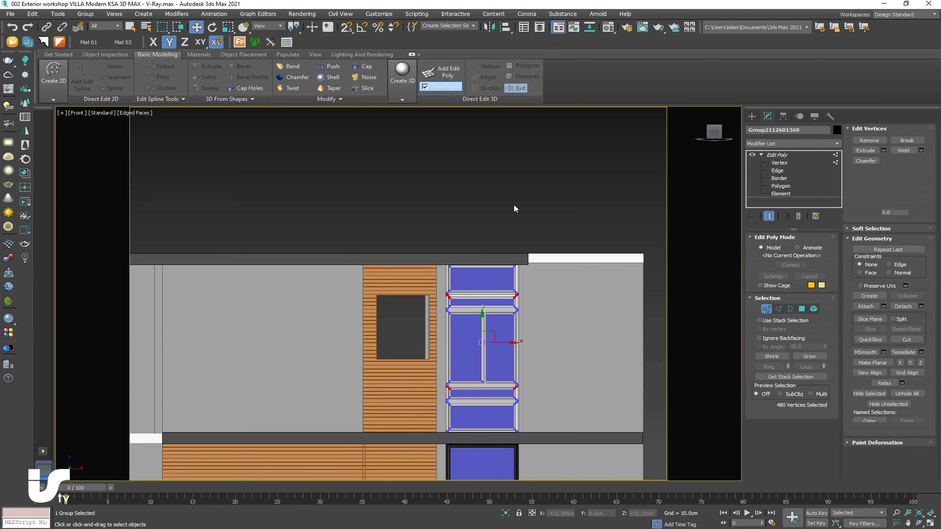
left_click_drag(557, 195, 446, 310)
scroll(477, 276, "up", 5)
left_click_drag(491, 269, 492, 274)
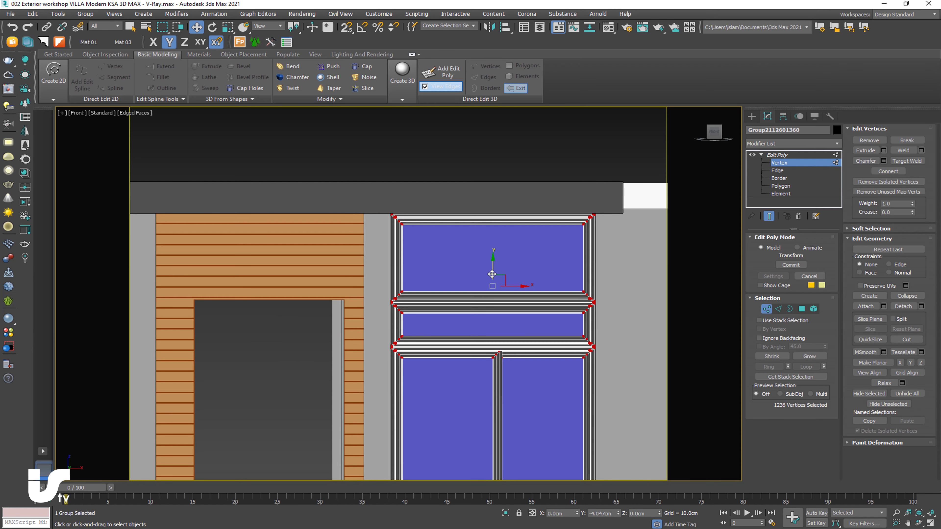
left_click_drag(492, 275, 492, 274)
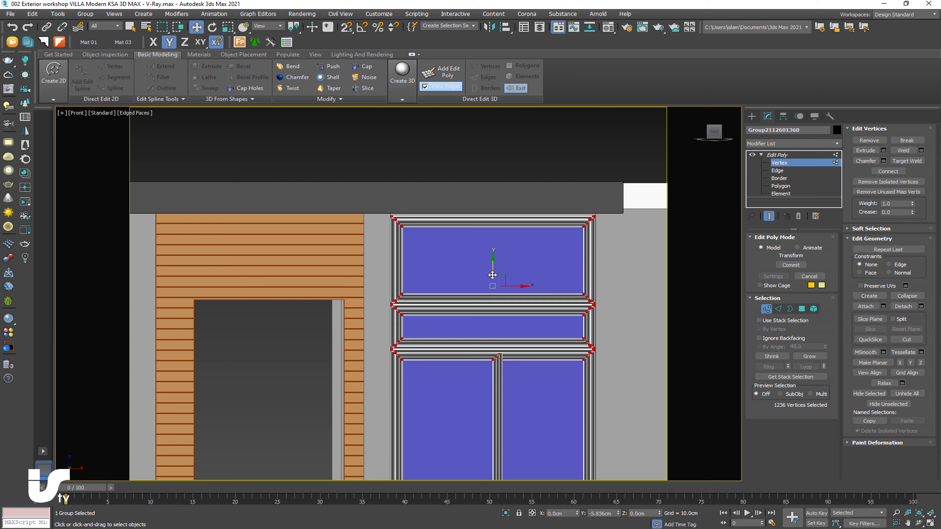
Deselect the window unit, return to the Create panel, and frame the whole facade
scroll(492, 274, "down", 3)
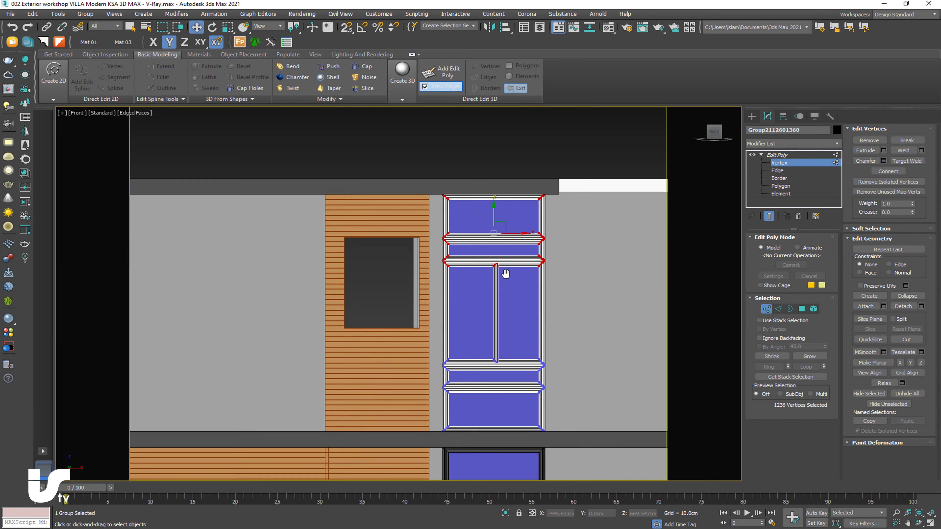
middle_click_drag(504, 273, 506, 269)
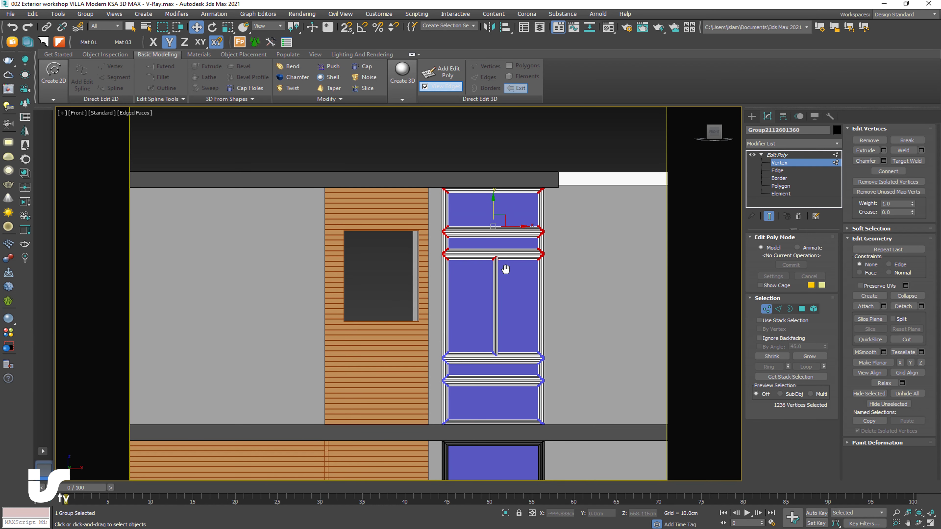
scroll(522, 254, "down", 3)
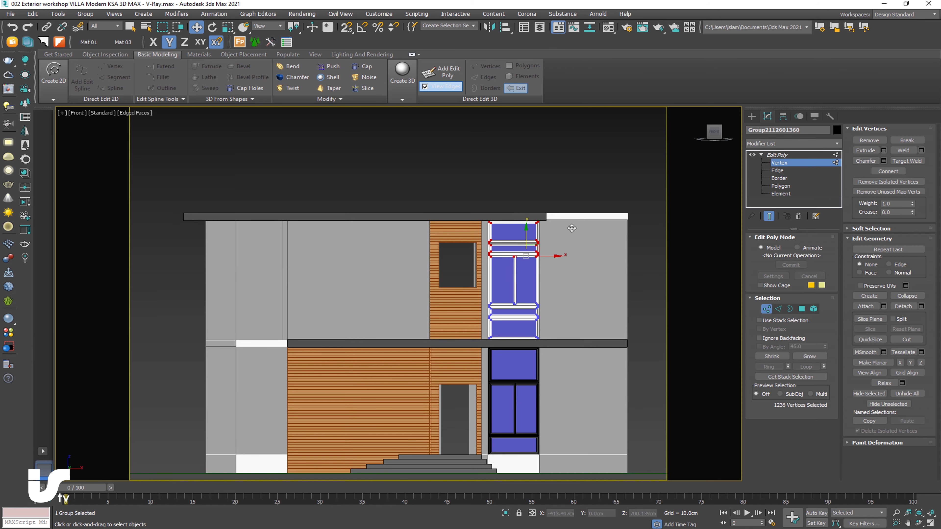
left_click(751, 117)
left_click(519, 195)
mouse_move(519, 195)
middle_mouse_down()
mouse_move(595, 178)
mouse_move(493, 175)
middle_mouse_up()
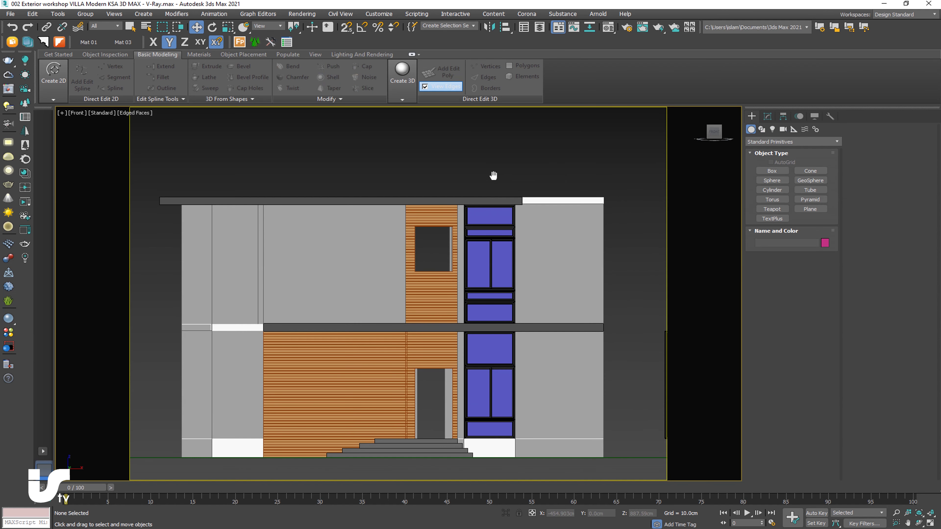
Copy the upper door-window unit down to the lower opening as an independent copy
middle_click_drag(493, 175, 491, 148)
left_click(504, 217)
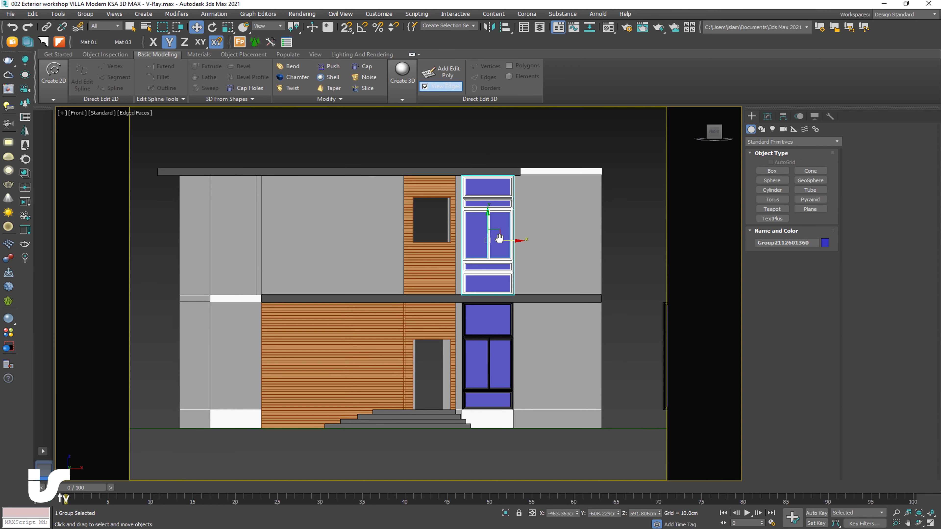
middle_click_drag(499, 256, 508, 207)
mouse_move(501, 168)
left_mouse_down("shift")
mouse_move(502, 299)
mouse_move(505, 281)
mouse_move(514, 295)
left_mouse_up("shift")
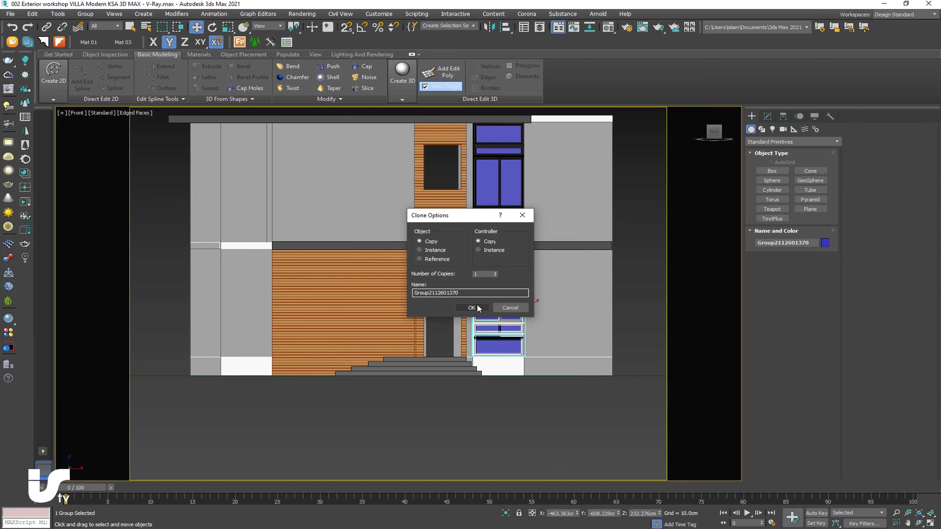
left_click(471, 307)
scroll(499, 299, "up", 4)
left_click_drag(498, 288, 498, 288)
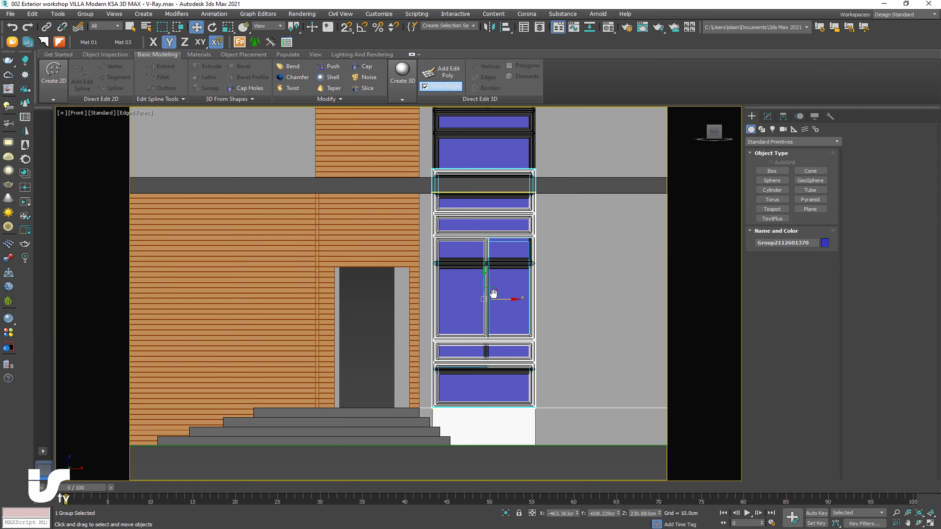
Move the old lower unit left into the wood-clad wall
middle_click_drag(498, 288, 436, 274)
left_click_drag(456, 310, 306, 293)
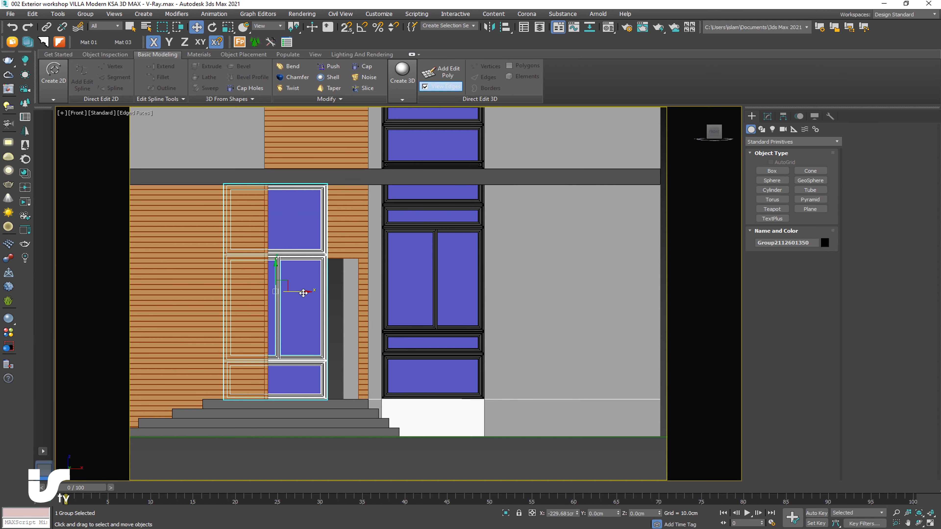
middle_click_drag(337, 287, 336, 304)
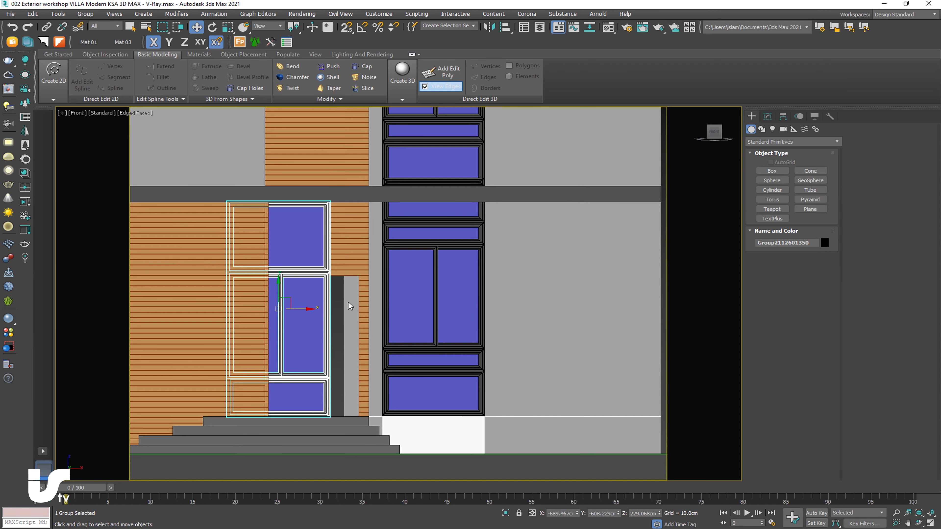
middle_click_drag(388, 280, 354, 313)
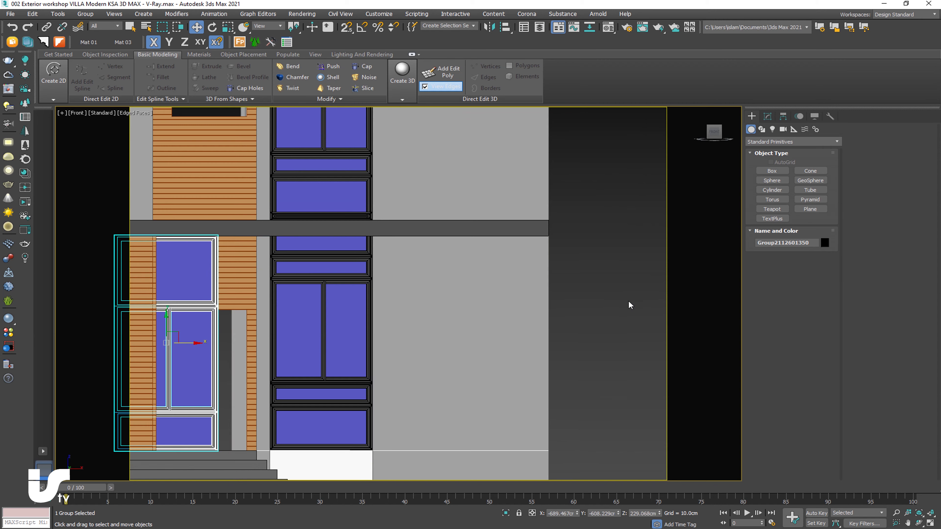
left_click(628, 307)
scroll(619, 295, "down", 2)
middle_click_drag(619, 294, 618, 326)
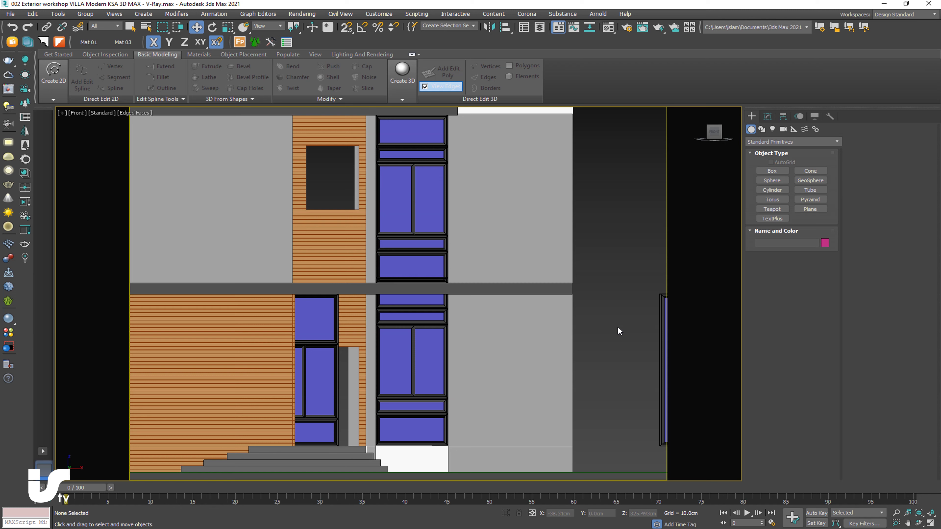
Undo the earlier moves and delete the old lower door unit
left_click(411, 332)
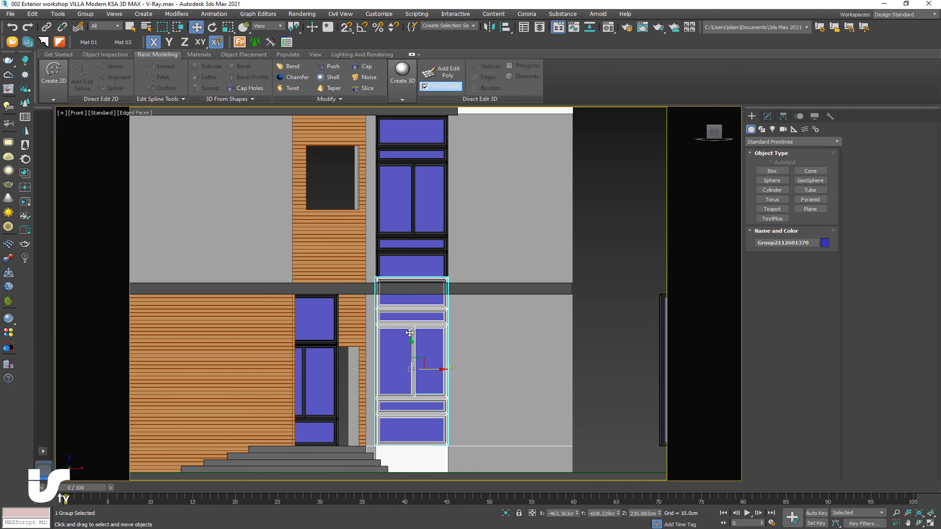
key("ctrl+z")
key("ctrl+z")
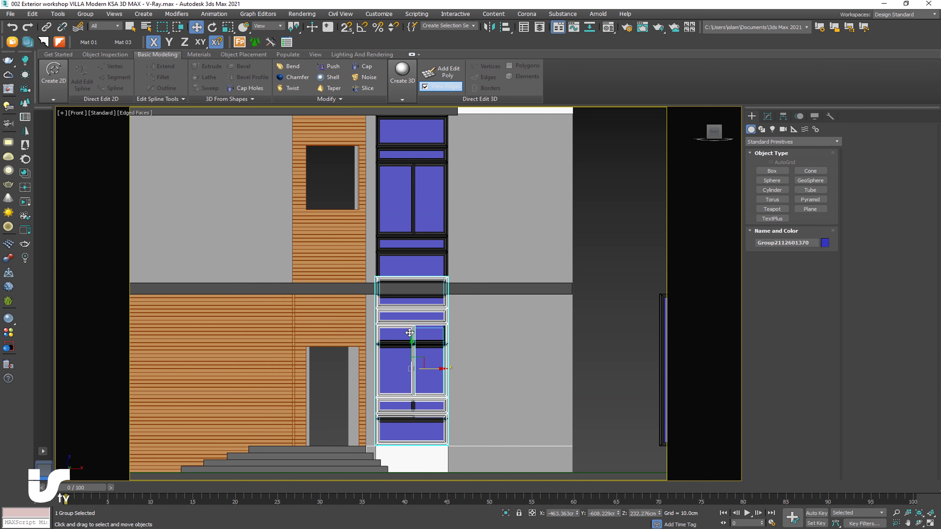
key("ctrl+z")
left_click(417, 320)
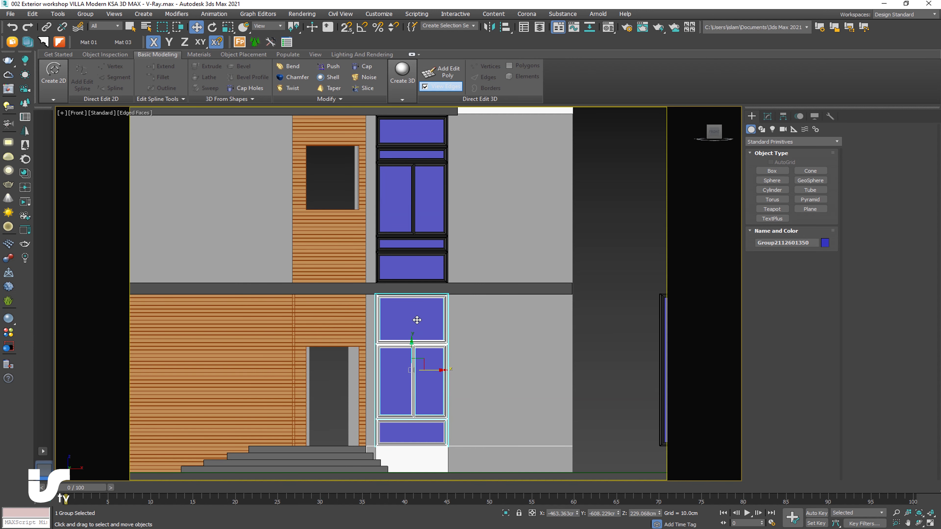
left_click(603, 327)
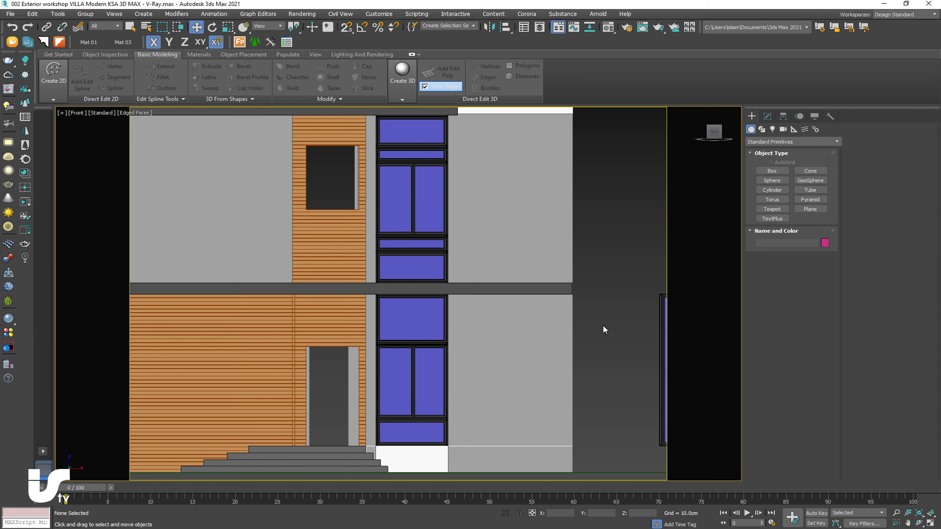
key("shift+z")
left_click(424, 220)
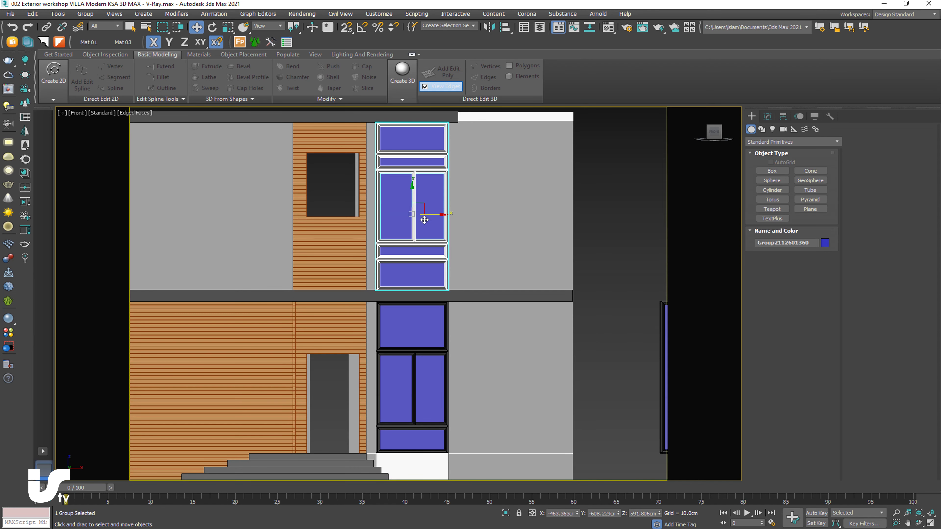
left_click(425, 341)
key("Delete")
Copy the upper door-window unit down into the lower opening, aligned with it
left_click(423, 184)
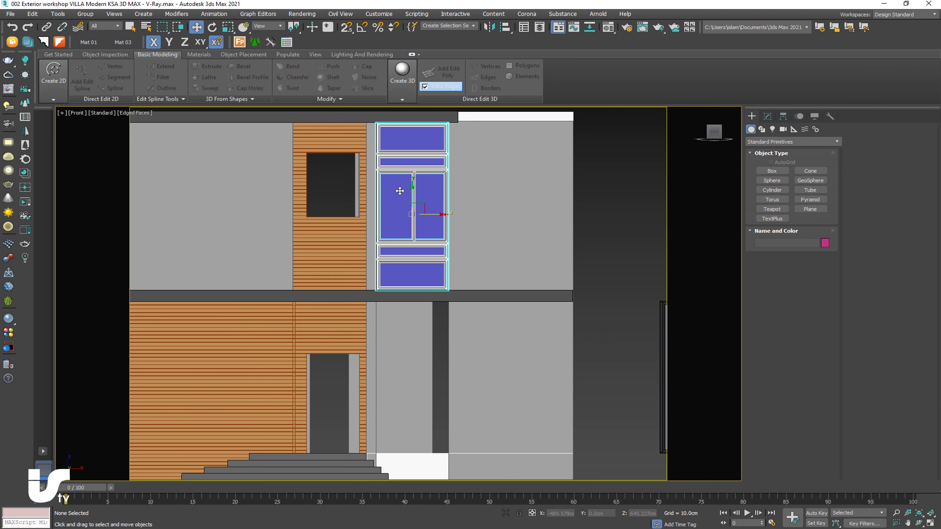
left_click_drag(412, 193, 406, 373, "shift")
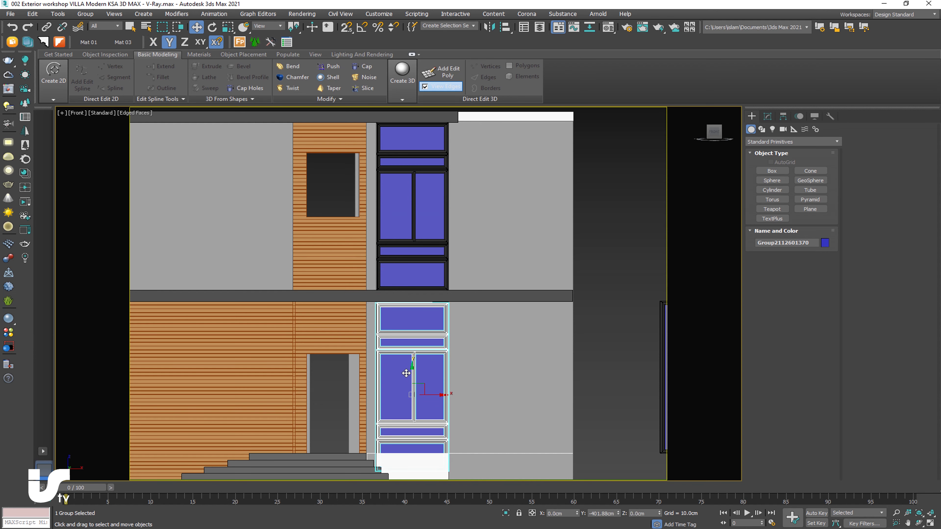
left_click(471, 310)
scroll(430, 332, "up", 4)
left_click_drag(431, 331, 430, 330)
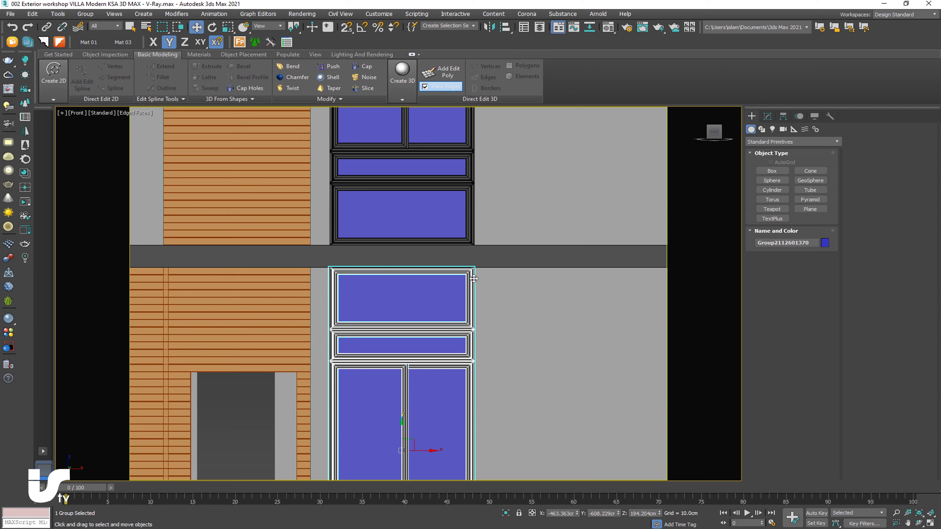
scroll(464, 276, "up", 8)
scroll(465, 277, "down", 3)
scroll(464, 277, "down", 3)
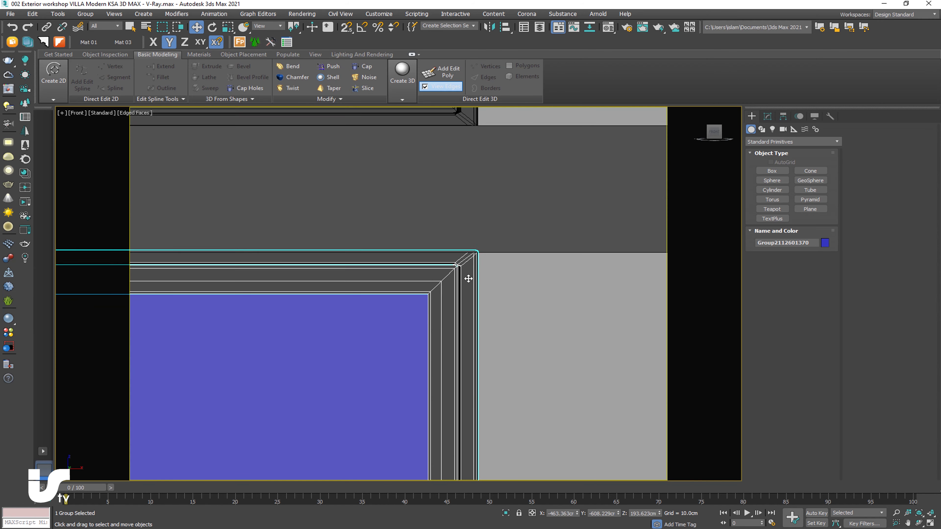
scroll(463, 223, "down", 5)
mouse_move(462, 183)
middle_mouse_down()
mouse_move(453, 240)
mouse_move(484, 154)
middle_mouse_up()
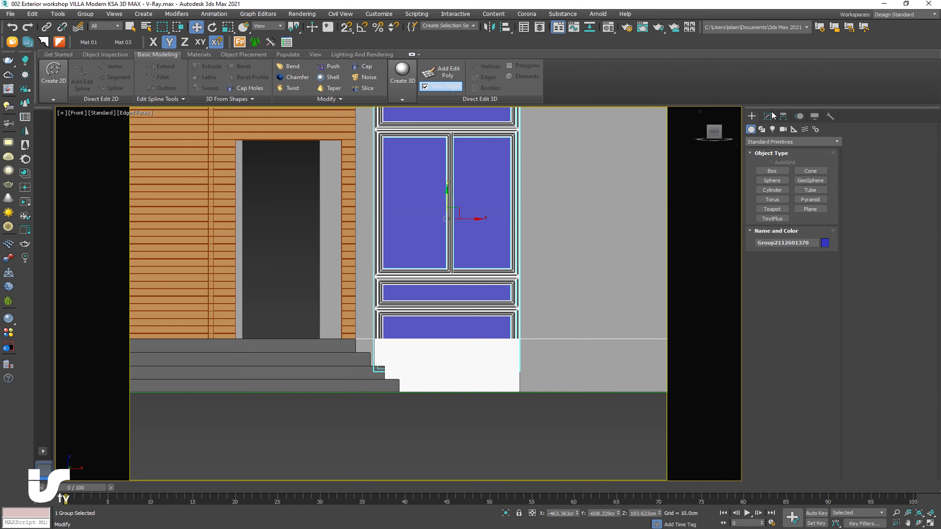
left_click(768, 116)
Delete the middle horizontal panel and raise the bottom panel to fill the gap
left_click(761, 155)
left_click(781, 193)
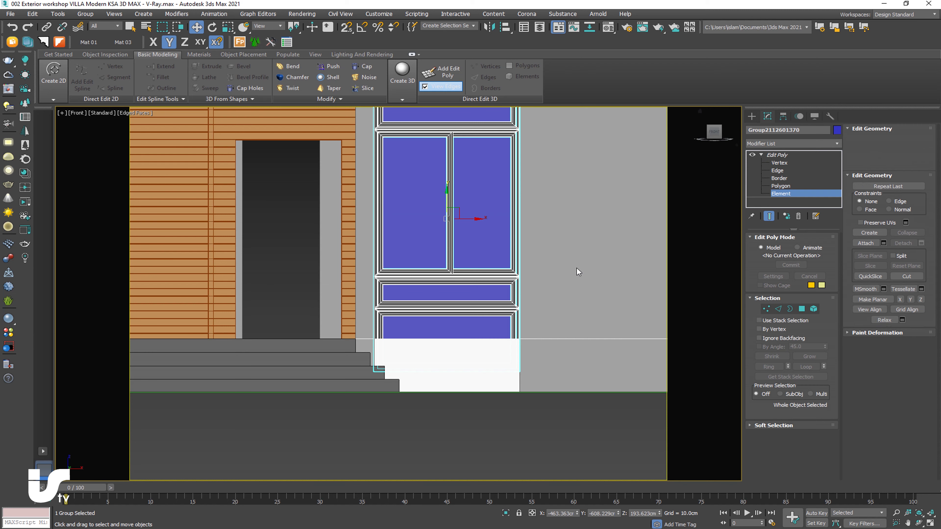
left_click(481, 293)
key("Delete")
left_click(469, 334)
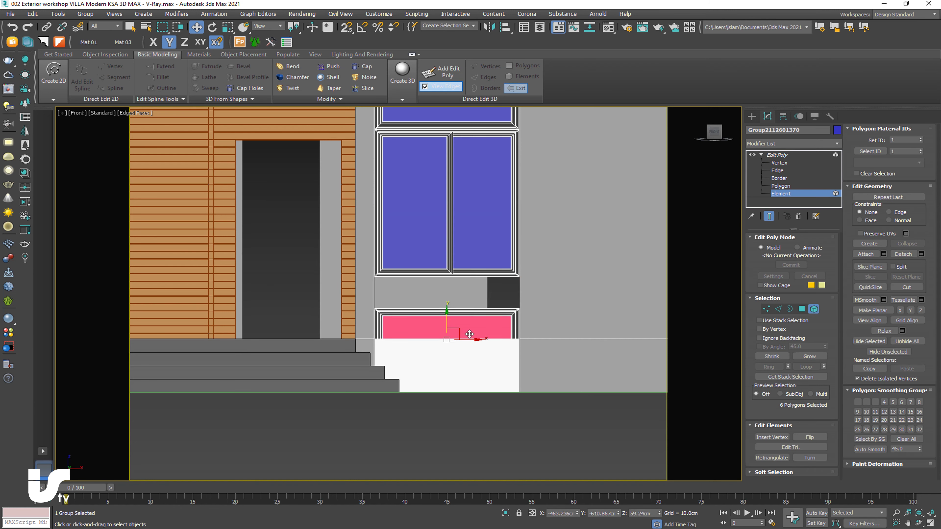
left_click(447, 321)
left_click_drag(448, 329, 450, 297)
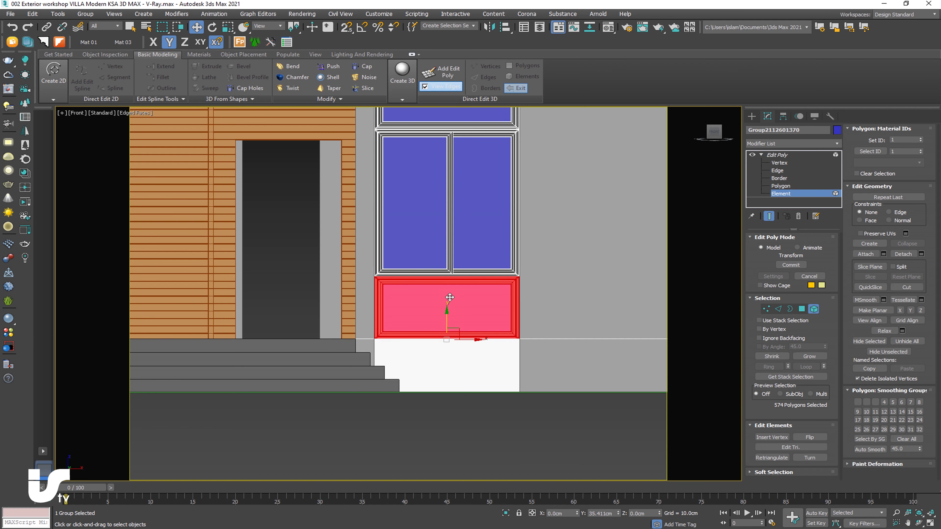
scroll(419, 272, "up", 5)
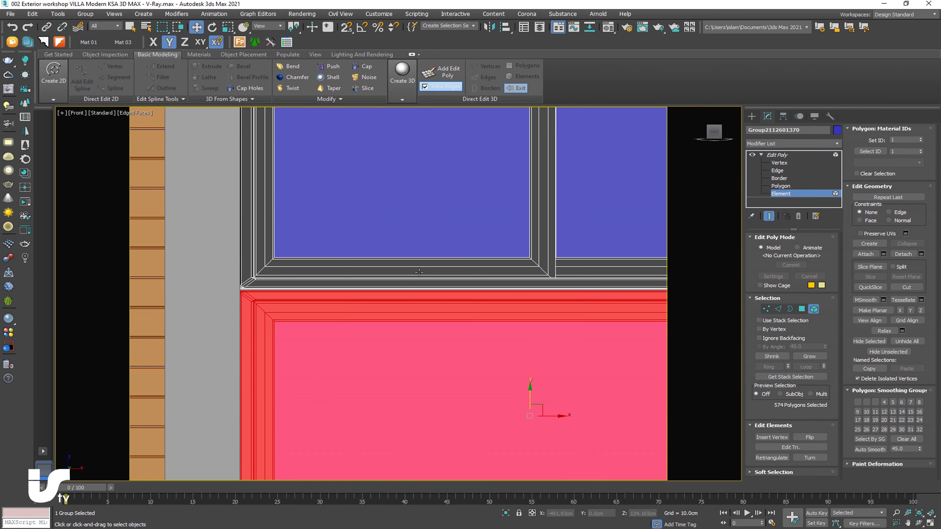
scroll(407, 303, "down", 4)
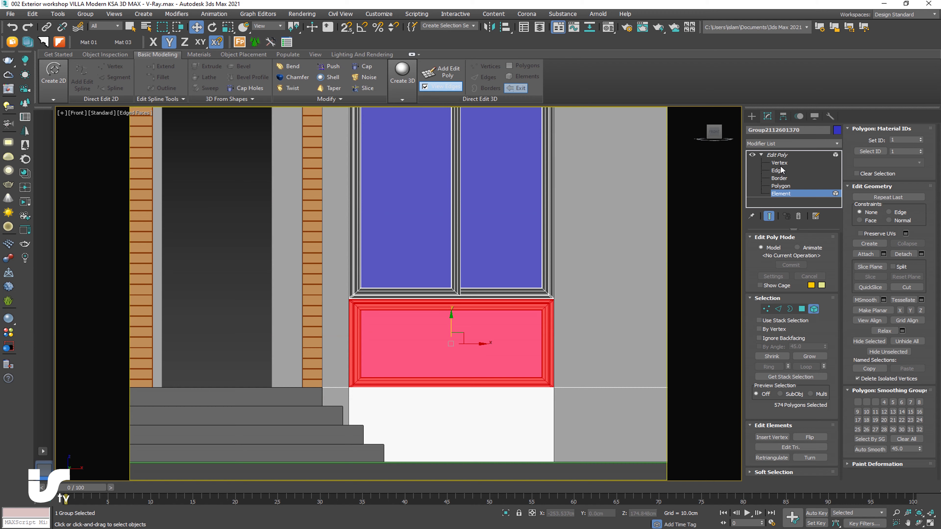
Select the window frame's corner vertices in Vertex mode
left_click(779, 163)
scroll(557, 319, "up", 5)
scroll(635, 396, "up", 3)
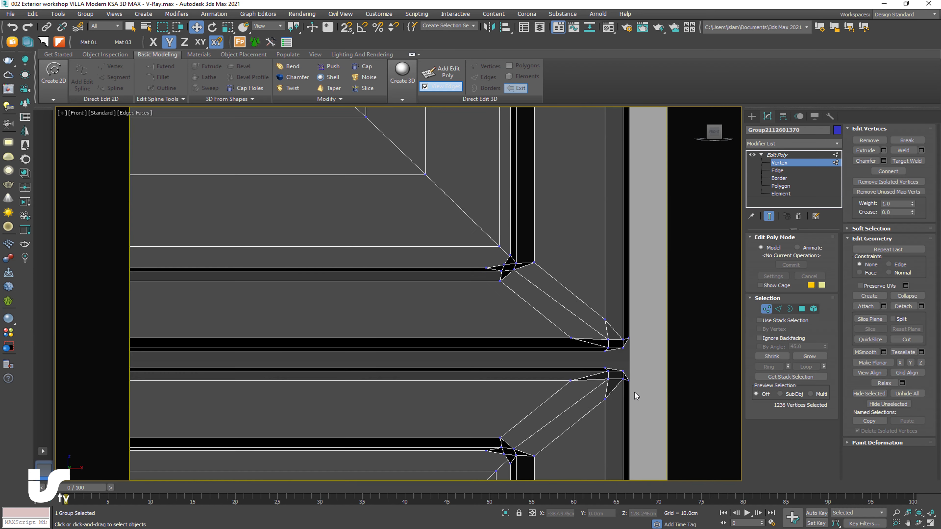
middle_click_drag(635, 396, 591, 321)
left_click_drag(349, 428, 349, 427)
scroll(474, 301, "down", 3)
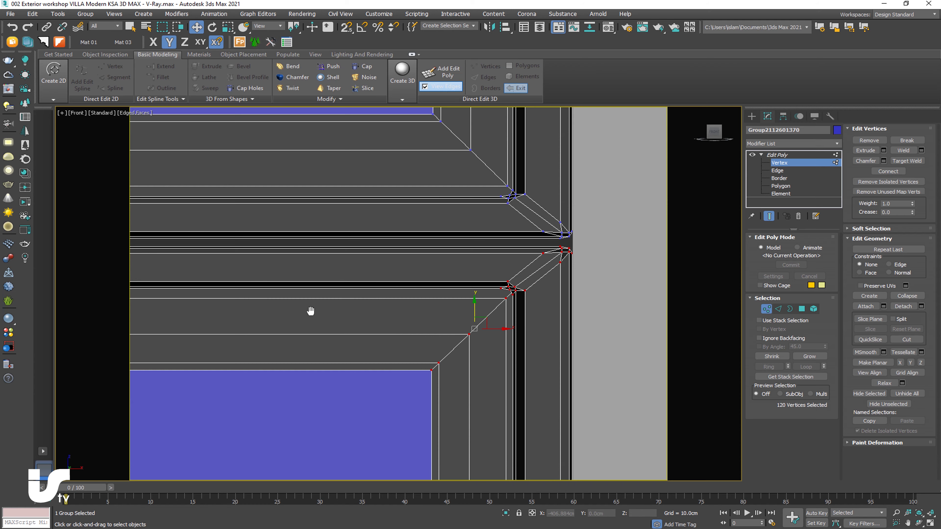
Add the mullion junction vertices and nudge them slightly upward to align the rails
mouse_move(311, 311)
middle_mouse_down()
mouse_move(368, 336)
mouse_move(523, 336)
middle_mouse_up()
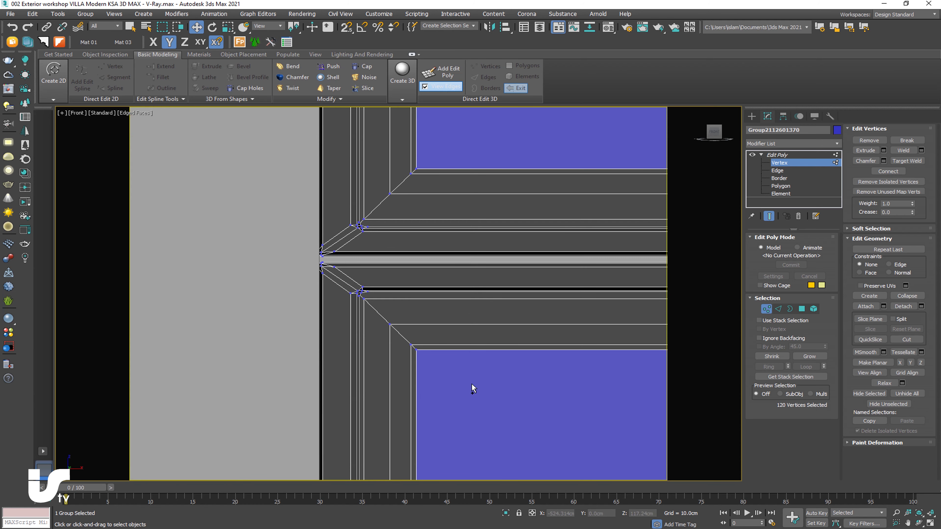
left_click_drag(285, 264, 285, 264, "ctrl")
scroll(376, 274, "down", 2)
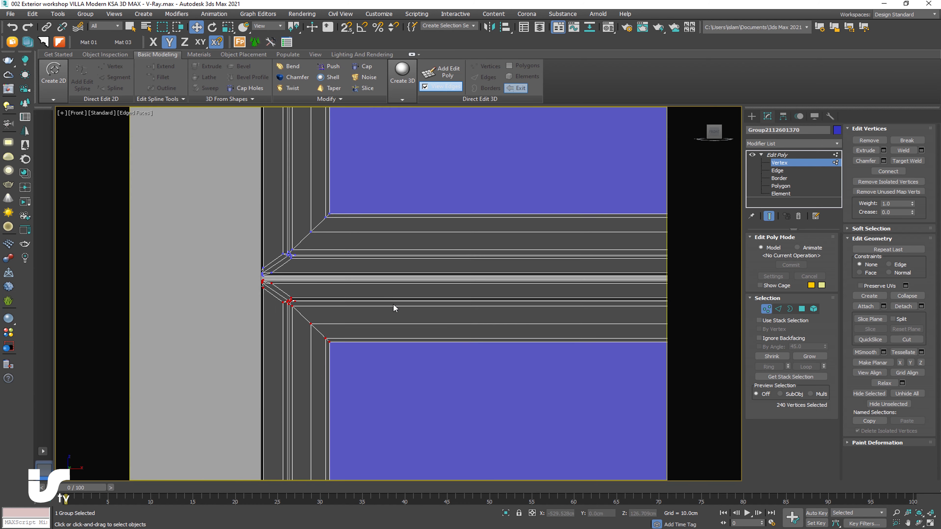
scroll(395, 307, "down", 2)
scroll(395, 282, "down", 1)
scroll(394, 281, "up", 5)
left_click_drag(395, 314, 400, 294)
scroll(400, 294, "down", 2)
scroll(405, 294, "down", 3)
left_click(752, 116)
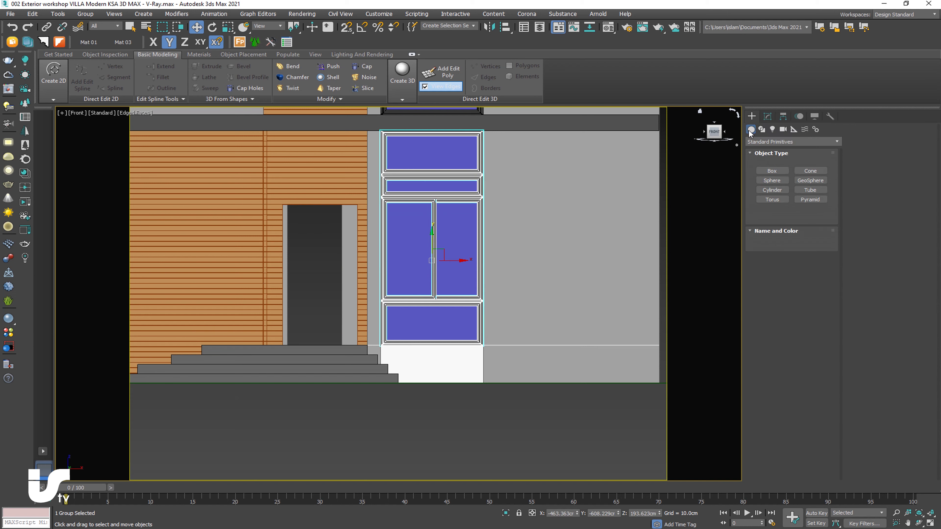
left_click(515, 404)
key("c")
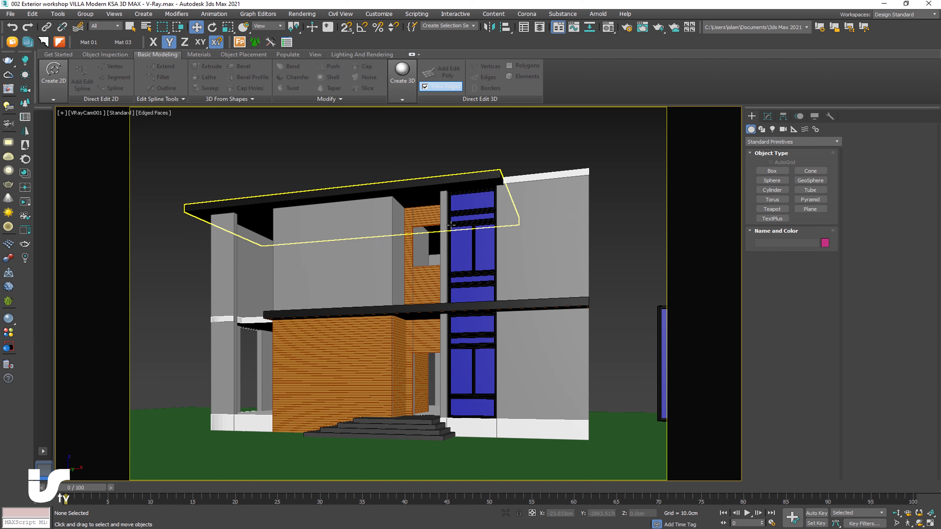
left_click(482, 245)
left_click_drag(499, 254, 260, 255, "shift")
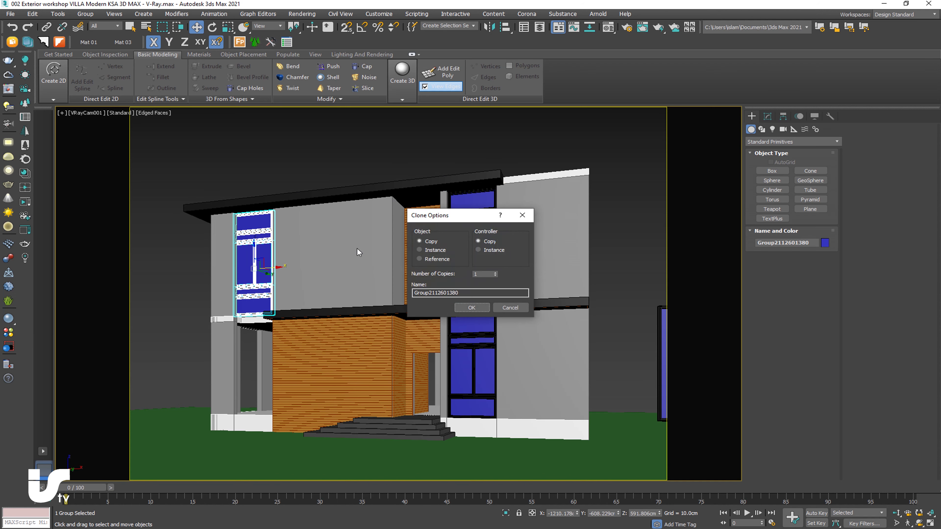
left_click(471, 308)
key("f")
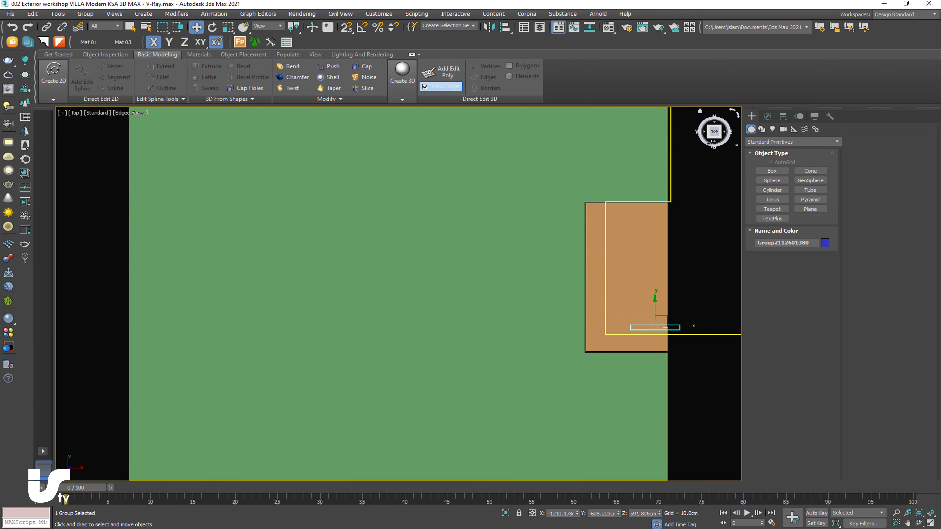
key("z")
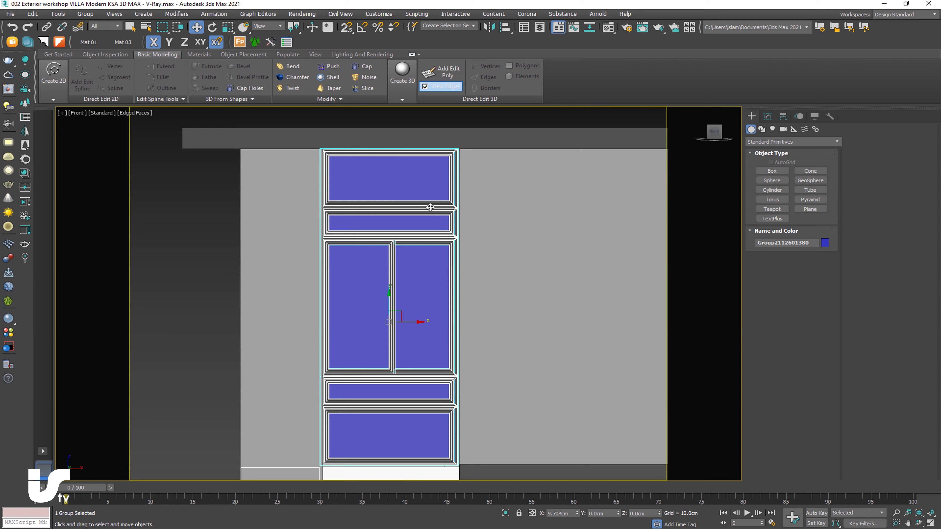
Copy the door-window unit straight down toward the ground floor as an independent copy
scroll(431, 146, "up", 5)
scroll(439, 162, "up", 2)
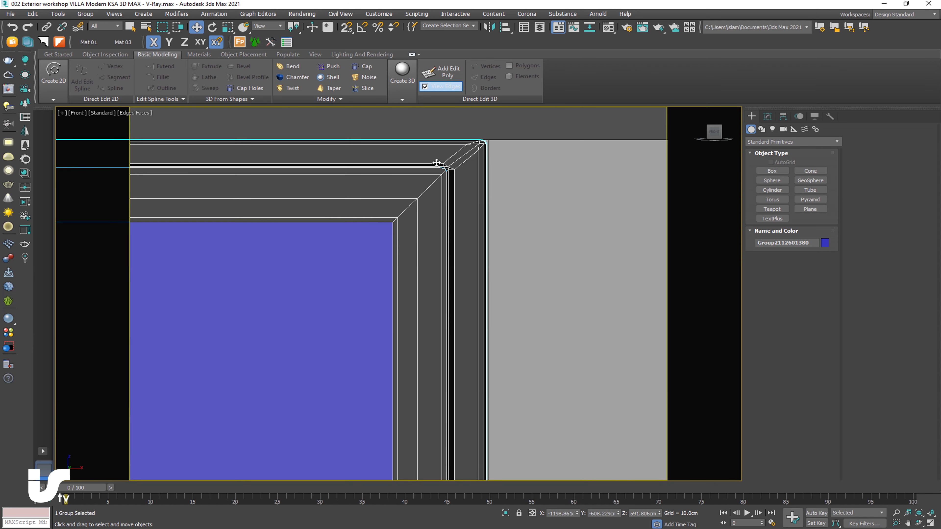
scroll(427, 186, "down", 2)
scroll(426, 187, "up", 1)
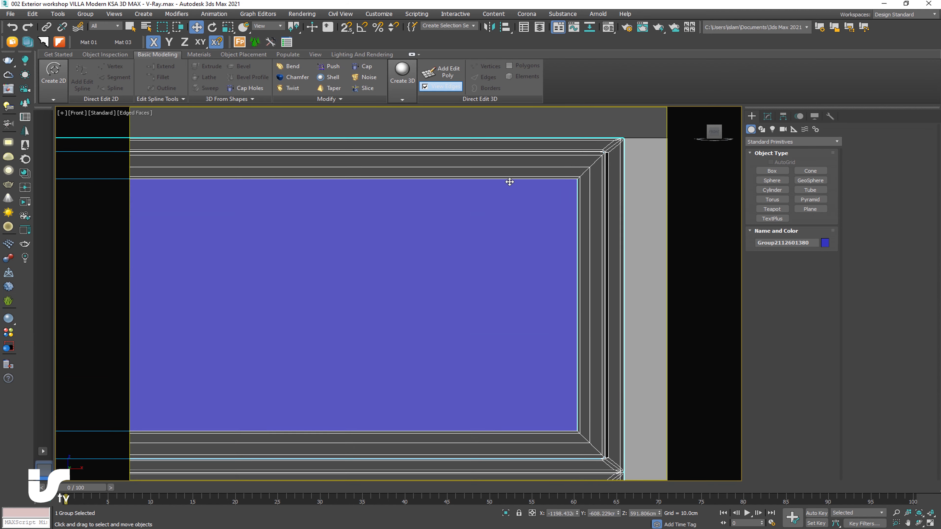
scroll(508, 181, "down", 5)
scroll(353, 172, "up", 4)
scroll(313, 167, "up", 2)
middle_click_drag(313, 166, 325, 176)
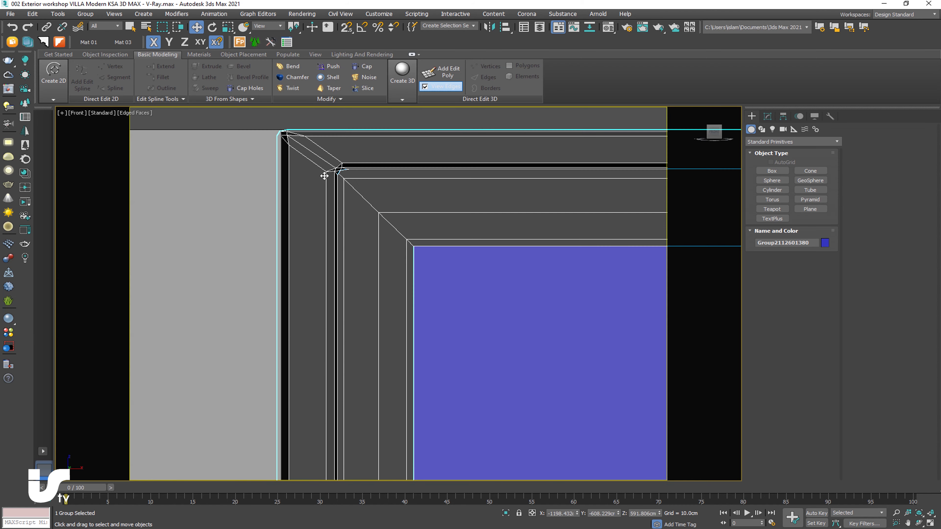
scroll(324, 176, "down", 1)
scroll(378, 219, "down", 2)
scroll(414, 280, "down", 2)
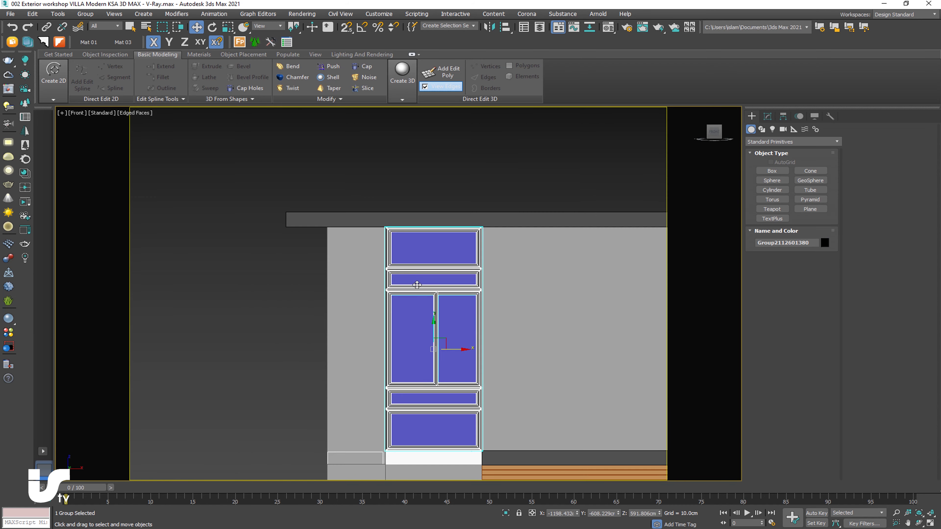
middle_click_drag(465, 409, 440, 277)
scroll(440, 277, "down", 1)
scroll(447, 267, "down", 2)
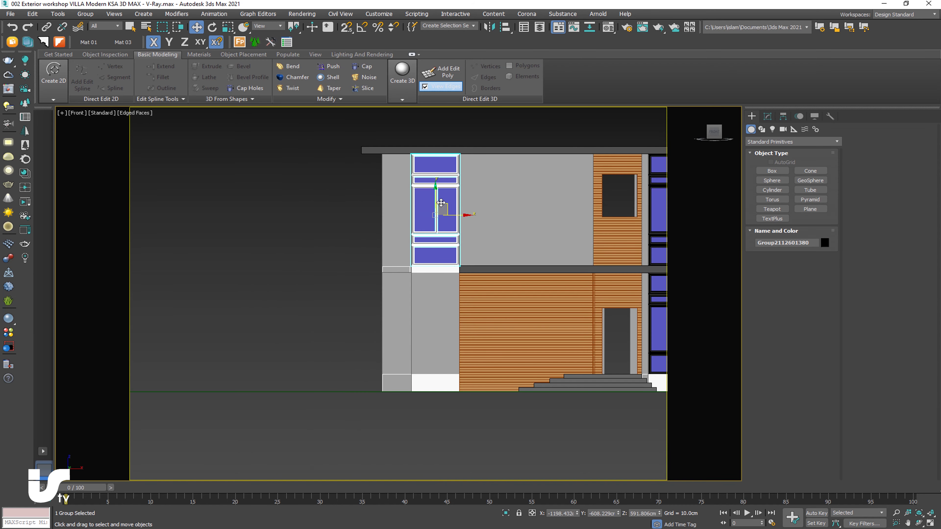
left_click_drag(436, 196, 429, 300, "shift")
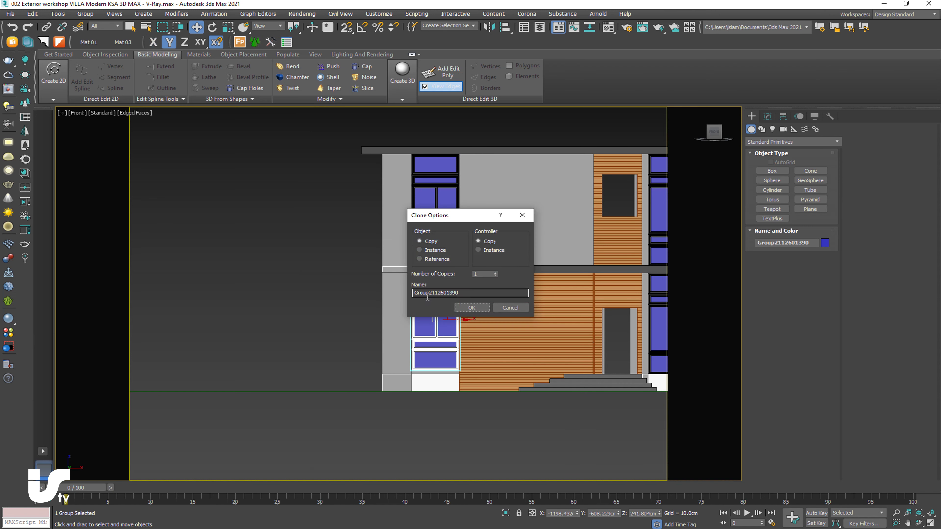
left_click(473, 309)
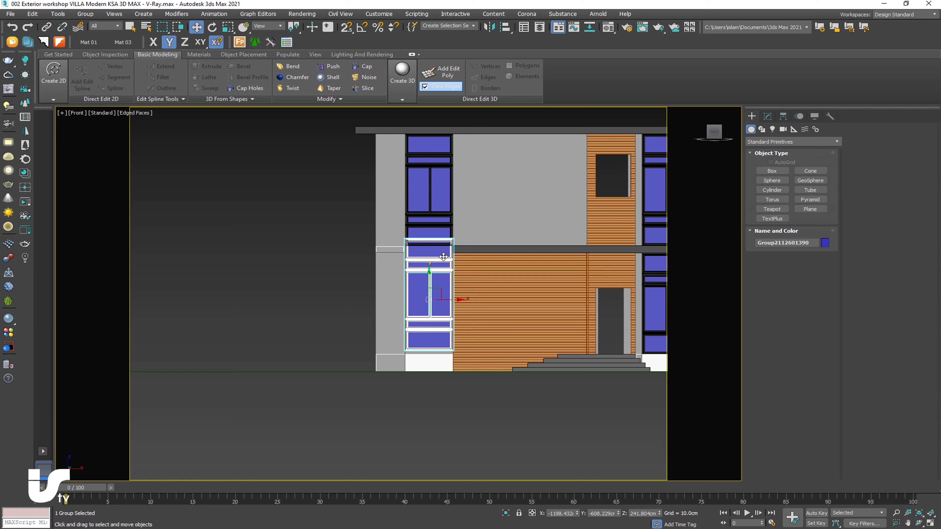
Nudge the ground-floor copy slightly lower under the upper unit and enter Edit Poly Element mode
scroll(451, 287, "up", 5)
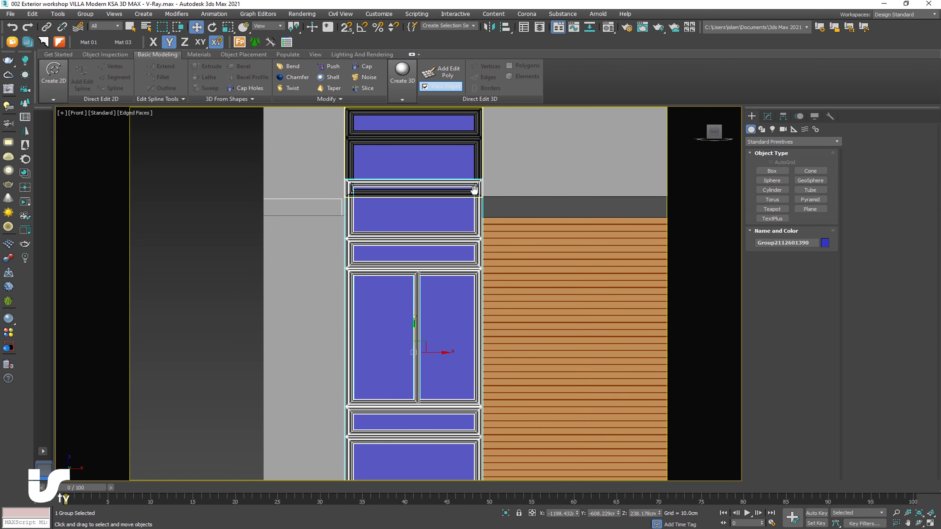
scroll(428, 284, "down", 5)
scroll(427, 285, "up", 6)
scroll(428, 285, "up", 4)
left_click_drag(470, 278, 470, 299)
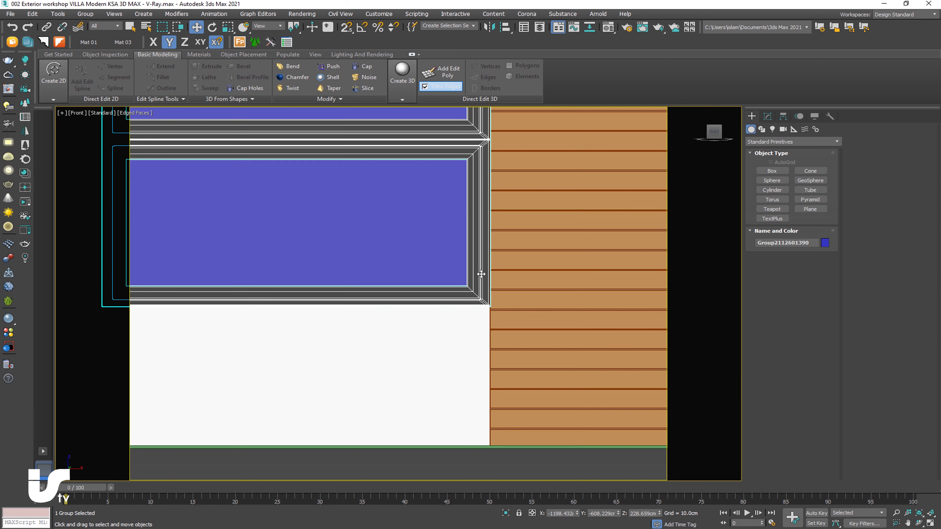
scroll(453, 329, "down", 5)
scroll(453, 328, "down", 3)
middle_click_drag(453, 329, 403, 416)
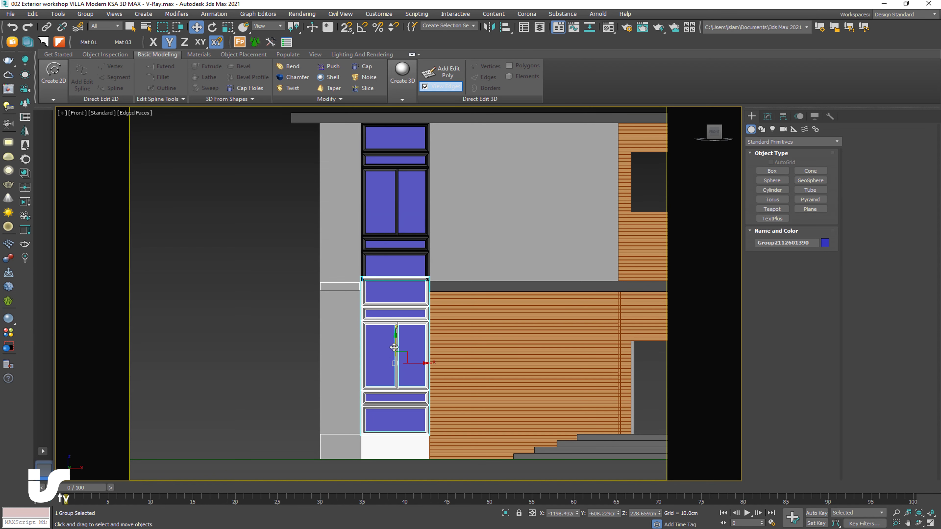
scroll(399, 280, "up", 5)
middle_click_drag(399, 279, 431, 311)
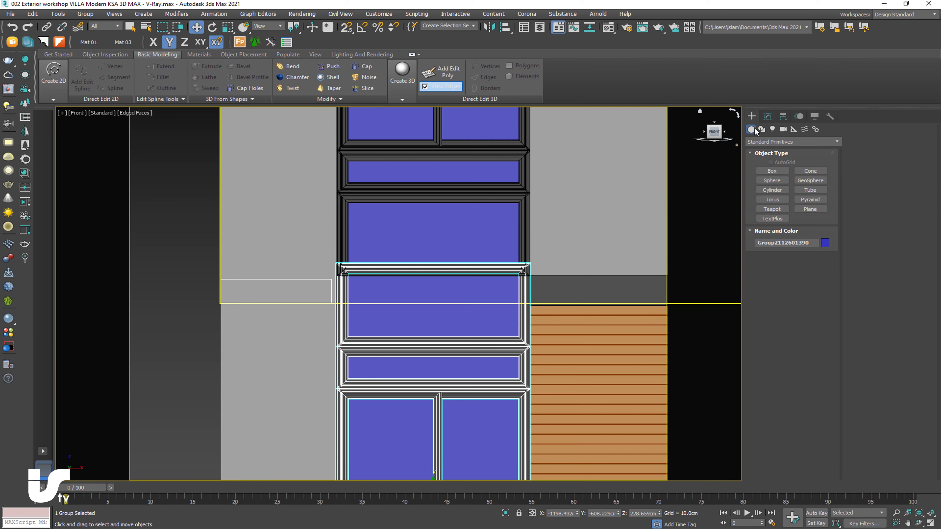
left_click(767, 116)
left_click(814, 308)
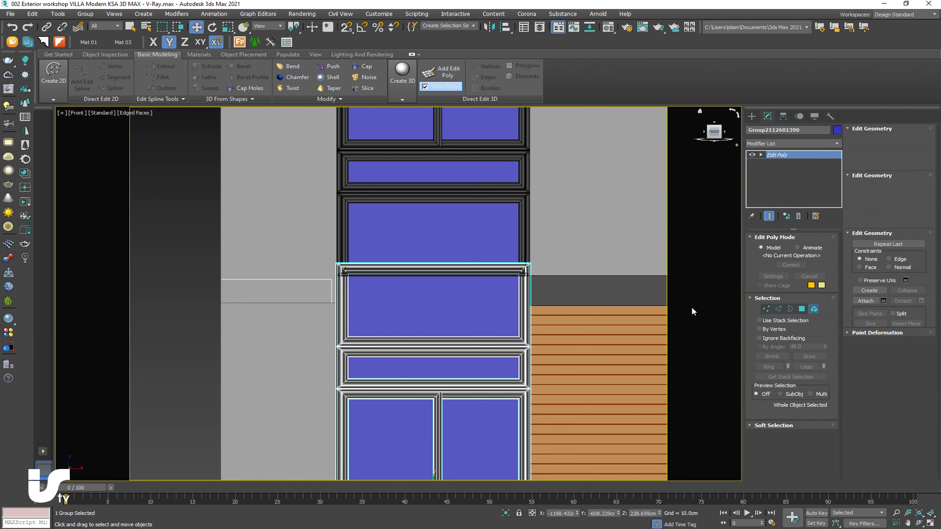
Delete the lower copy's top glass panel
left_click(431, 307)
key("Delete")
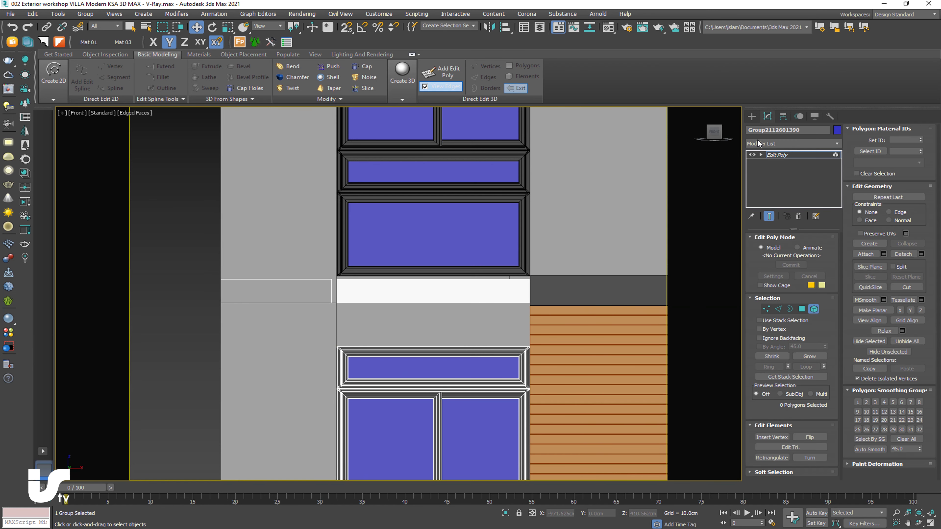
left_click(752, 115)
Stretch the upper window's bottom vertices down to meet the copy below
left_click(472, 237)
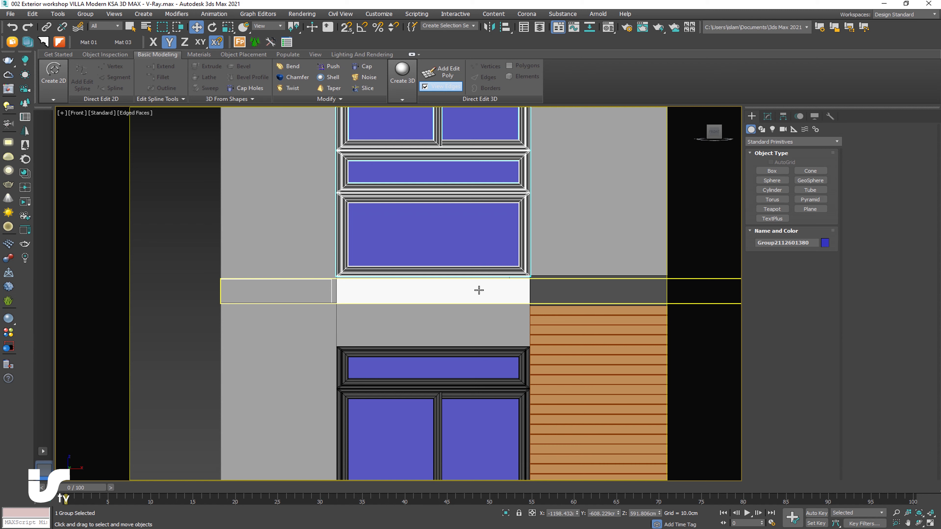
left_click(768, 116)
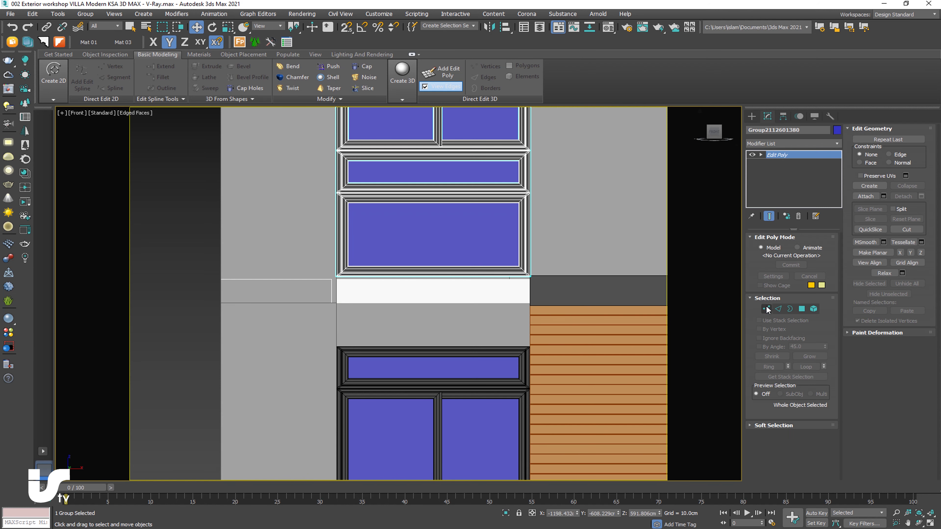
left_click(767, 309)
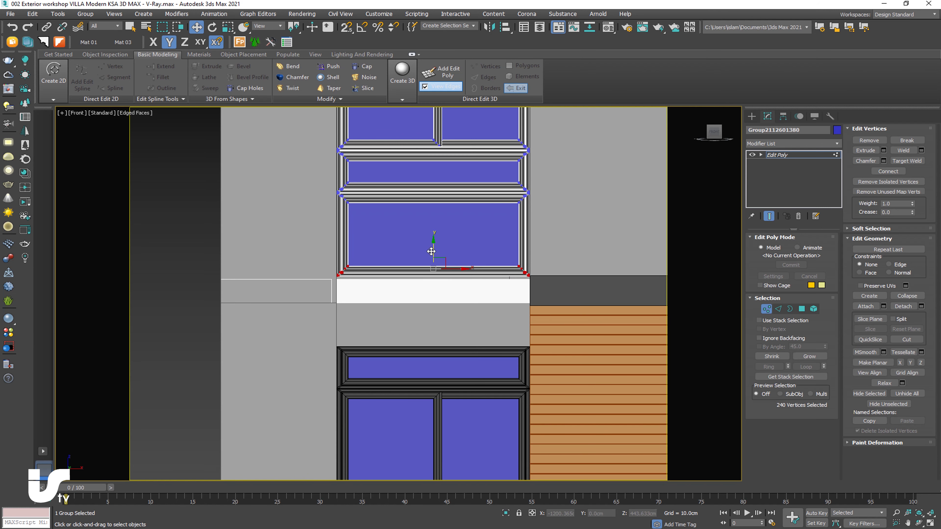
left_click_drag(431, 251, 429, 321)
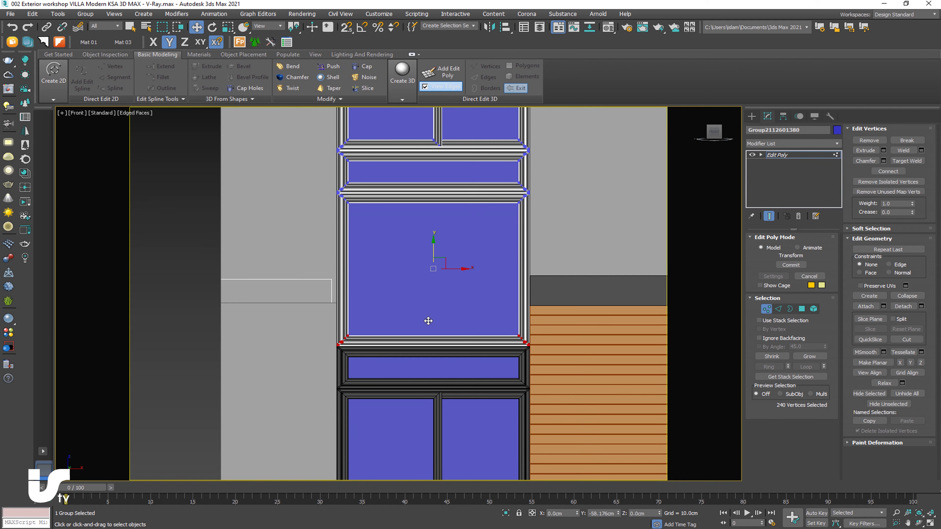
scroll(519, 337, "up", 2)
scroll(507, 330, "up", 3)
left_click_drag(495, 318, 496, 341)
scroll(496, 340, "down", 4)
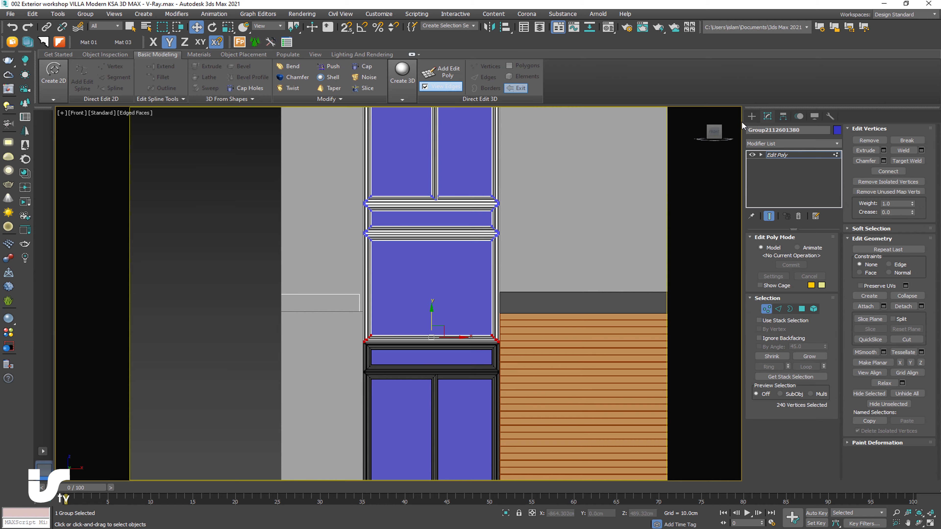
left_click(751, 116)
Move both window units together deeper along Y
mouse_move(521, 261)
middle_mouse_down("alt")
mouse_move(445, 292)
mouse_move(500, 236)
mouse_move(484, 313)
mouse_move(426, 242)
mouse_move(448, 249)
middle_mouse_up("alt")
left_click(453, 246, "ctrl")
mouse_move(453, 246)
left_mouse_down()
mouse_move(473, 224)
mouse_move(465, 235)
left_mouse_up()
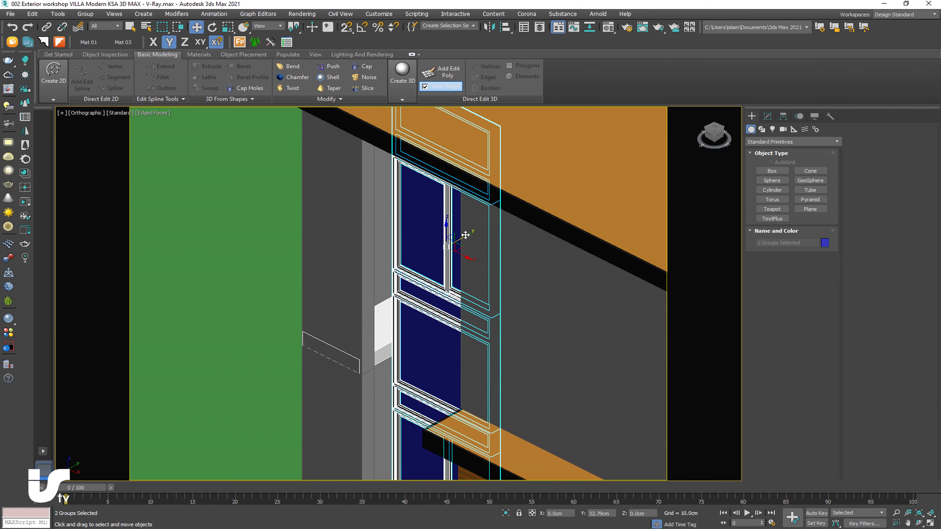
scroll(445, 223, "down", 5)
mouse_move(497, 174)
middle_mouse_down()
mouse_move(503, 239)
mouse_move(466, 284)
middle_mouse_up()
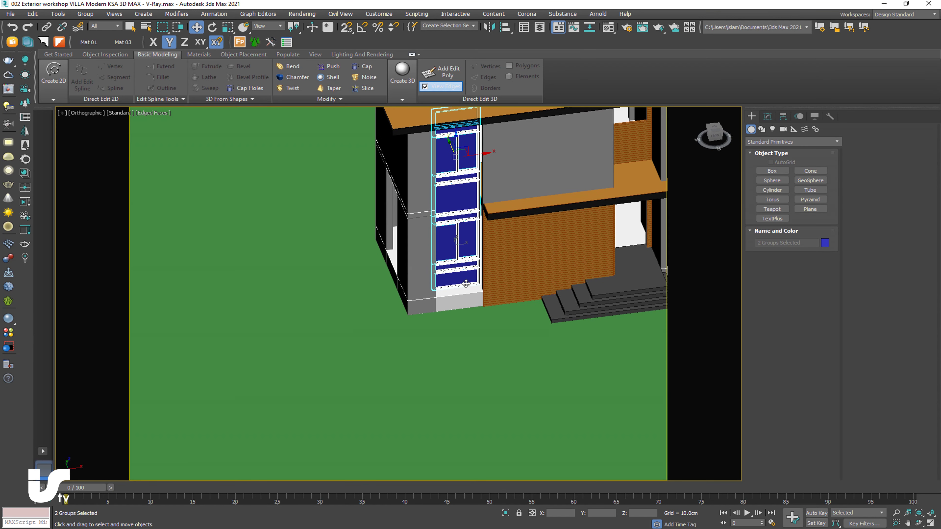
key("p")
mouse_move(527, 310)
middle_mouse_down("alt")
mouse_move(483, 302)
mouse_move(487, 279)
middle_mouse_up("alt")
scroll(511, 307, "up", 8)
scroll(484, 303, "down", 5)
left_click(481, 274)
scroll(446, 325, "down", 3)
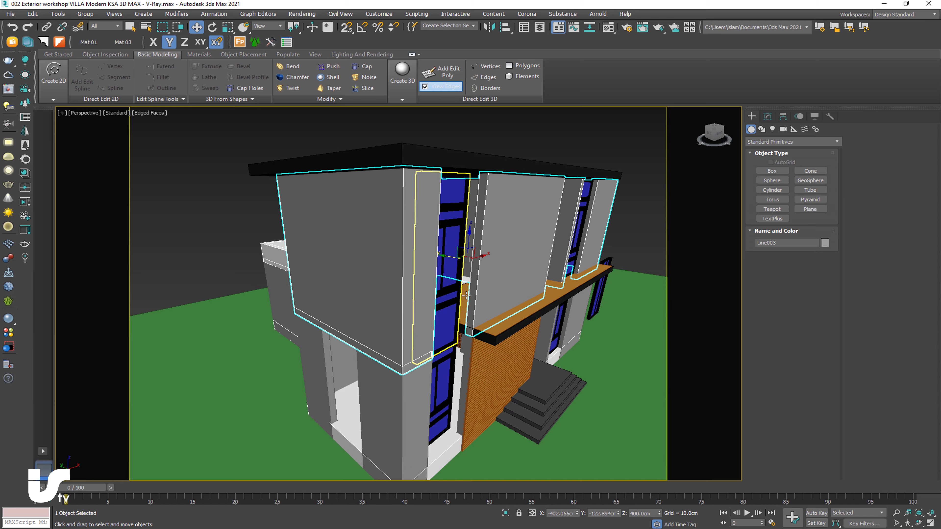
mouse_move(478, 252)
middle_mouse_down("alt")
mouse_move(334, 260)
mouse_move(371, 283)
middle_mouse_up("alt")
scroll(300, 261, "up", 3)
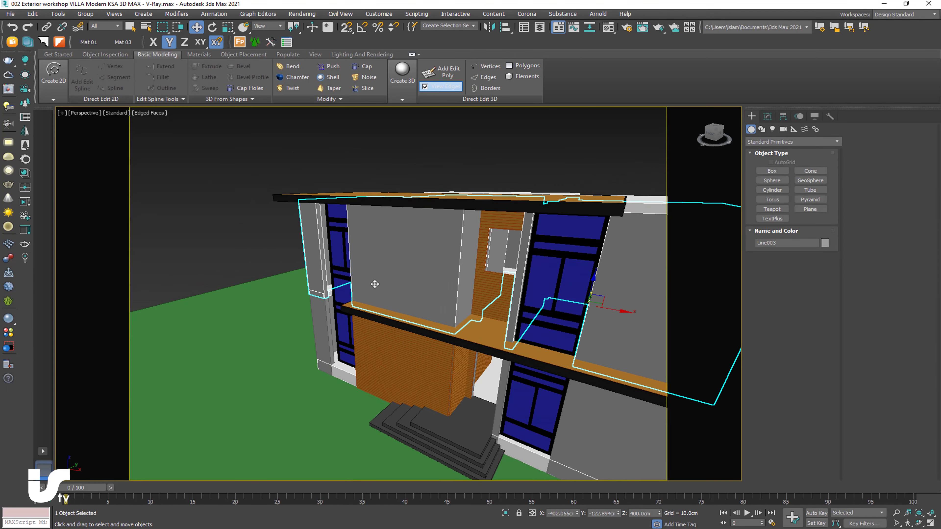
scroll(393, 284, "up", 3)
middle_click_drag(441, 294, 367, 320, "alt")
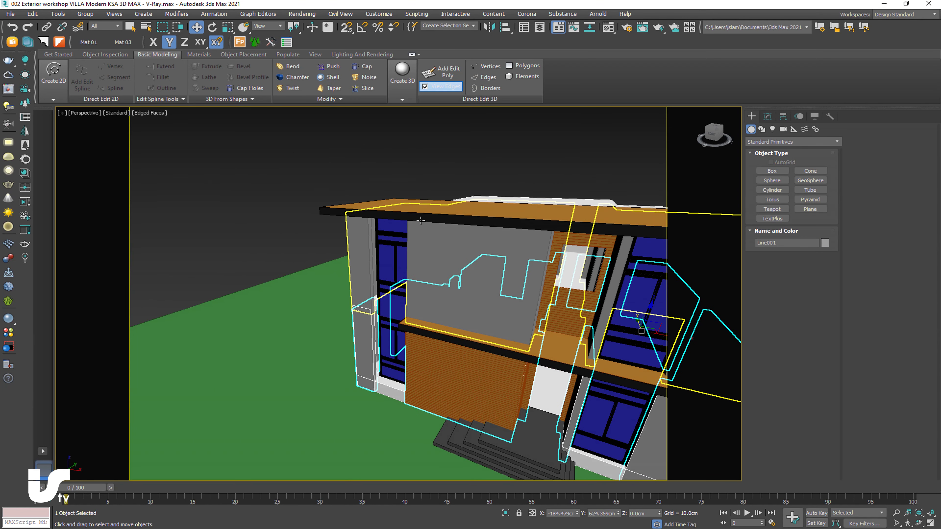
left_click(356, 211)
key("t")
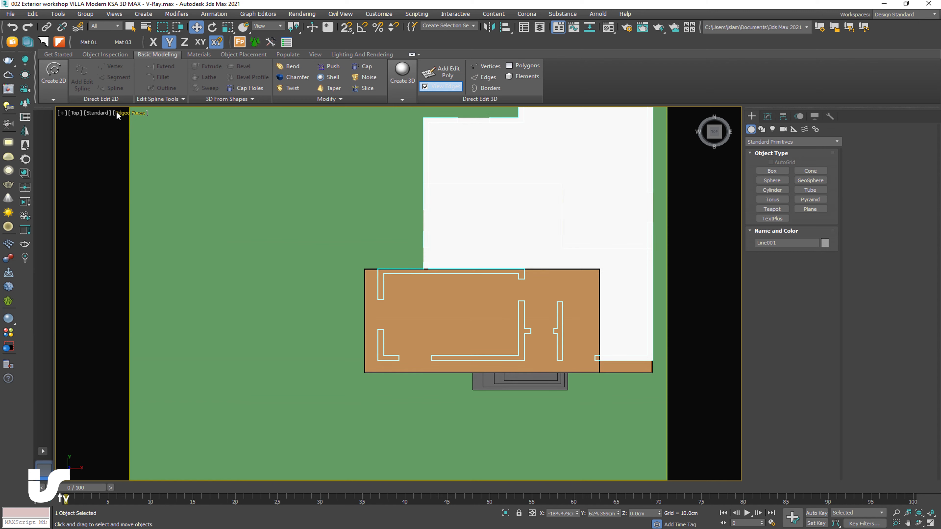
Show the Top viewport as wireframe and zoom to the wall corner by the window
left_click(117, 113)
left_click(166, 205)
scroll(388, 292, "up", 5)
scroll(412, 348, "up", 3)
mouse_move(433, 336)
middle_mouse_down()
mouse_move(404, 317)
mouse_move(395, 325)
middle_mouse_up()
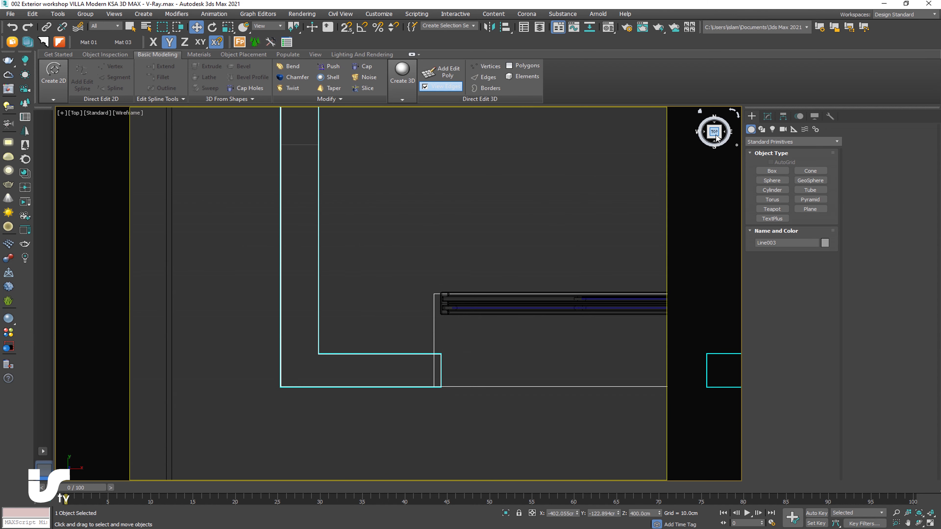
Try moving Line003's bottom segment upward, then undo the move
left_click(765, 117)
left_click(786, 179)
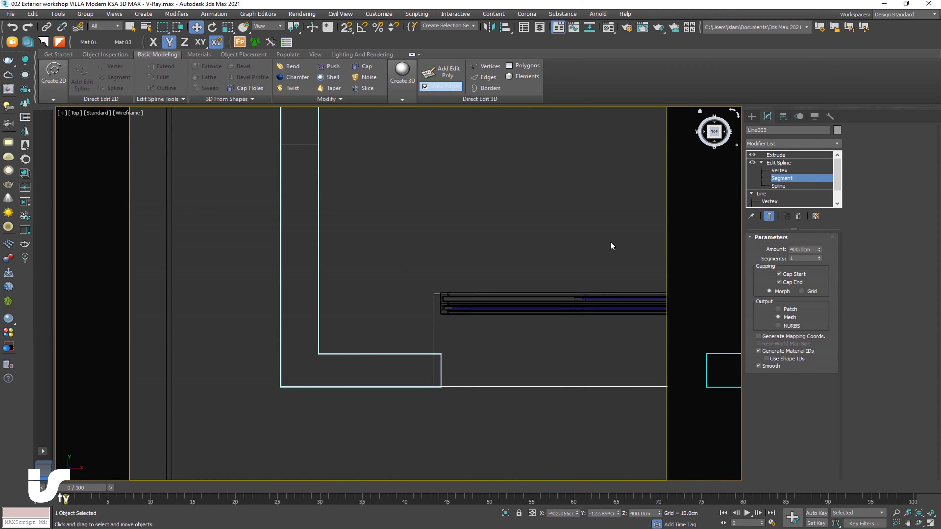
left_click(382, 355)
left_click_drag(382, 346, 388, 297)
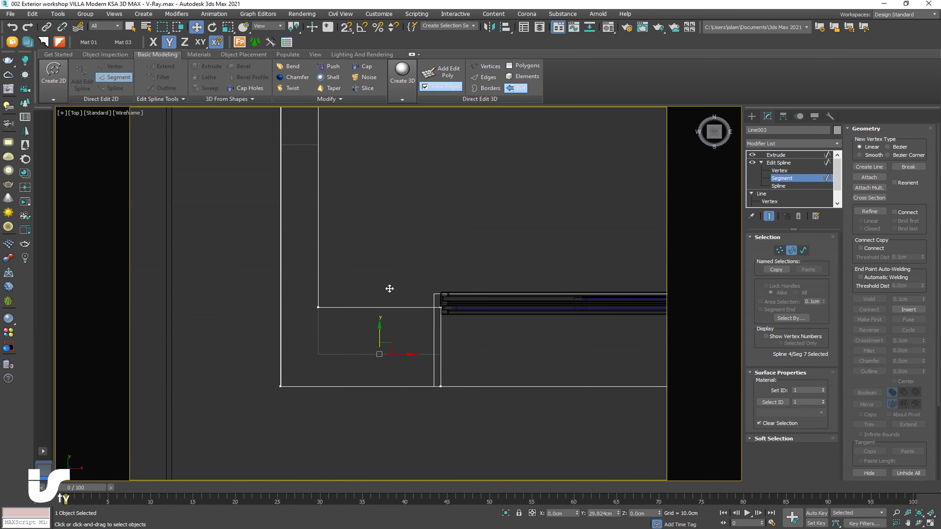
left_click(752, 117)
key("ctrl+z")
Snap Line001's two bottom corner vertices up to the window unit
left_click(764, 118)
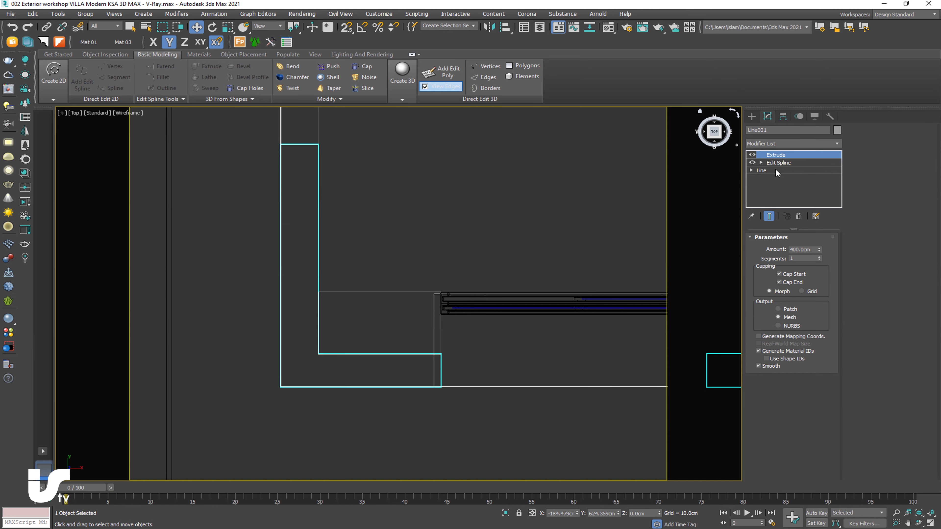
left_click(760, 163)
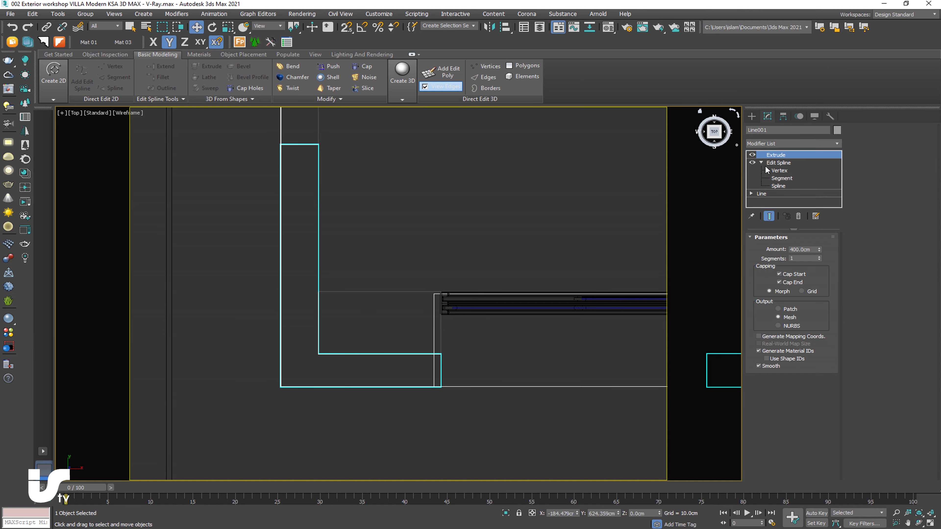
left_click(779, 171)
left_click_drag(428, 322, 378, 360)
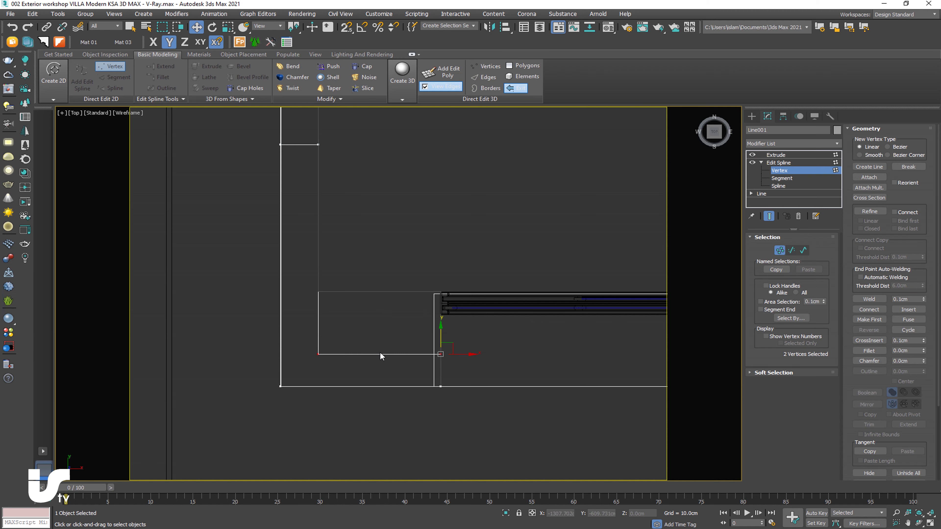
key("s")
left_click_drag(320, 354, 320, 294)
scroll(407, 260, "down", 4)
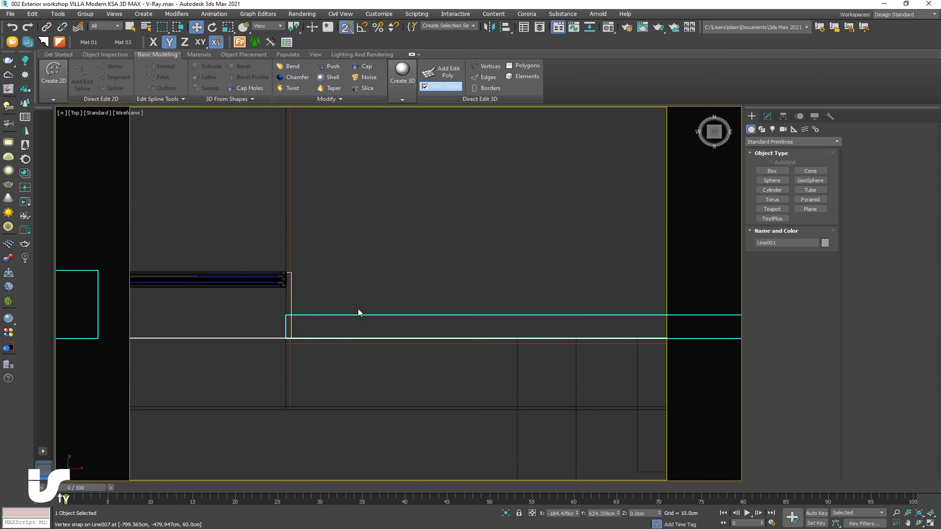
Move the wall outline's two bottom vertices straight up to the window frame edge
left_click(767, 116)
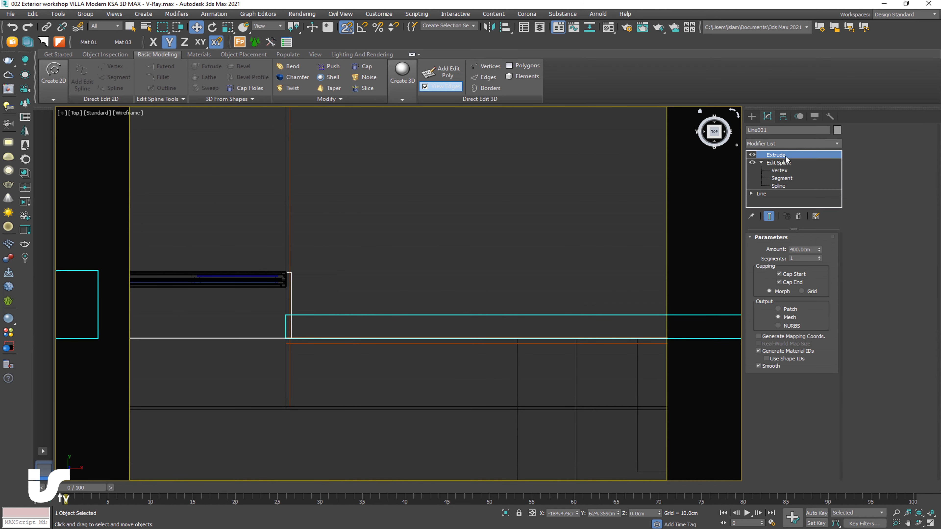
left_click(781, 170)
scroll(371, 279, "down", 2)
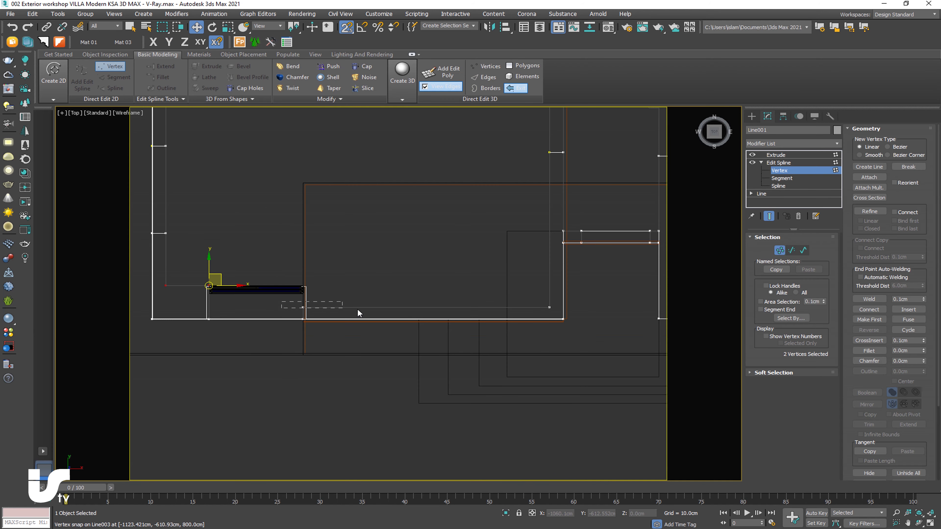
left_click_drag(557, 316, 557, 316)
middle_click_drag(338, 292, 475, 312)
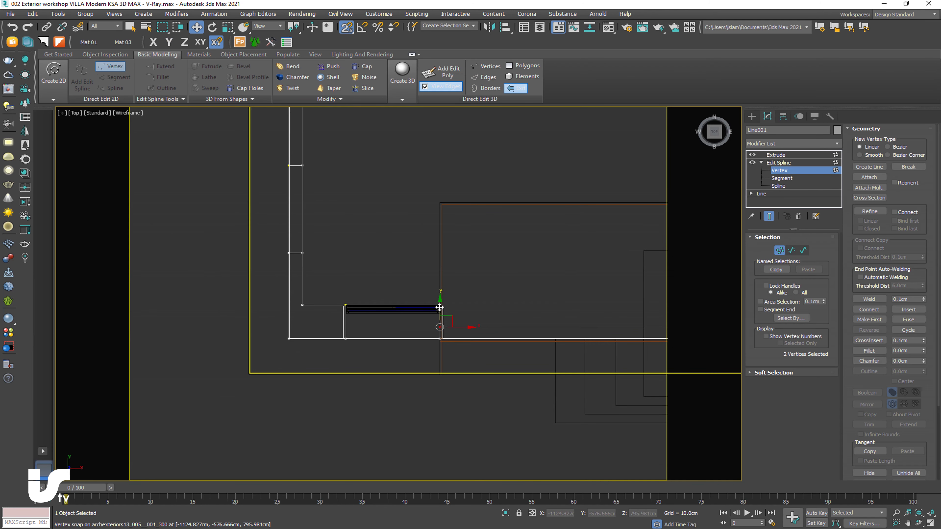
key("F6")
left_click_drag(440, 327, 297, 292)
middle_click_drag(501, 259, 413, 258)
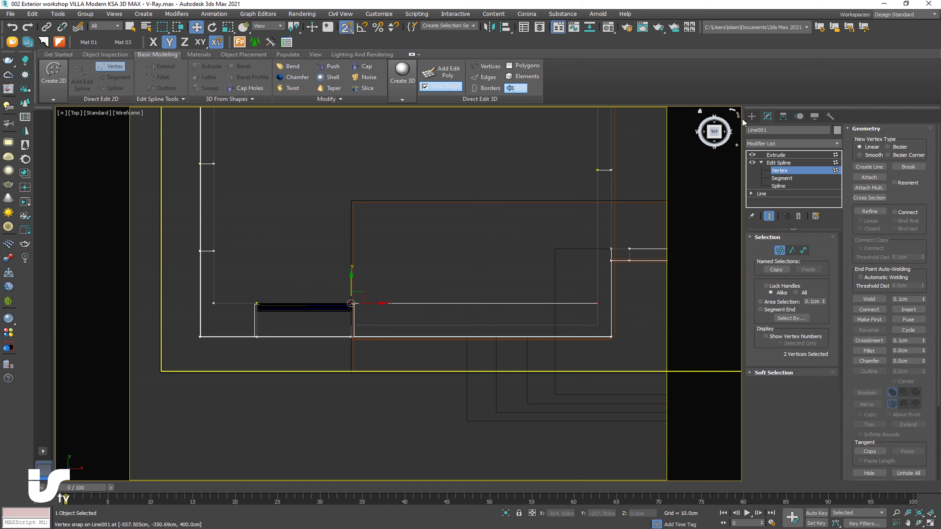
Snap Line003's two bottom vertices up to the window frame
left_click(752, 116)
left_click(461, 326)
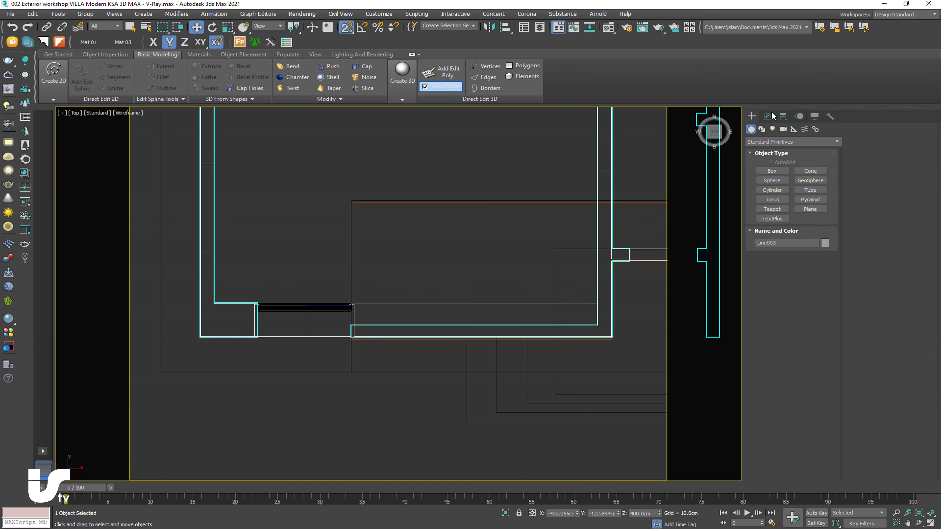
left_click(767, 115)
left_click(778, 171)
left_click_drag(334, 318, 618, 335)
left_click_drag(357, 321, 212, 298)
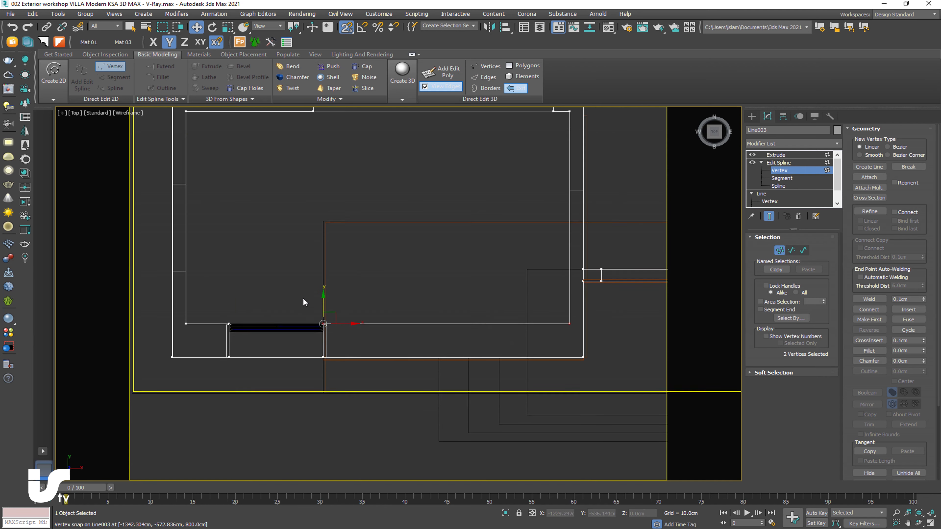
scroll(267, 300, "down", 4)
Switch to the VRayCam001 camera view, clear the selection and show it shaded
key("c")
key("ctrl+d")
left_click(151, 113)
left_click(175, 123)
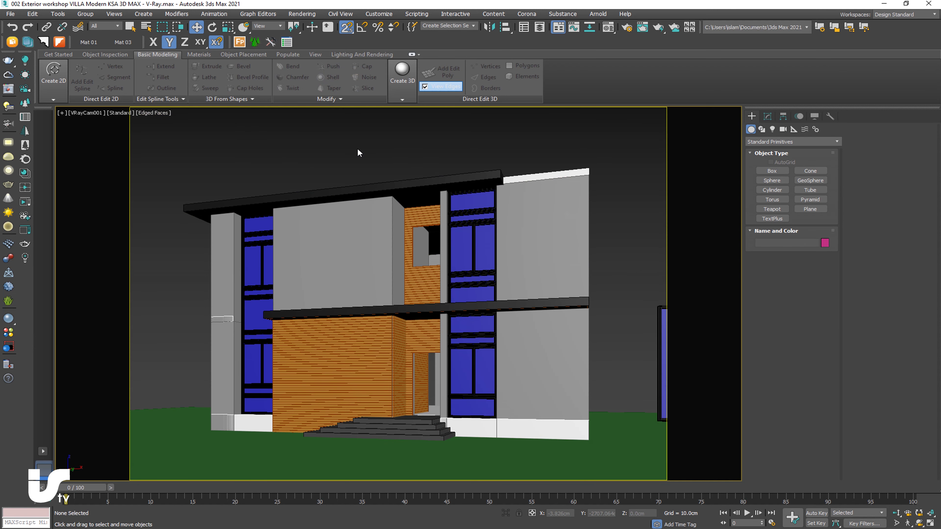
Turn off Edged Faces in the camera view and make the base Line008 white
left_click(159, 114)
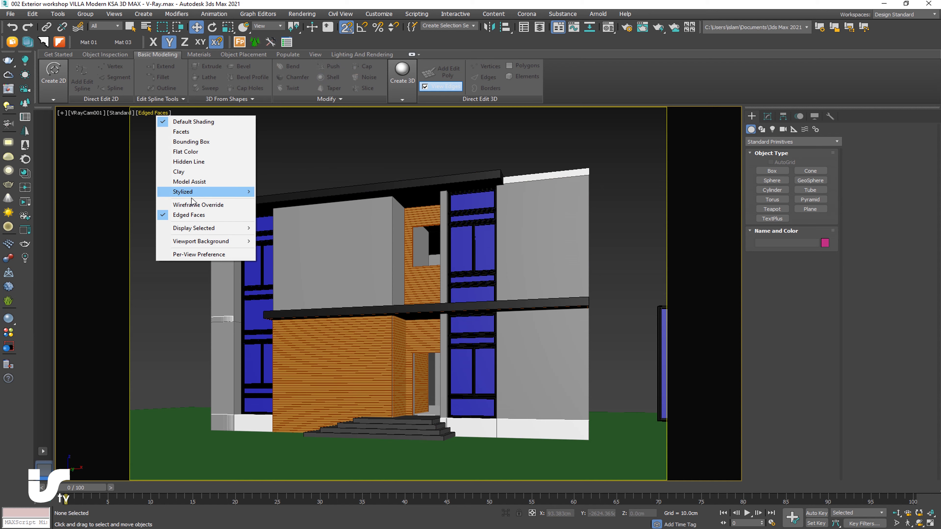
left_click(187, 215)
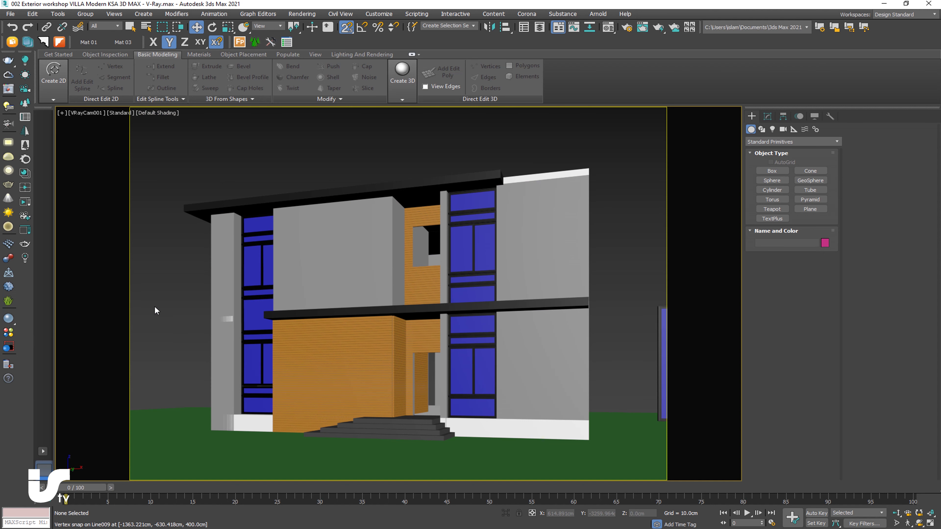
left_click(210, 290)
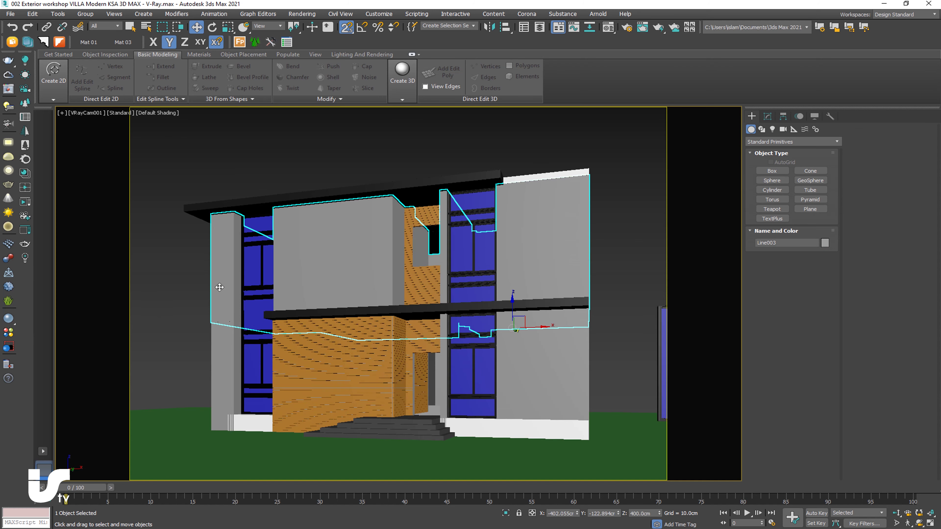
left_click(247, 421)
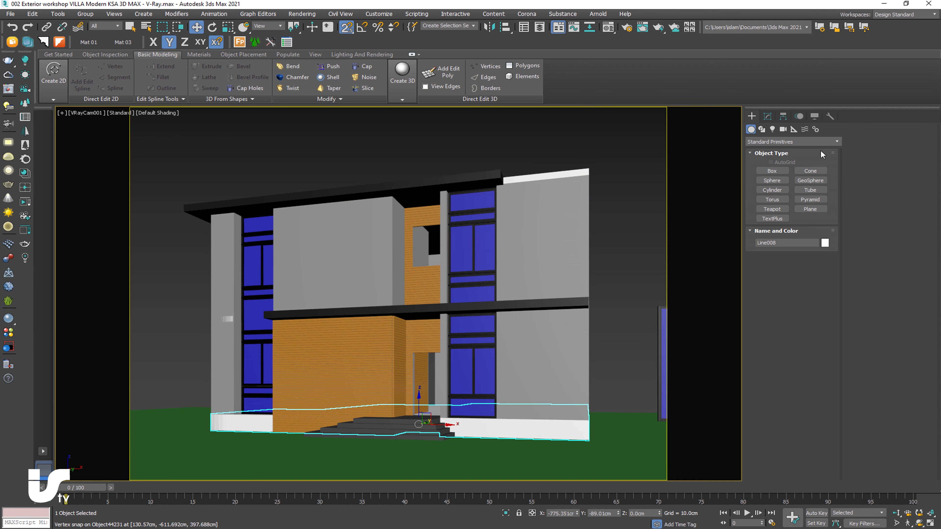
left_click(824, 243)
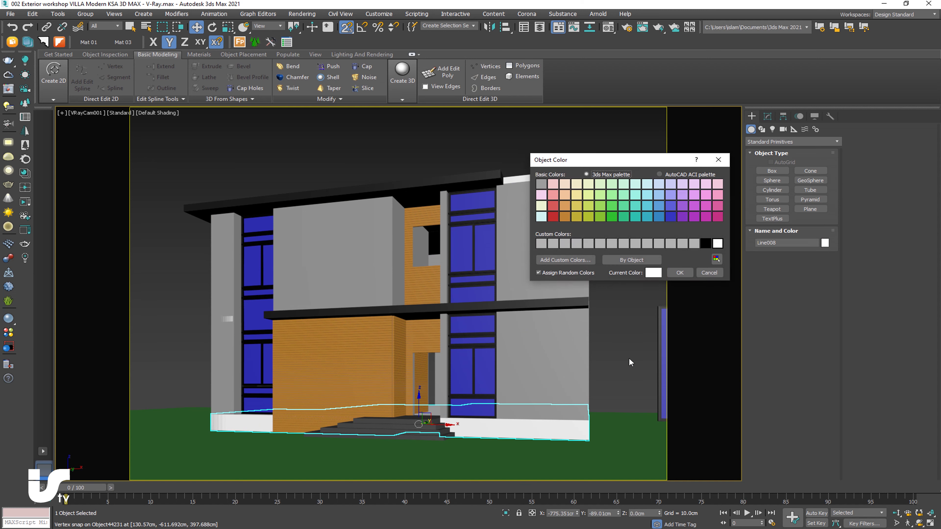
left_click(680, 273)
Give Line001 and the second lower wall outline the same object colour
left_click(601, 382)
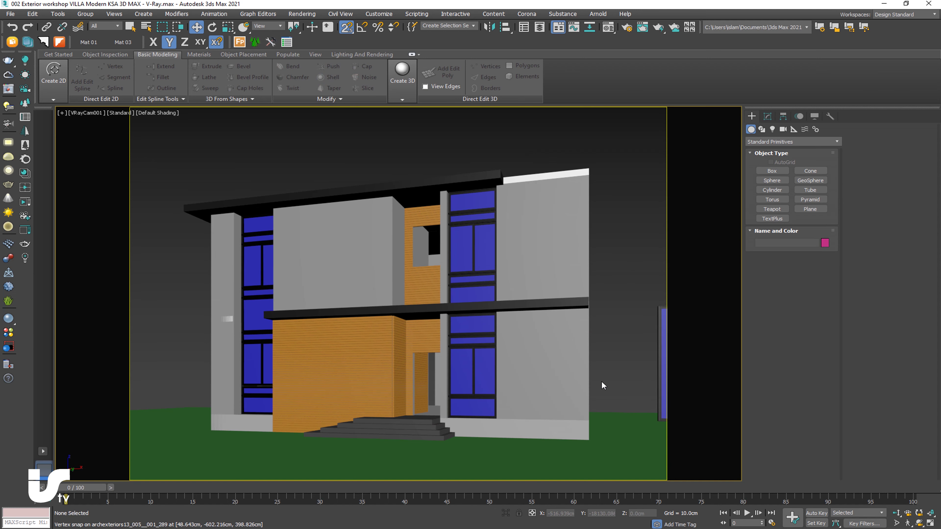
left_click(554, 380)
left_click(488, 424, "ctrl")
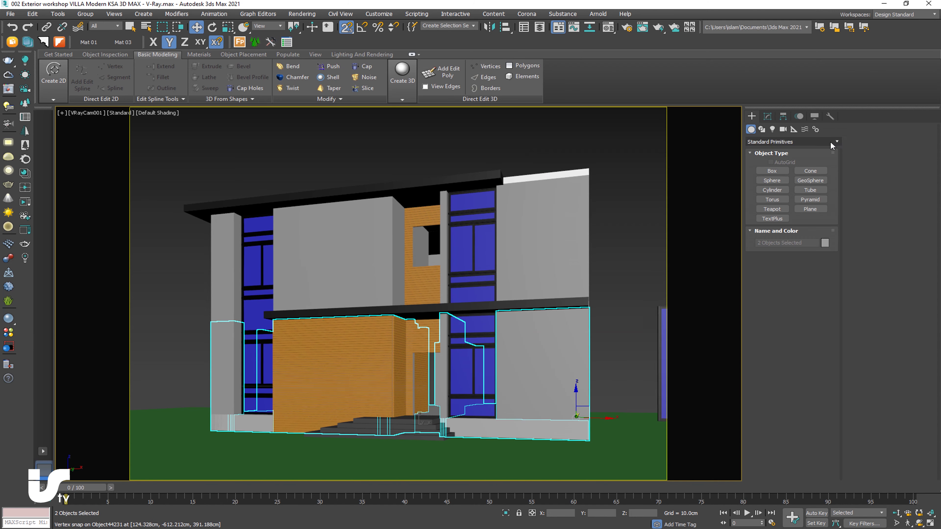
left_click(825, 243)
left_click(681, 273)
left_click(630, 267)
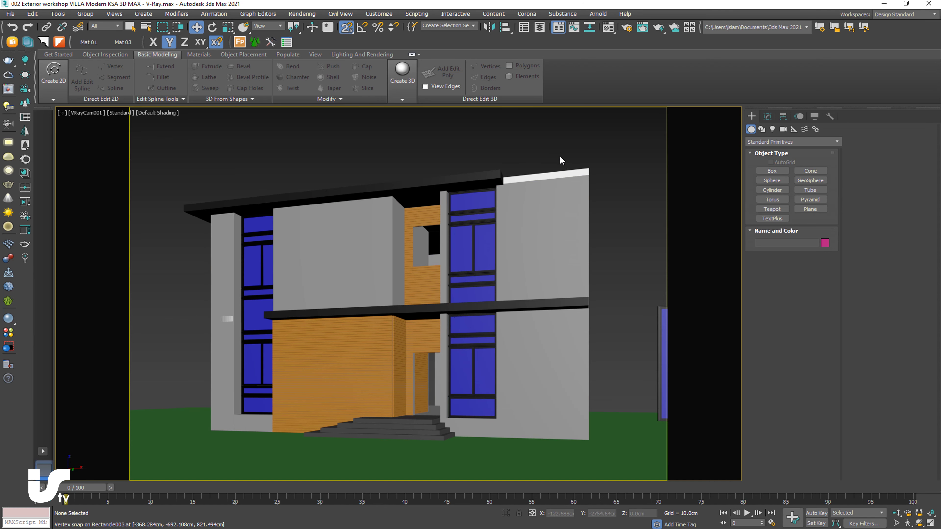
Enter a new Extrude amount for the roof outline Line010
left_click(570, 174)
left_click(768, 116)
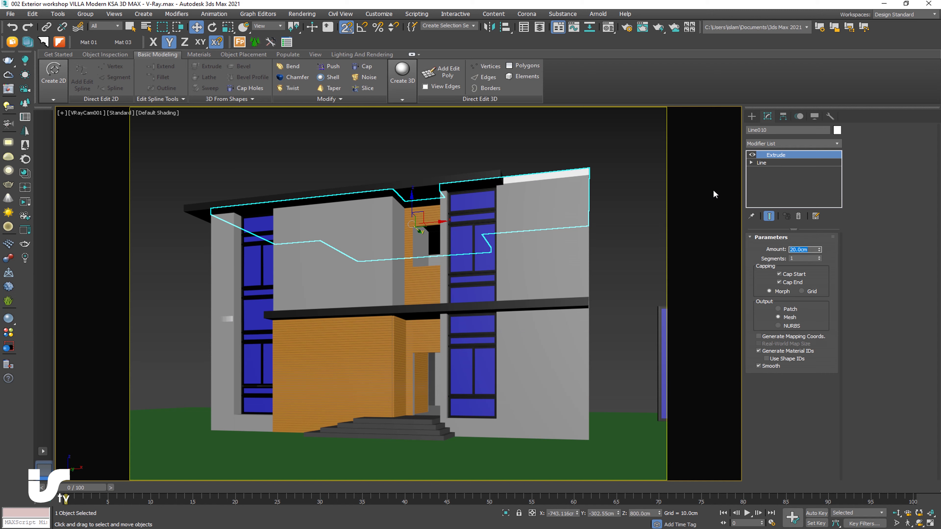
type("00")
key("Return")
left_click(617, 170)
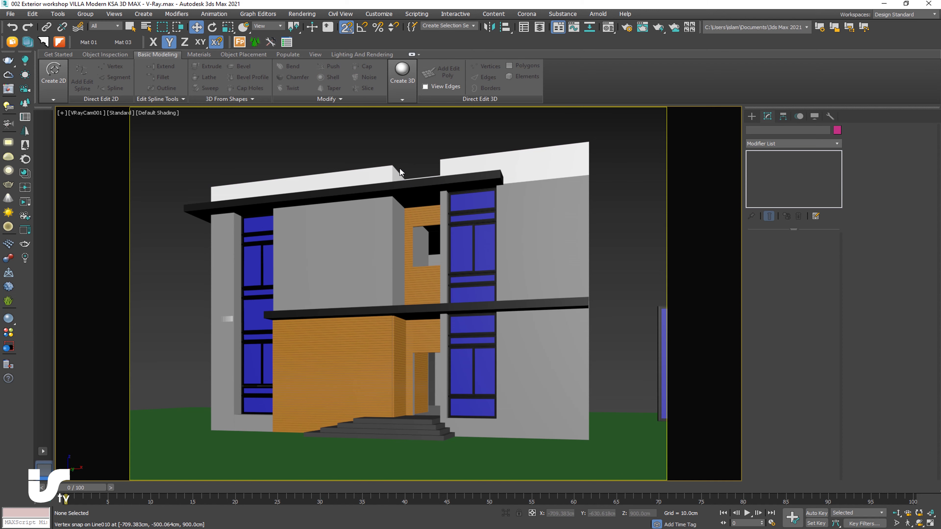
Revise the parapet's Extrude amount to 120 cm, then switch to the Top view
left_click(498, 158)
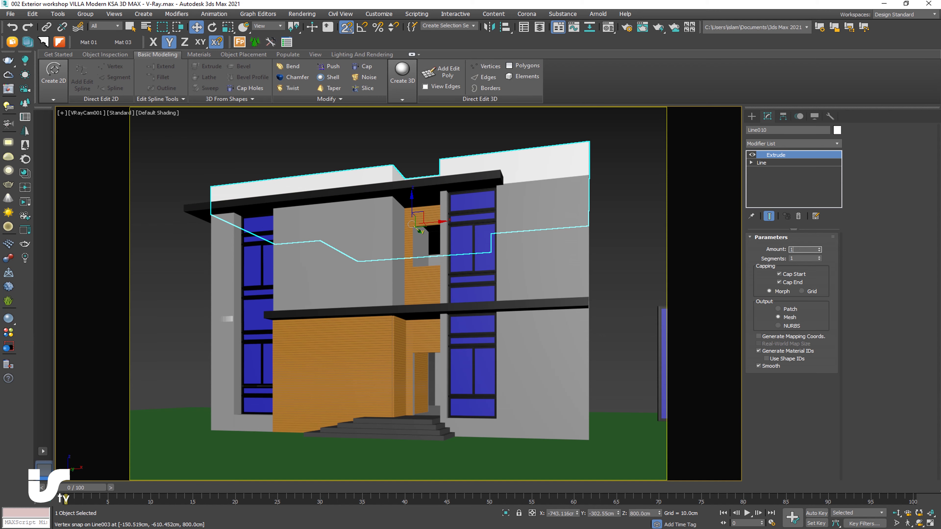
type("00")
key("Return")
left_click(615, 189)
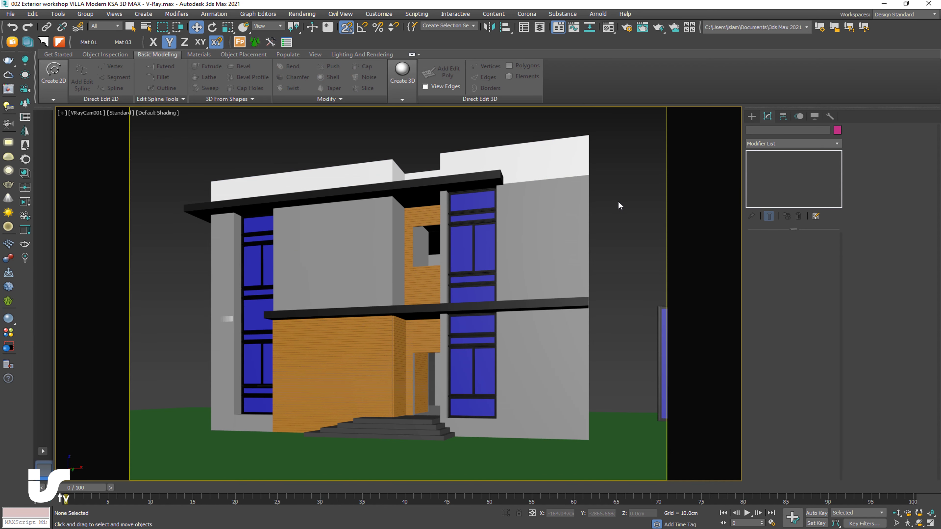
left_click(526, 163)
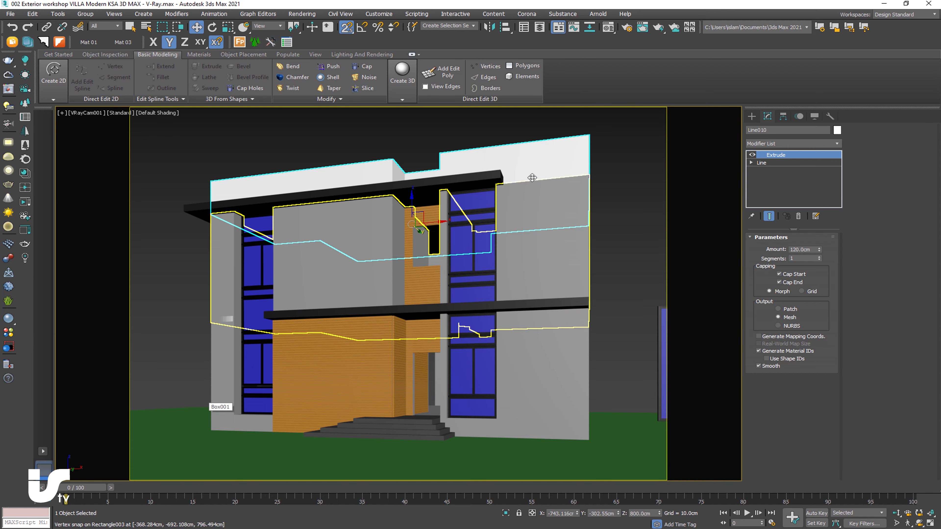
left_click(600, 195)
key("t")
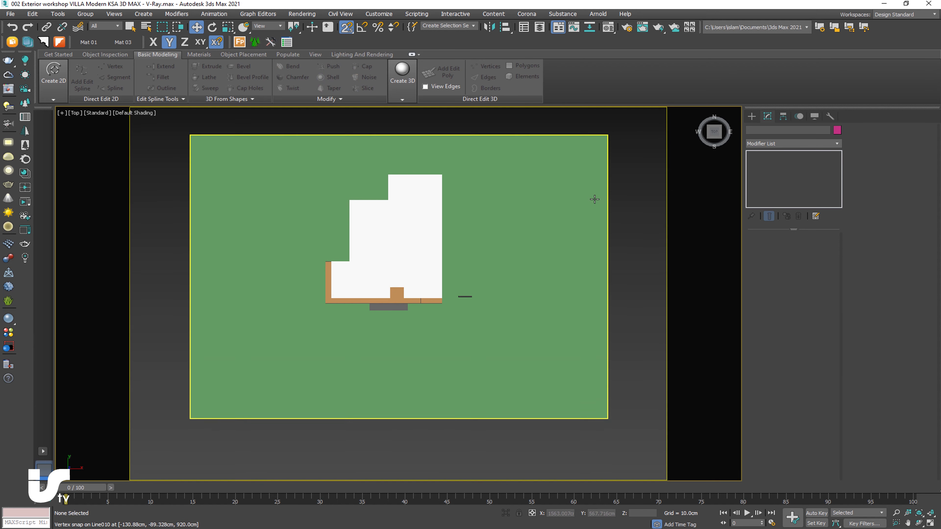
Switch to the Front view, delete the stray door copy and centre the facade
left_click(716, 143)
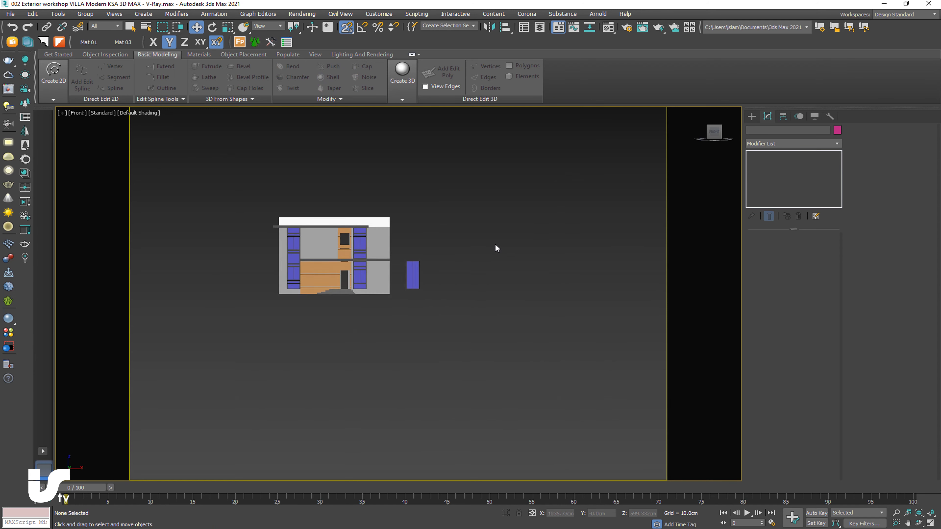
key("Delete")
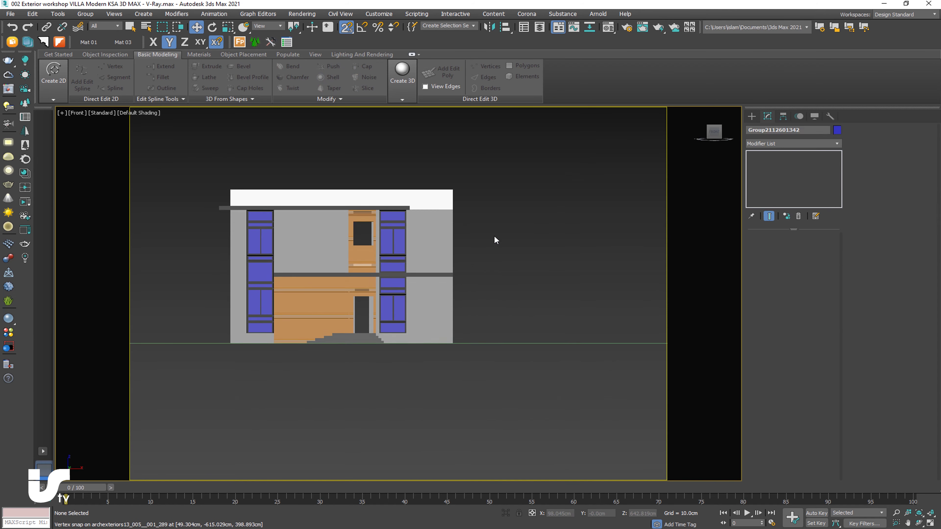
middle_click_drag(496, 237, 492, 246)
scroll(491, 245, "up", 4)
scroll(509, 230, "down", 3)
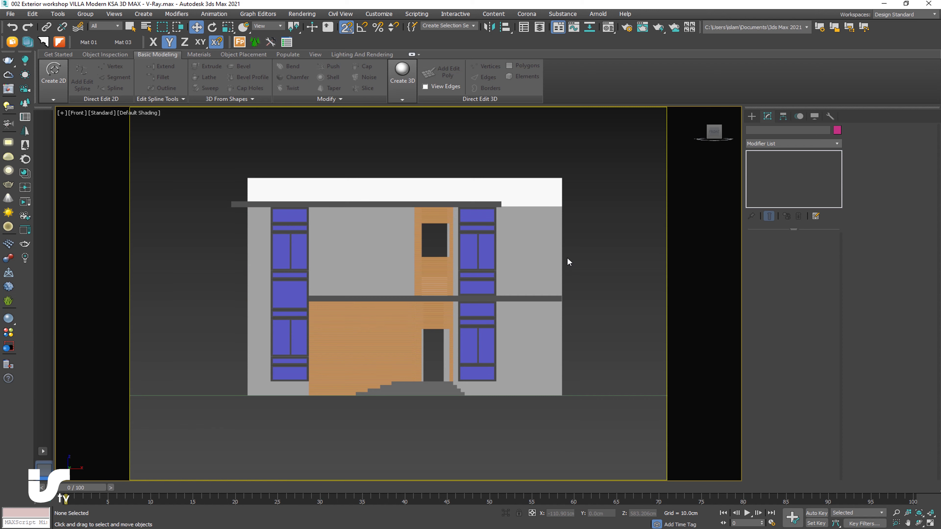
Start a Line spline at the building's bottom-right, top-right and top-left corners
left_click(752, 116)
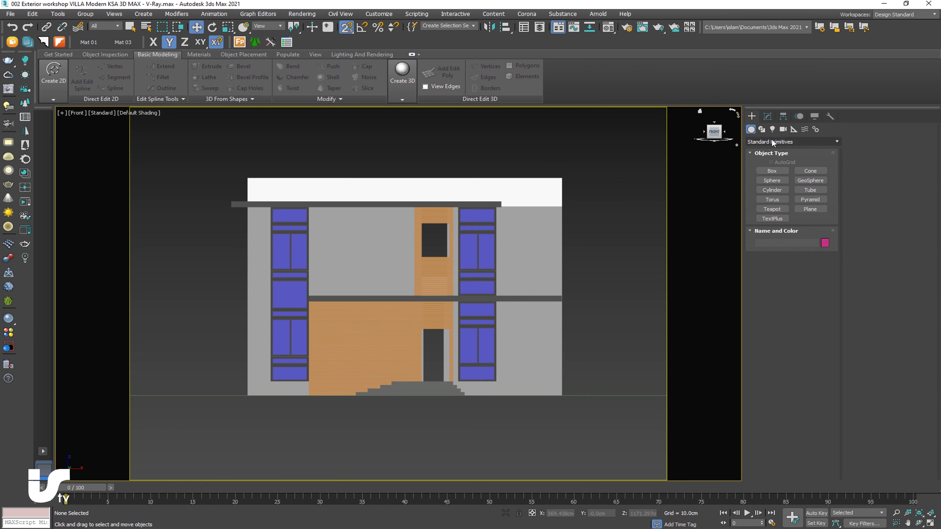
left_click(761, 129)
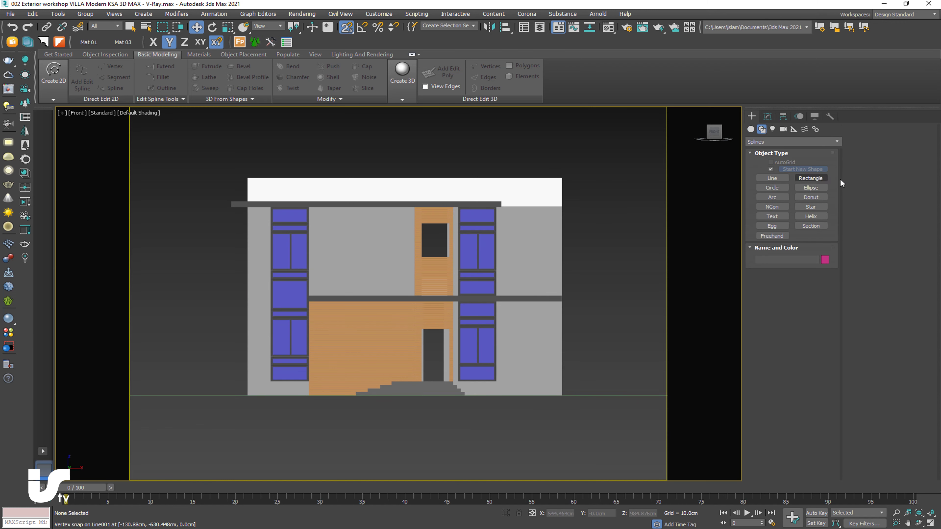
left_click(772, 178)
left_click(562, 395)
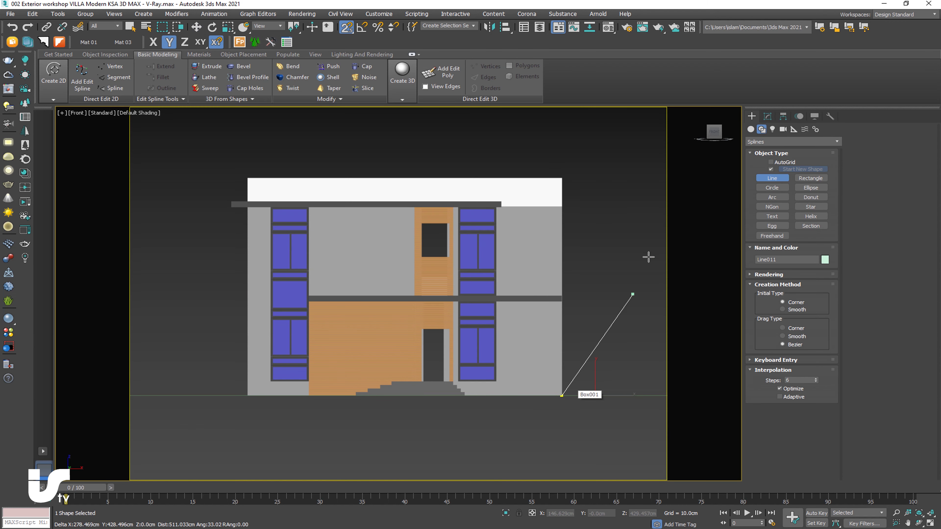
left_click(562, 178)
left_click(242, 174)
Continue via the roof slab corners and ground-line corner, close the spline and extrude it
scroll(247, 205, "up", 3)
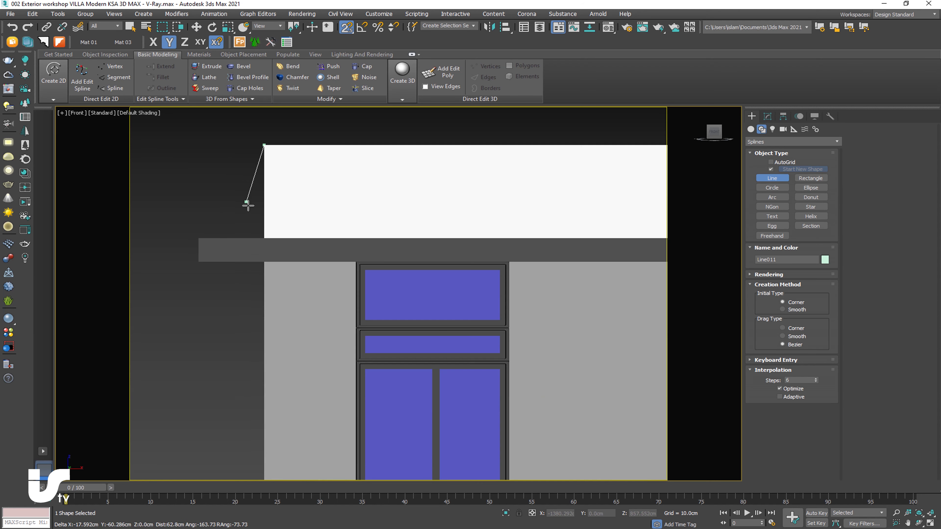
left_click(192, 237)
scroll(235, 219, "down", 4)
mouse_move(505, 225)
middle_mouse_down()
mouse_move(392, 212)
mouse_move(442, 55)
middle_mouse_up()
left_click(405, 211)
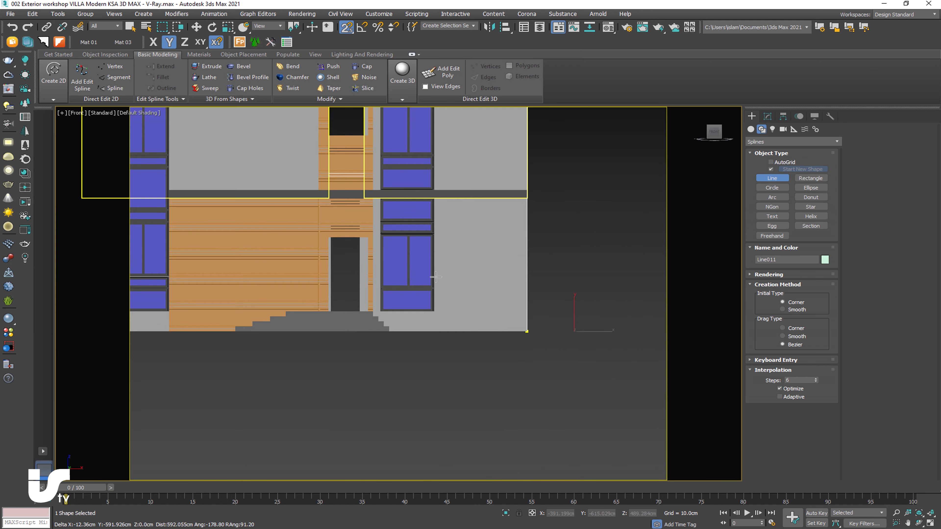
left_click(524, 332)
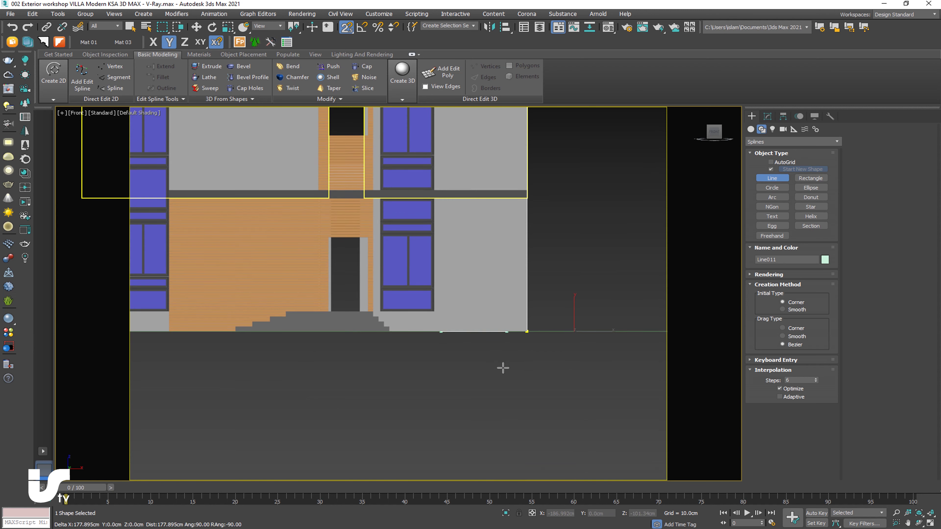
left_click(527, 331)
left_click(453, 276)
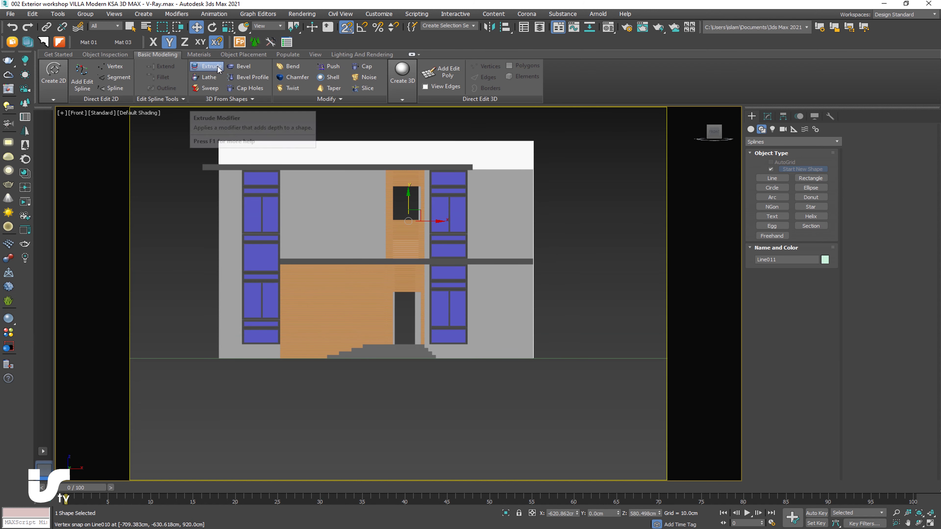
left_click(210, 66)
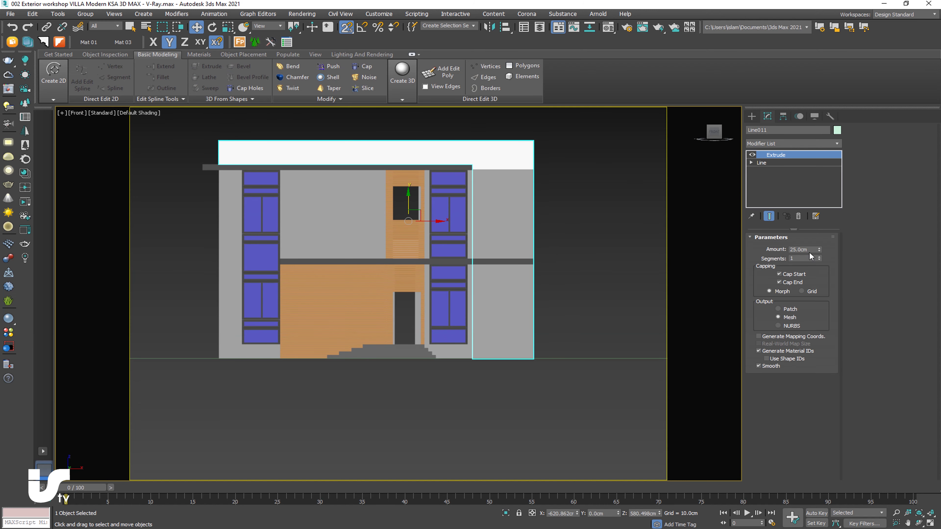
Turn off snaps, move Line011 onto the front roof edge and set its extrusion to 36 cm
middle_click_drag(653, 273, 500, 207, "alt")
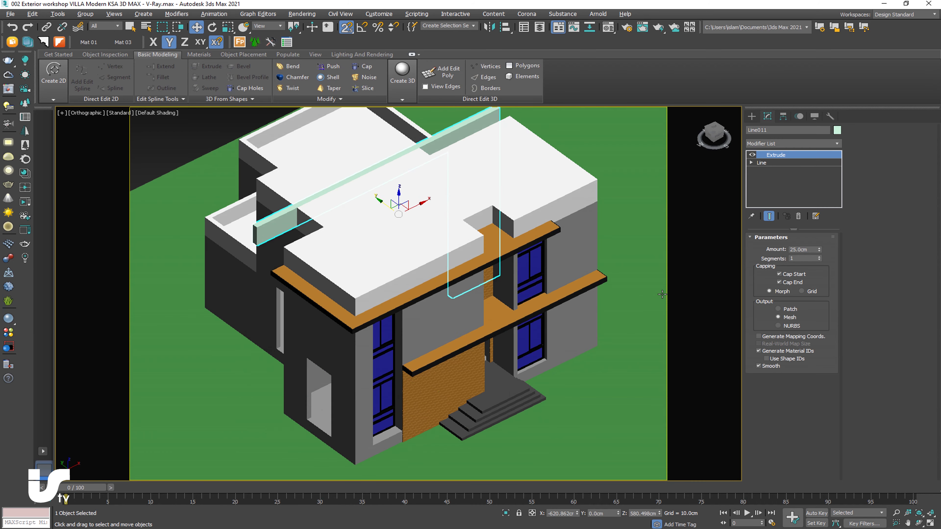
left_click(349, 29)
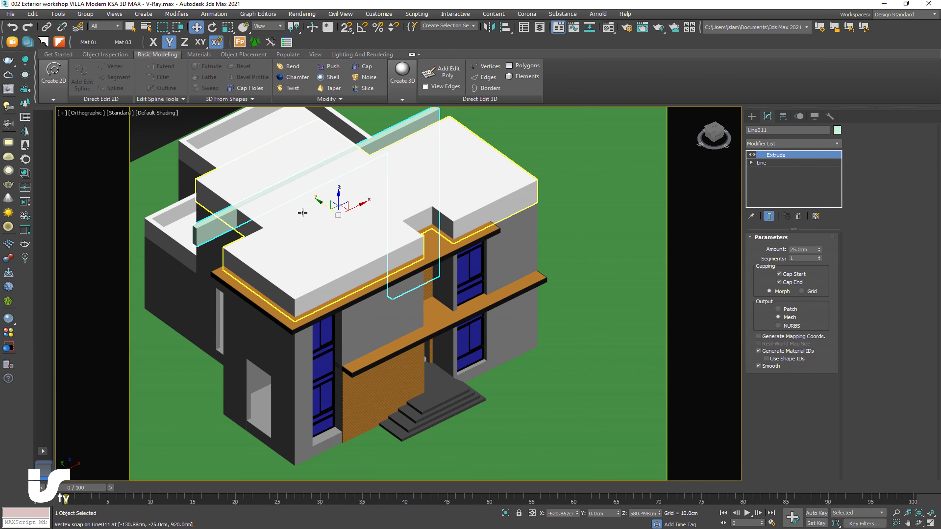
left_click_drag(322, 204, 414, 274)
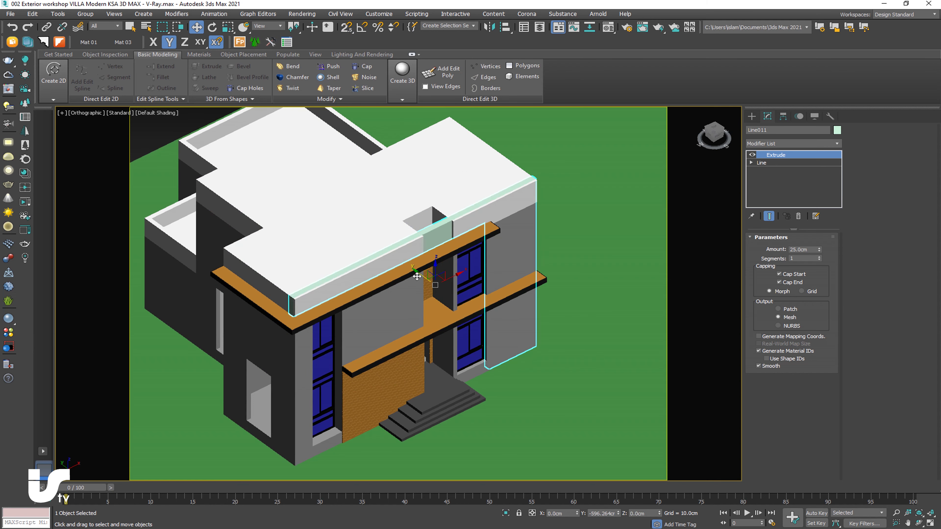
left_click_drag(414, 274, 415, 278)
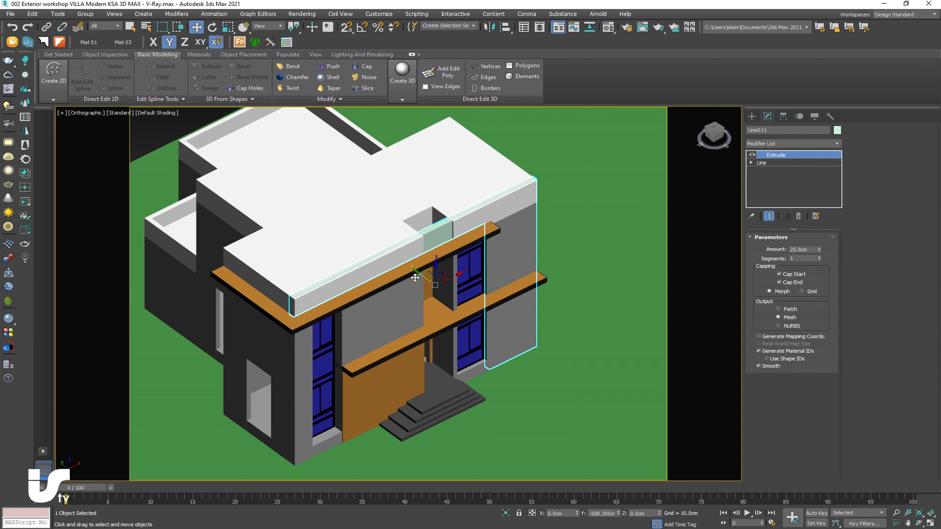
scroll(415, 225, "up", 3)
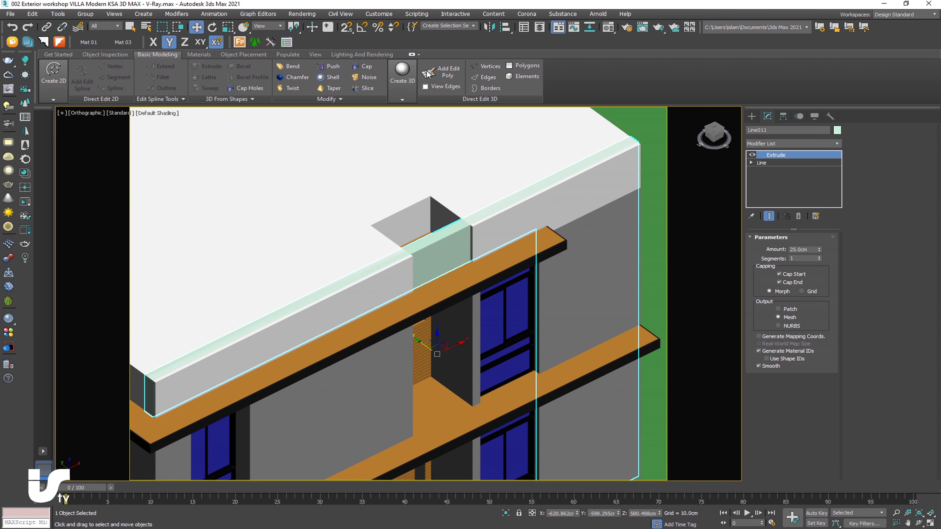
left_click_drag(819, 252, 820, 240)
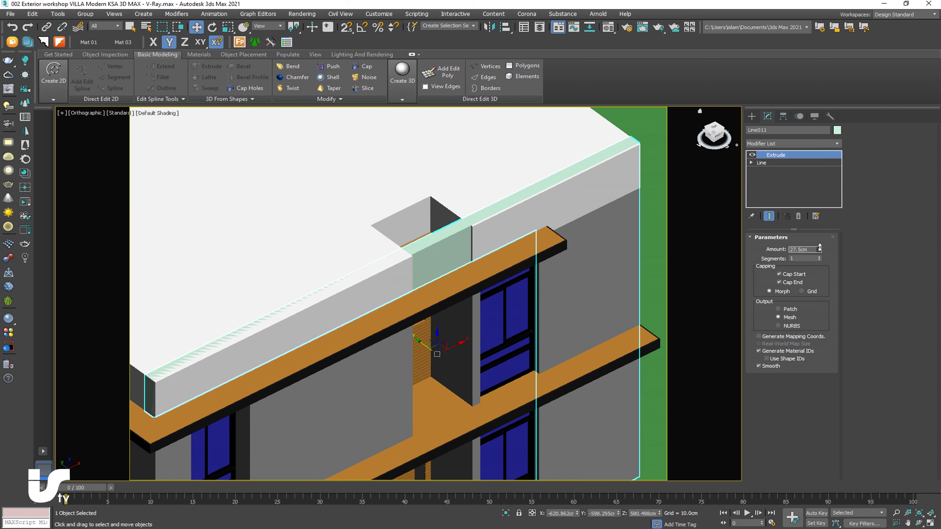
left_click_drag(821, 241, 821, 240)
scroll(640, 275, "down", 5)
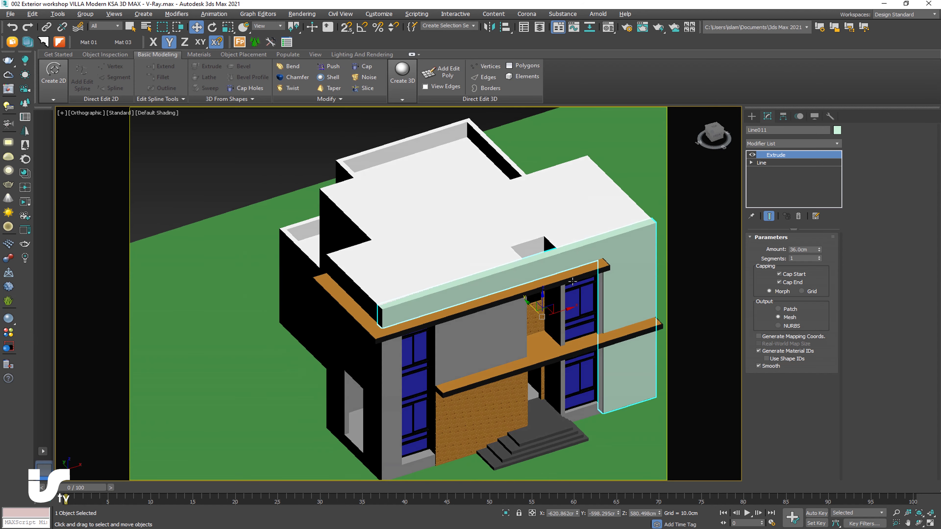
scroll(641, 276, "down", 1)
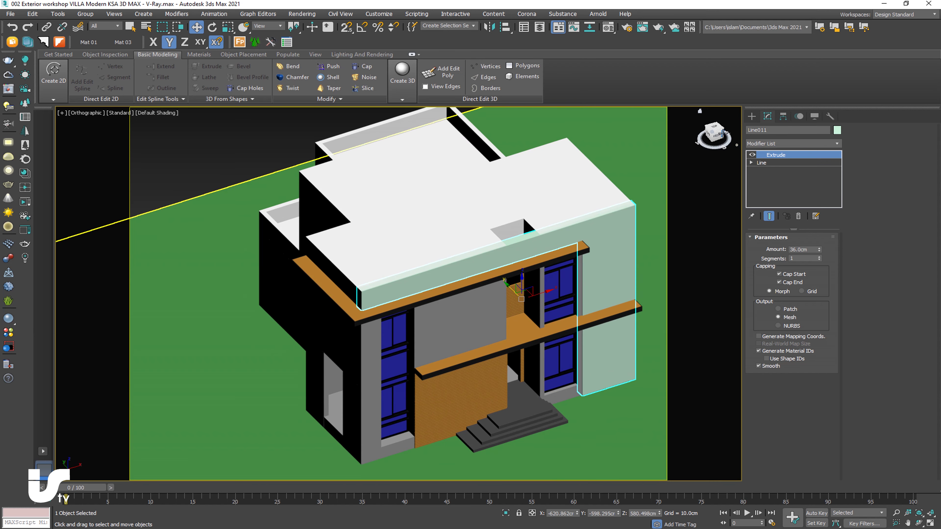
key("f")
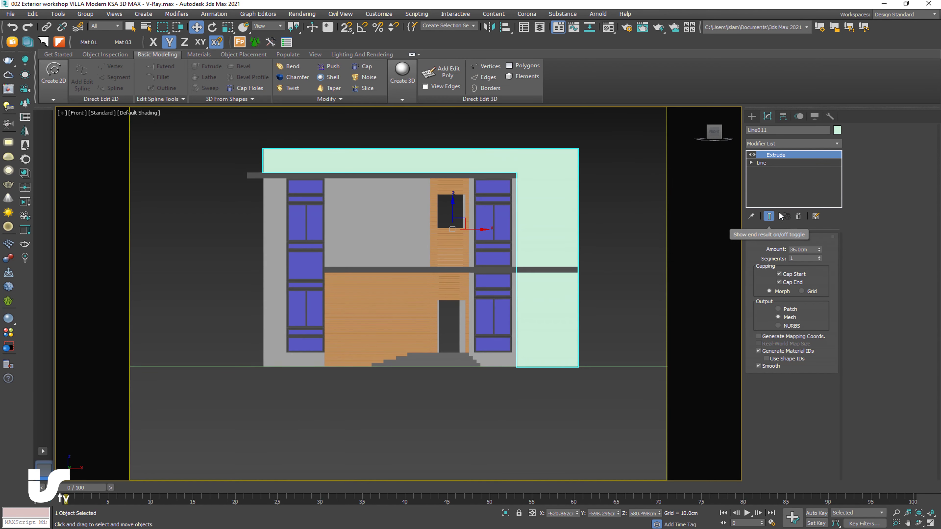
Set Line011's object colour to white after briefly trying grey
left_click(837, 130)
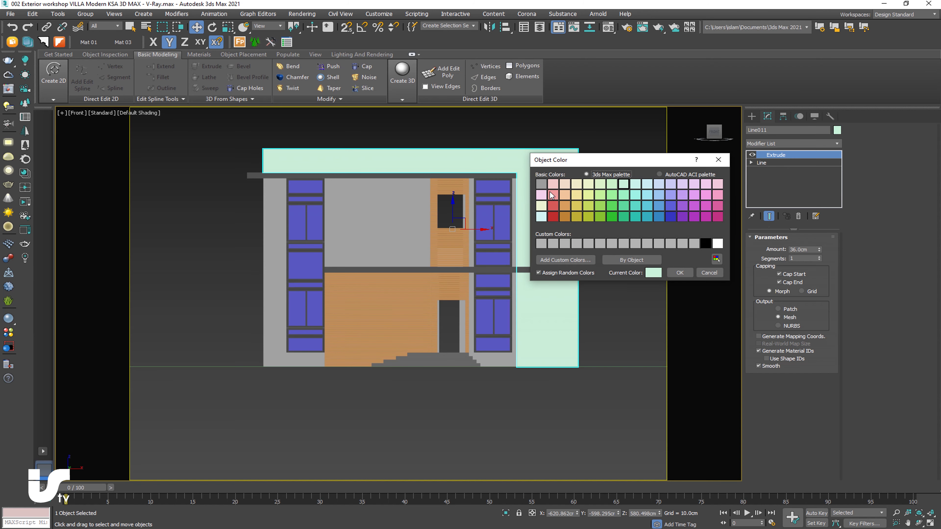
left_click(680, 274)
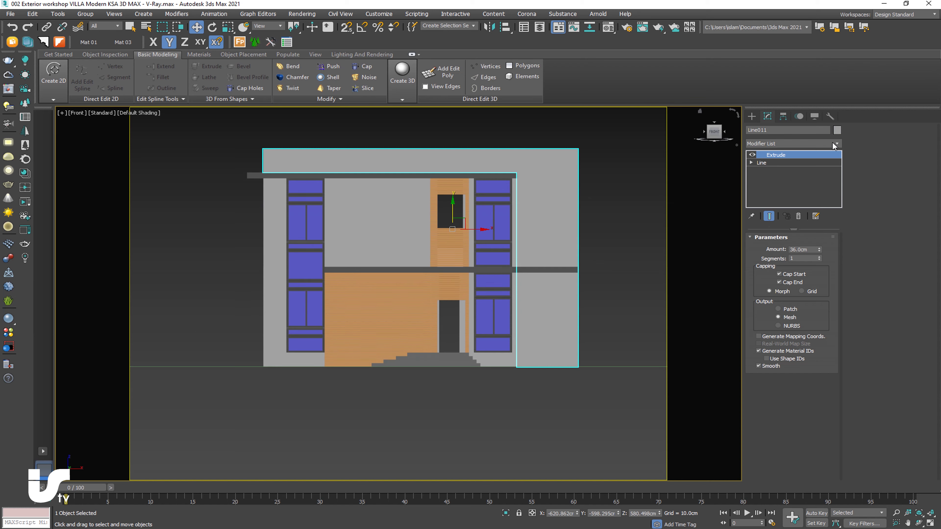
left_click(838, 130)
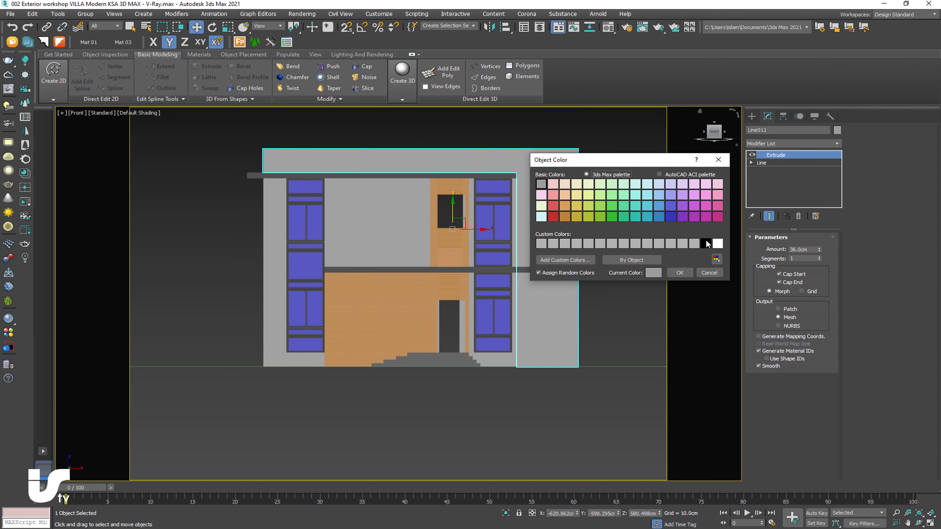
left_click(680, 273)
middle_click_drag(636, 230, 644, 233)
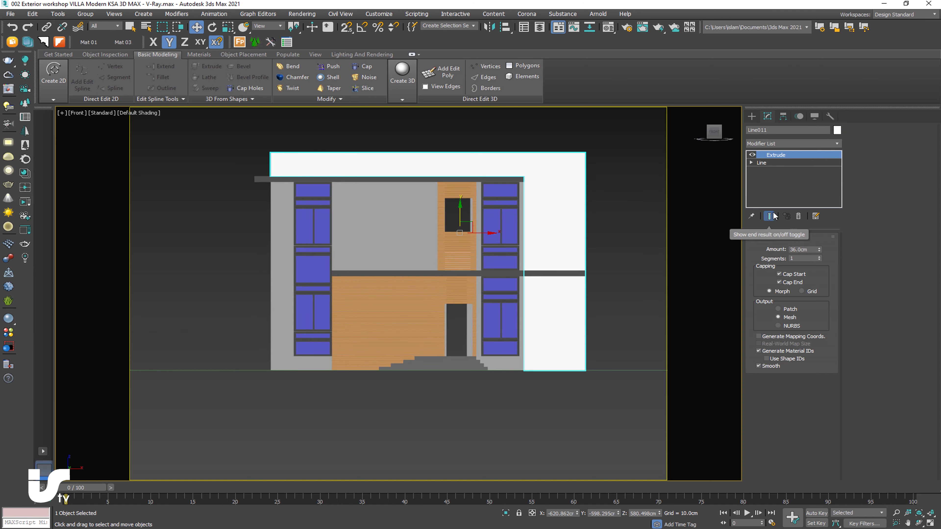
left_click(763, 178)
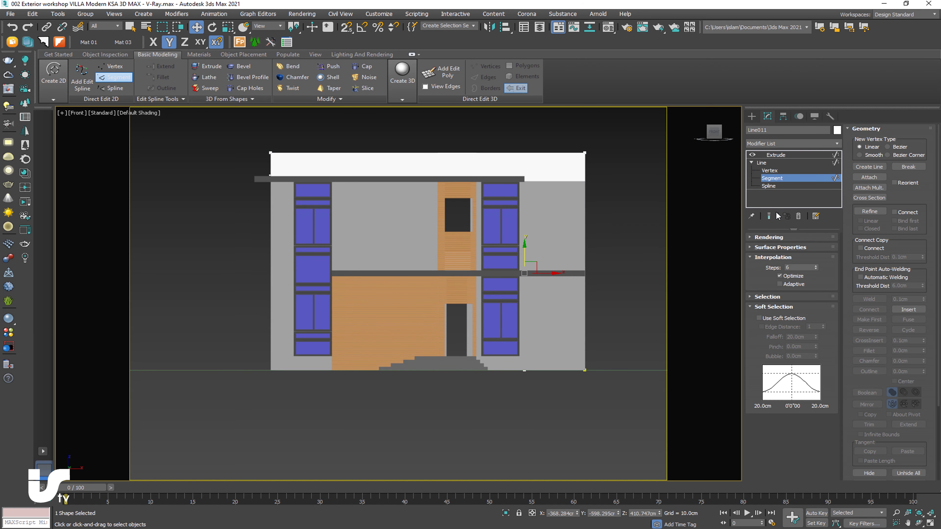
Move the panel's inner vertical segment about 22 cm left to meet the right window column
left_click(768, 217)
scroll(549, 264, "up", 3)
scroll(549, 263, "up", 2)
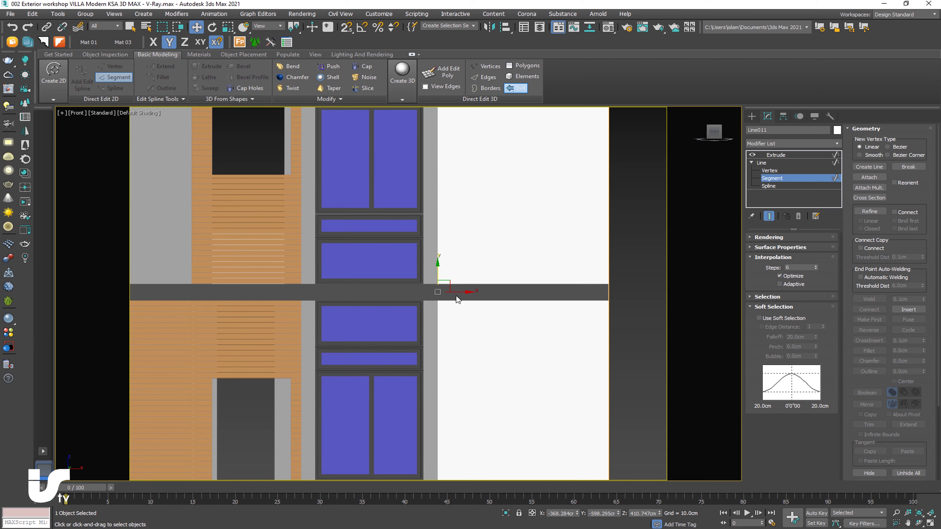
left_click_drag(457, 294, 441, 293)
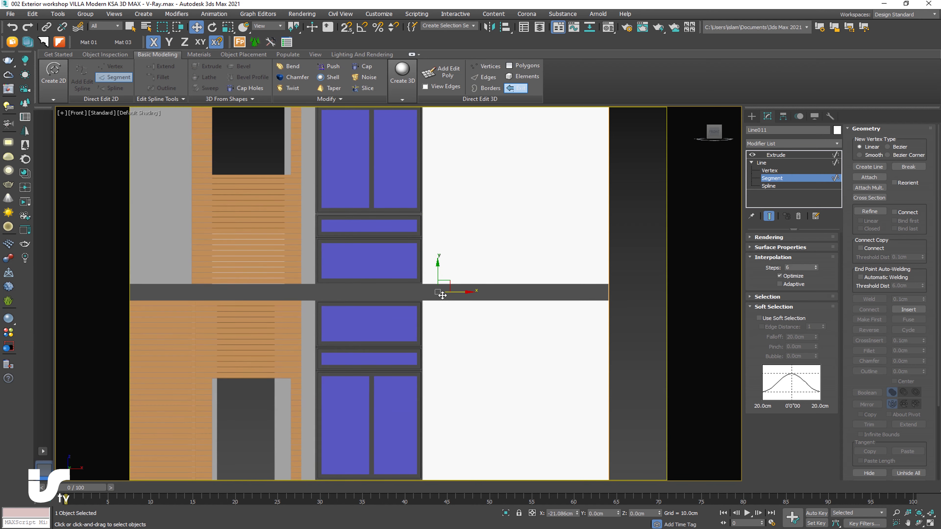
scroll(454, 302, "down", 3)
middle_click_drag(449, 258, 581, 264)
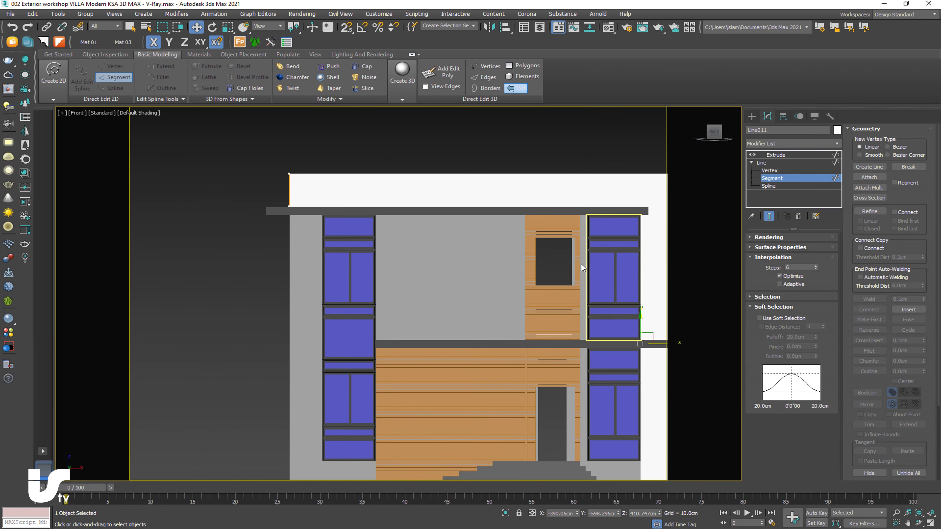
middle_click_drag(313, 204, 375, 231, "alt")
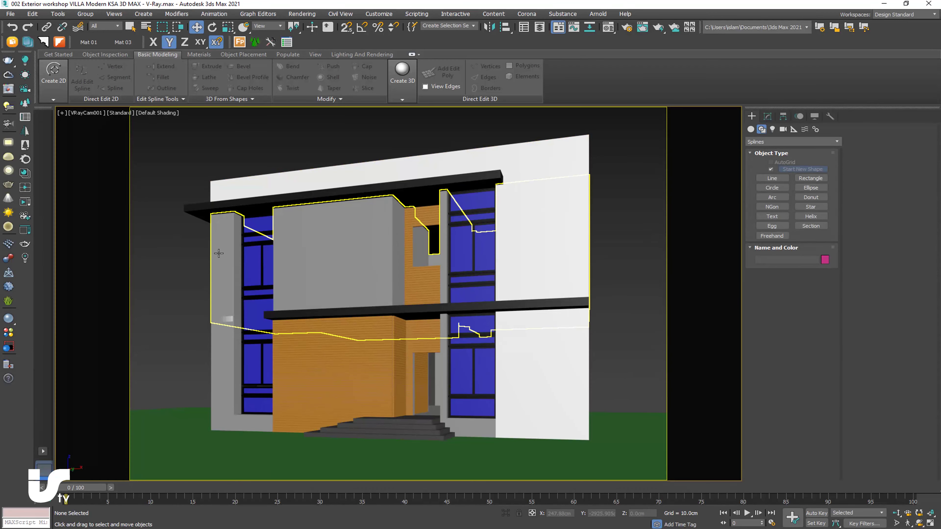
left_click(219, 253)
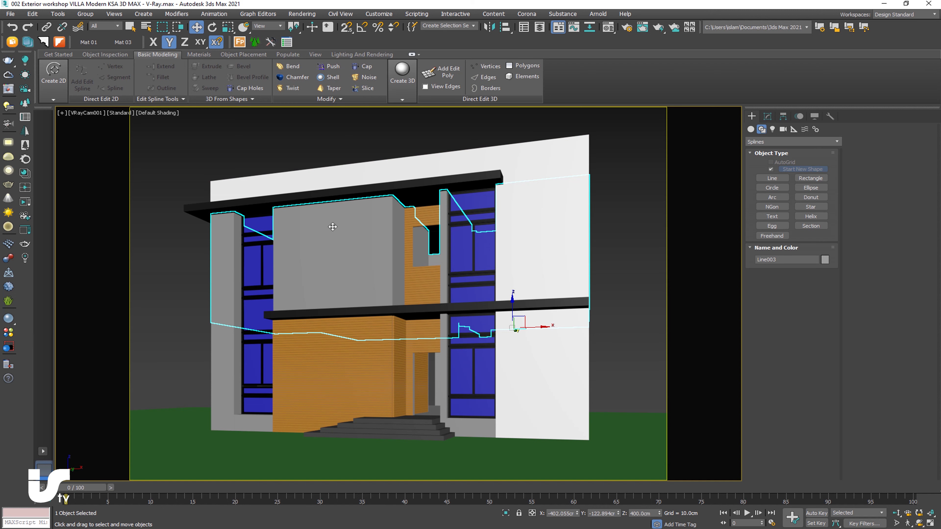
Inspect the villa's Top view in wireframe, then restore shaded display
key("t")
middle_click_drag(267, 203, 684, 227)
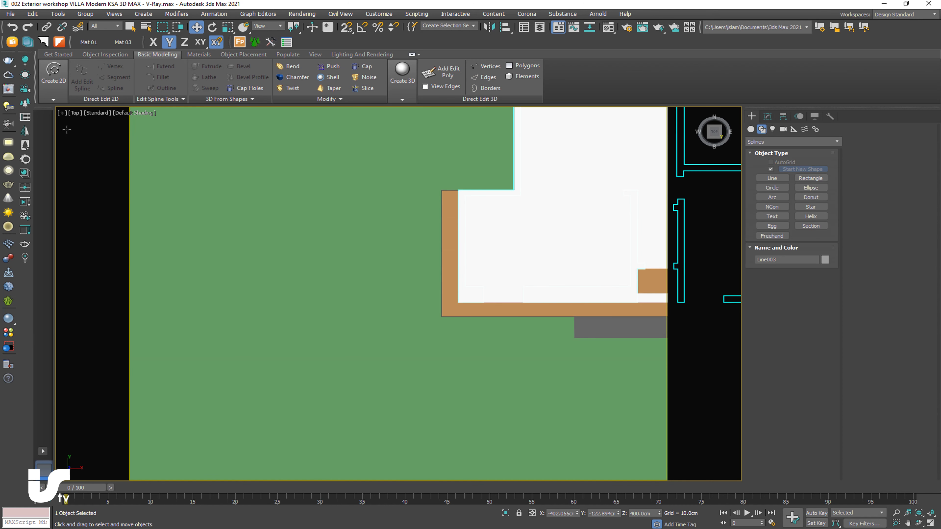
left_click(136, 118)
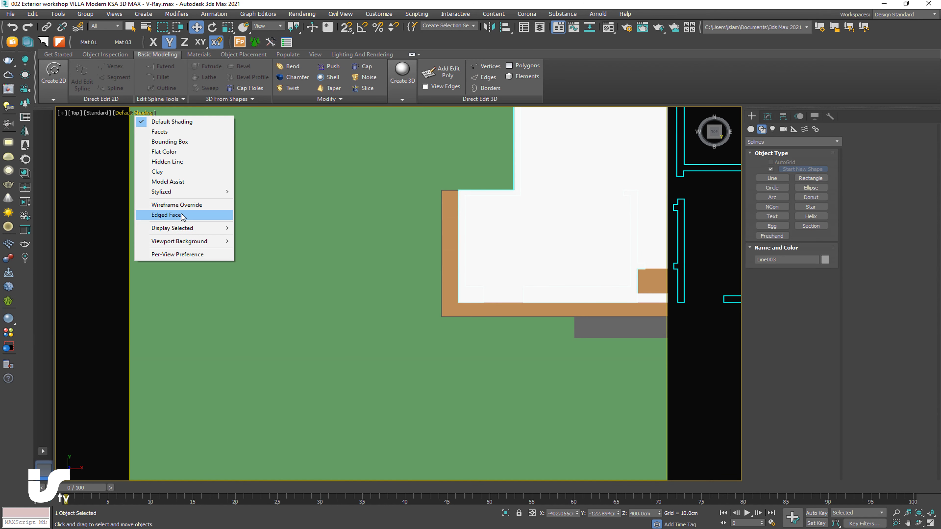
left_click(178, 204)
scroll(482, 287, "up", 5)
scroll(504, 274, "up", 3)
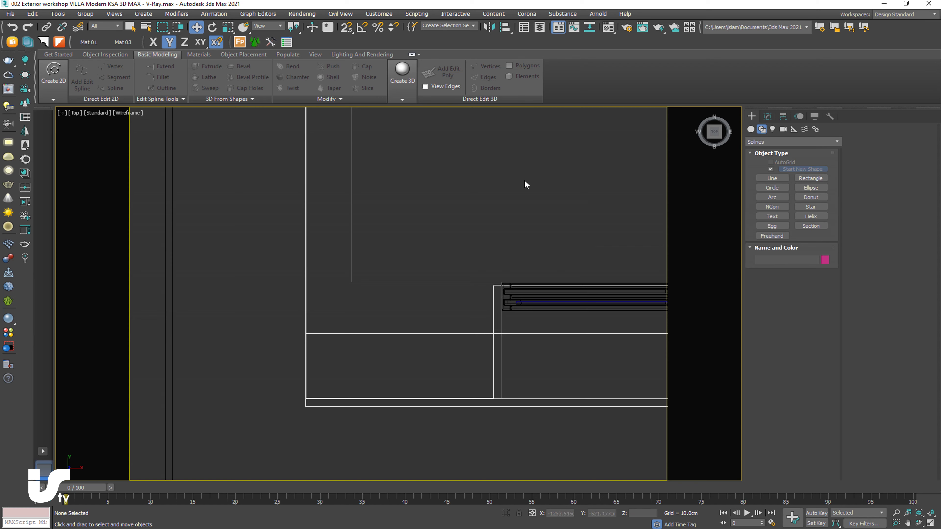
scroll(596, 173, "down", 3)
left_click(137, 117)
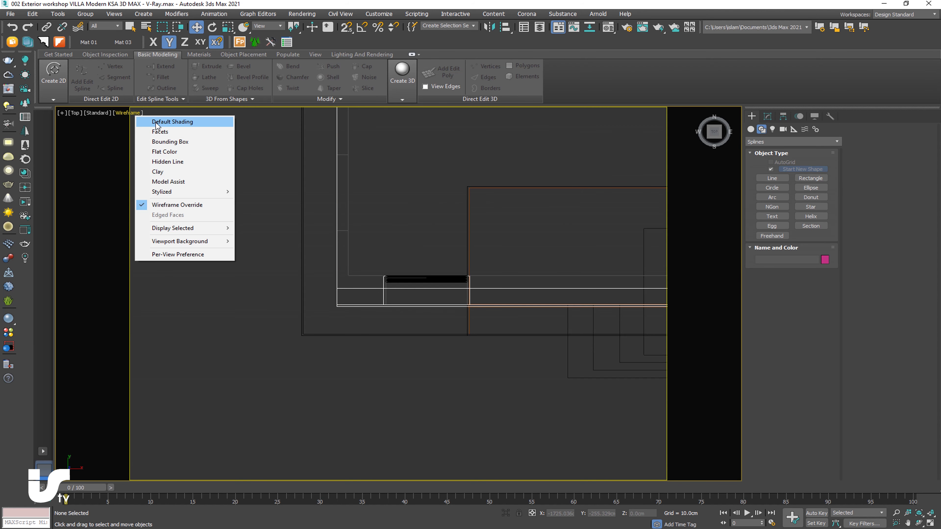
mouse_move(447, 208)
middle_mouse_down("alt")
mouse_move(477, 276)
mouse_move(529, 299)
middle_mouse_up("alt")
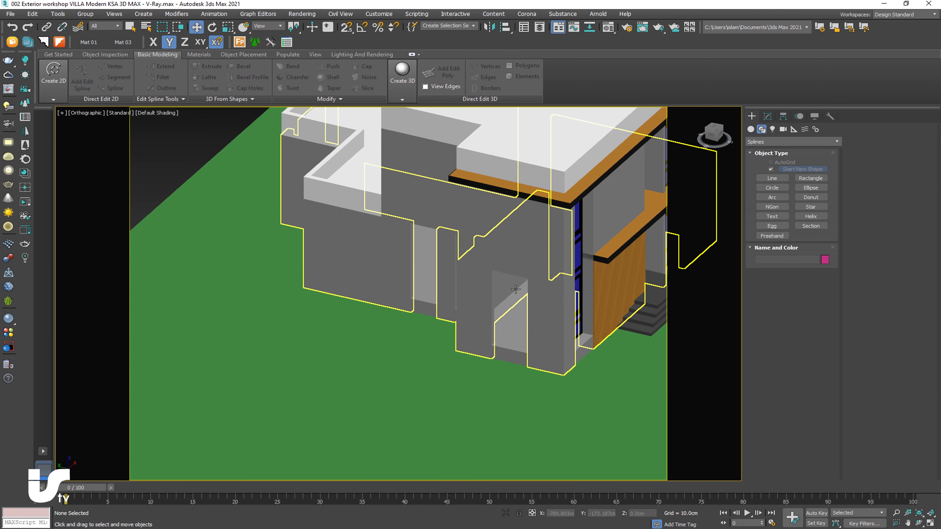
Orbit around the villa from several angles, then switch to the Left view
mouse_move(515, 301)
middle_mouse_down("alt")
mouse_move(559, 300)
mouse_move(533, 288)
middle_mouse_up("alt")
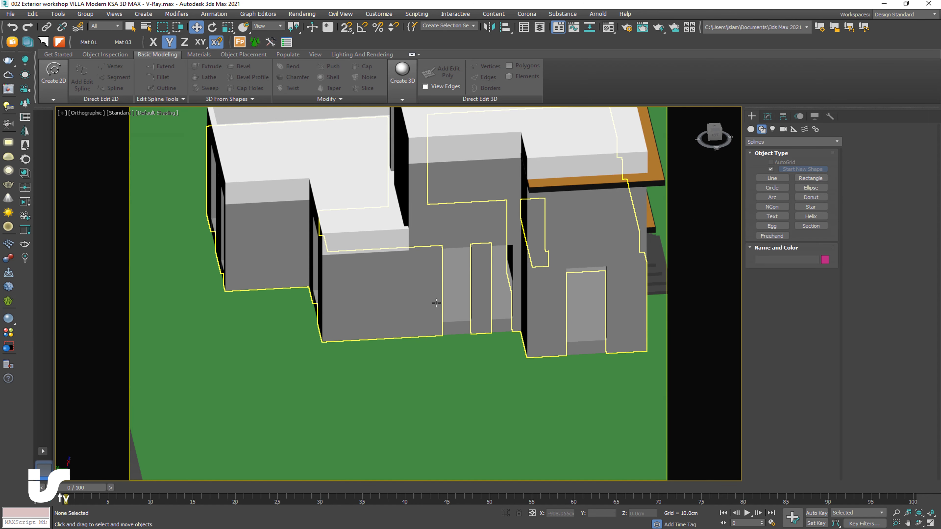
mouse_move(393, 319)
middle_mouse_down("alt")
mouse_move(493, 325)
mouse_move(500, 336)
mouse_move(424, 315)
mouse_move(439, 297)
middle_mouse_up("alt")
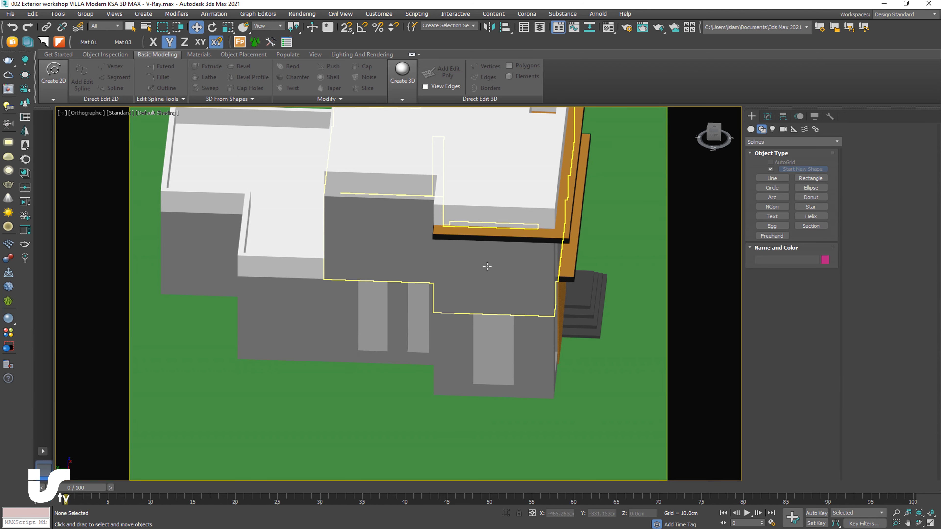
mouse_move(482, 275)
middle_mouse_down("alt")
mouse_move(464, 235)
mouse_move(487, 172)
middle_mouse_up("alt")
scroll(356, 228, "up", 3)
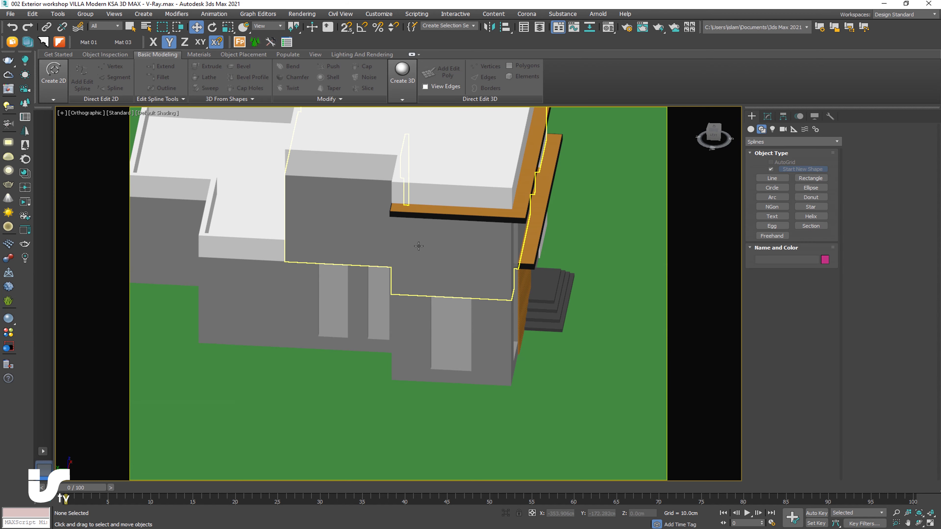
scroll(405, 247, "down", 5)
mouse_move(405, 247)
middle_mouse_down("alt")
mouse_move(455, 272)
mouse_move(519, 236)
middle_mouse_up("alt")
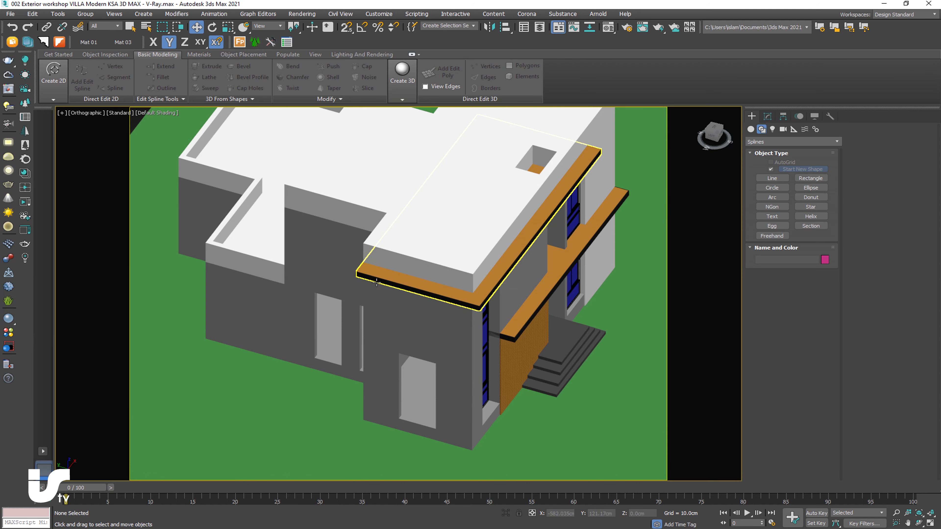
middle_click_drag(477, 275, 478, 289)
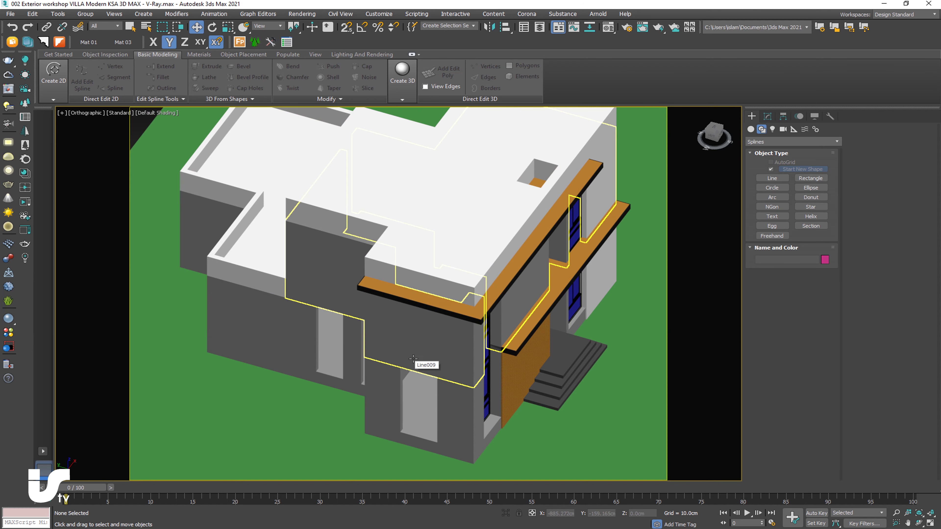
middle_click_drag(463, 330, 301, 262, "alt")
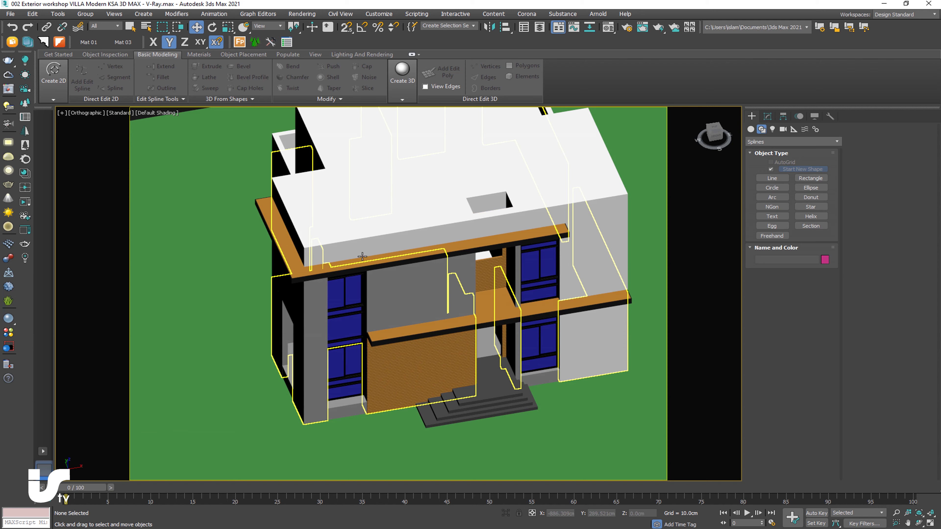
mouse_move(362, 257)
middle_mouse_down("alt")
mouse_move(474, 257)
mouse_move(519, 315)
middle_mouse_up("alt")
scroll(473, 258, "up", 4)
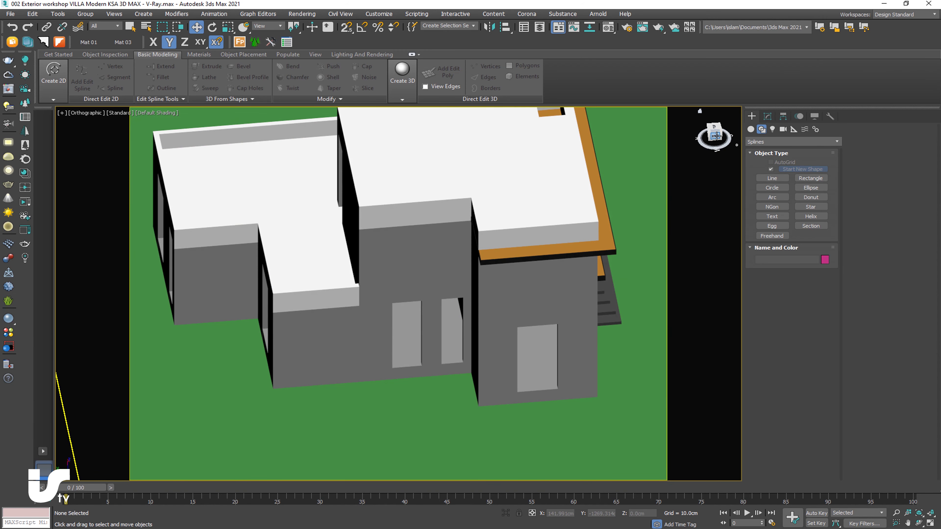
left_click(715, 136)
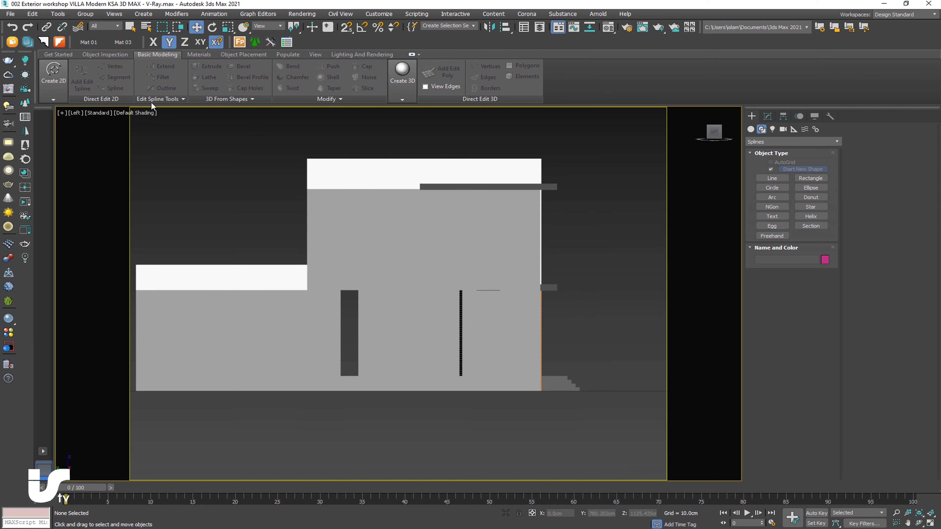
Turn on Edged Faces and draw a snapped rectangle across the tall wall section
left_click(147, 115)
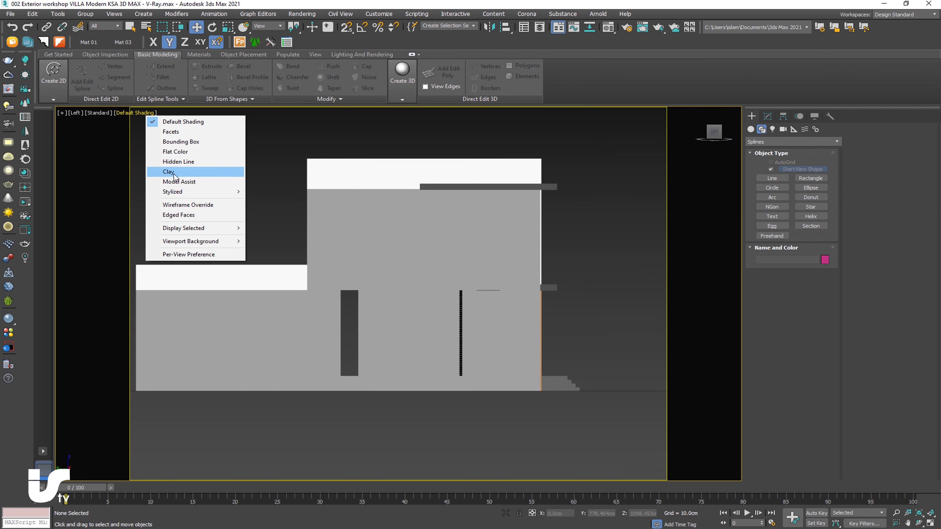
left_click(191, 216)
middle_click_drag(335, 212, 309, 223)
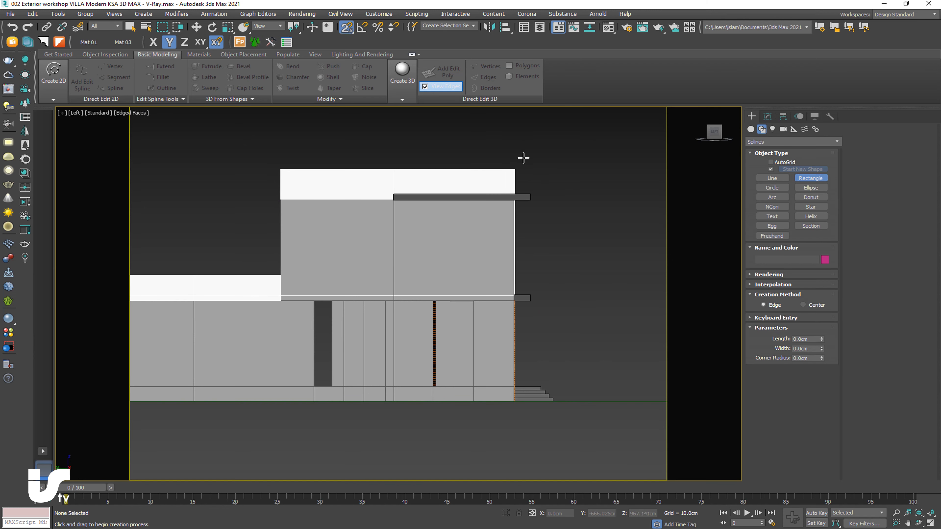
left_click_drag(519, 166, 392, 401)
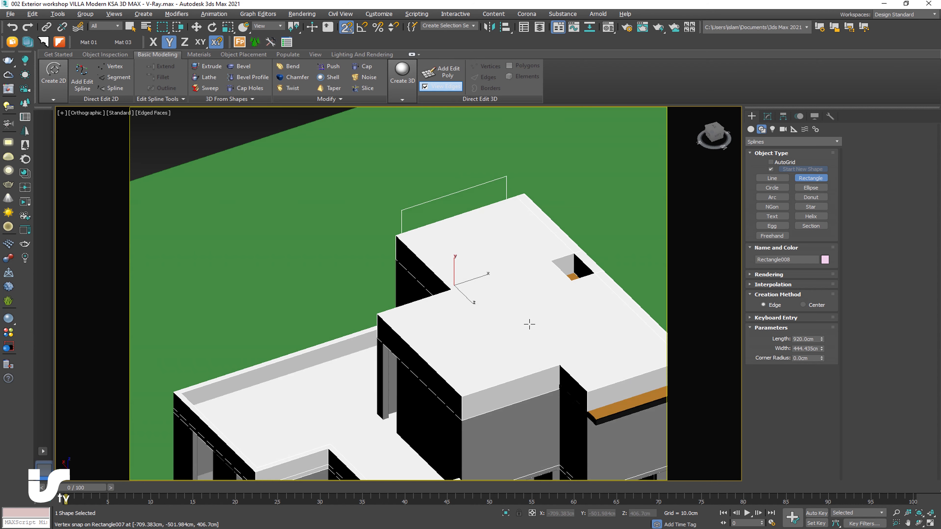
Extrude Rectangle008 25 cm as an editable spline, colour it white and place it on the lower-right facade
middle_click_drag(480, 299, 404, 200, "alt")
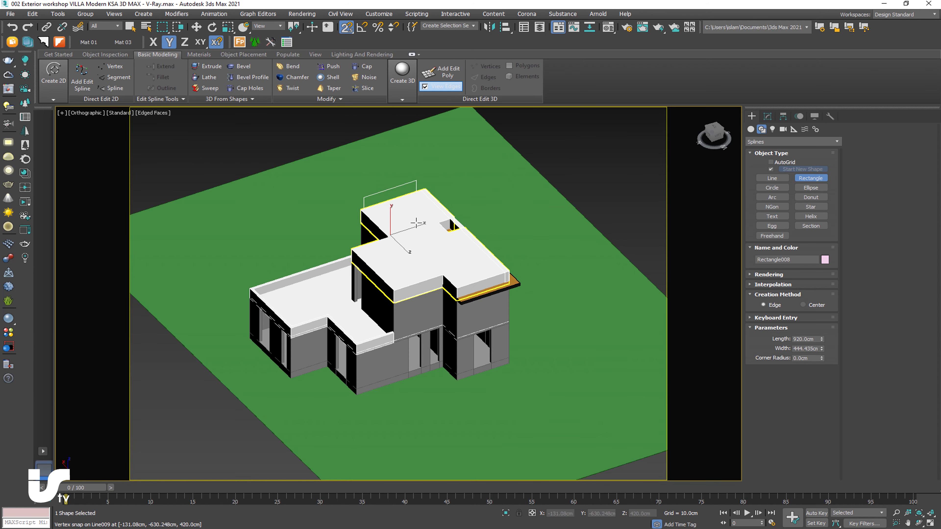
right_click(400, 194)
mouse_move(441, 282)
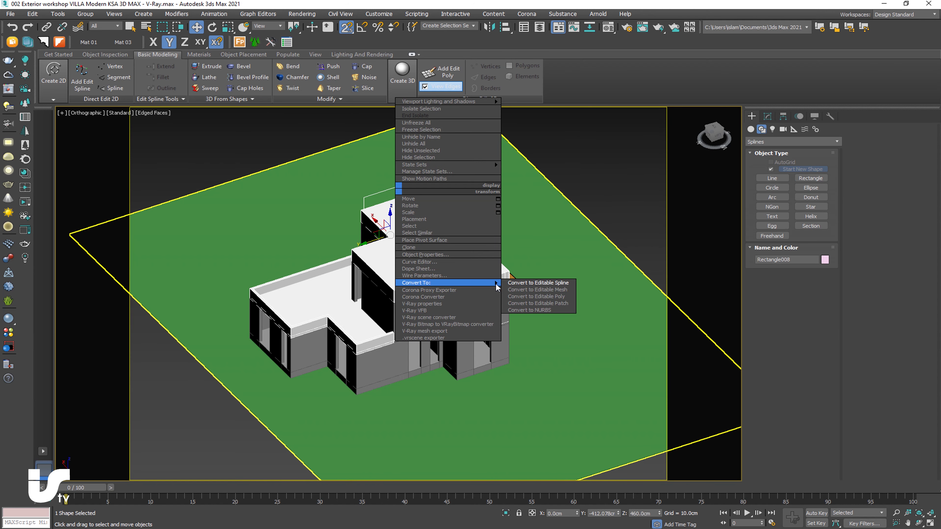
left_click(560, 283)
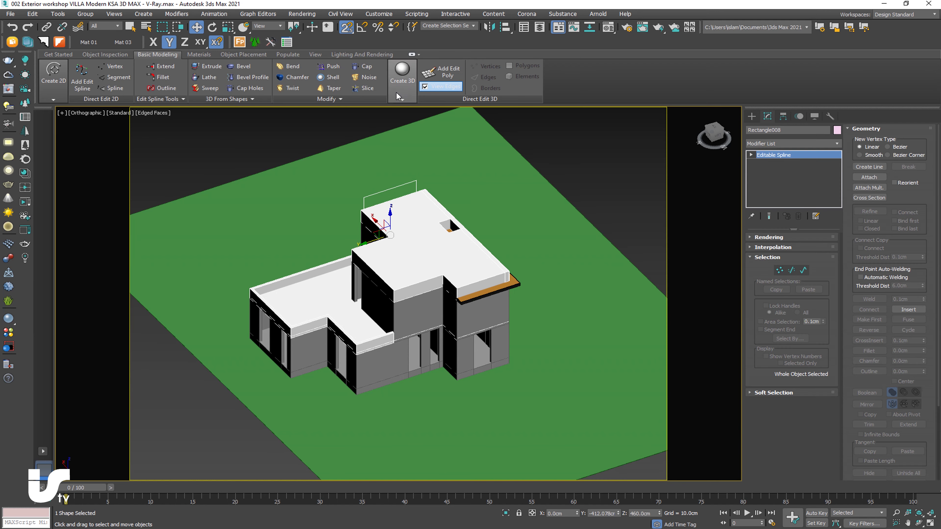
left_click(209, 66)
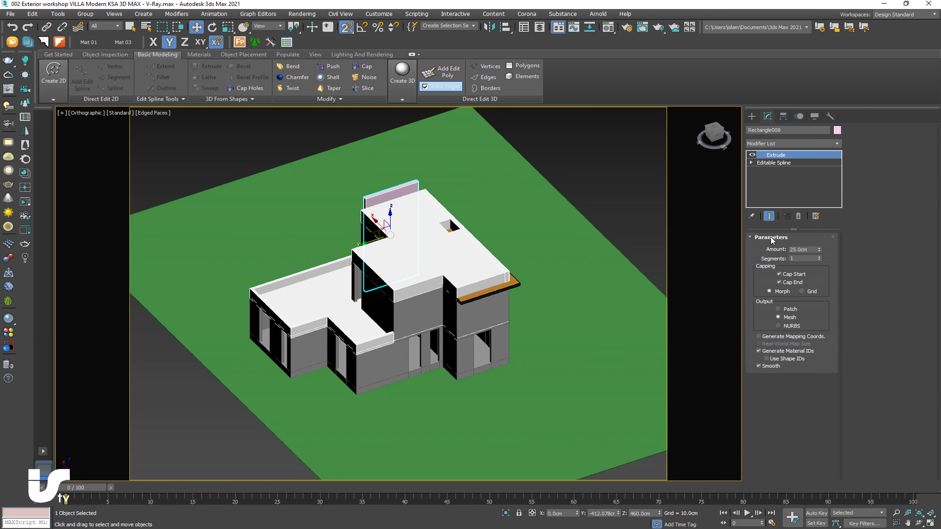
left_click(838, 131)
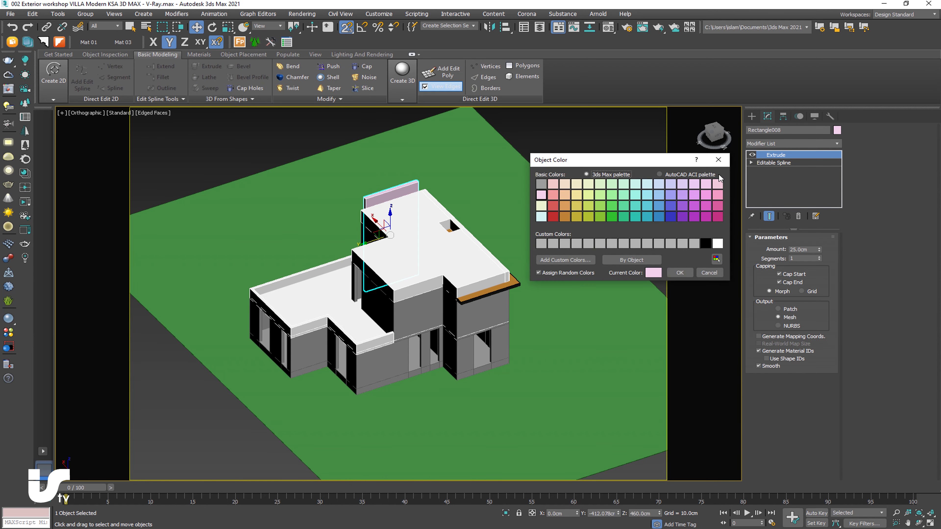
left_click(681, 273)
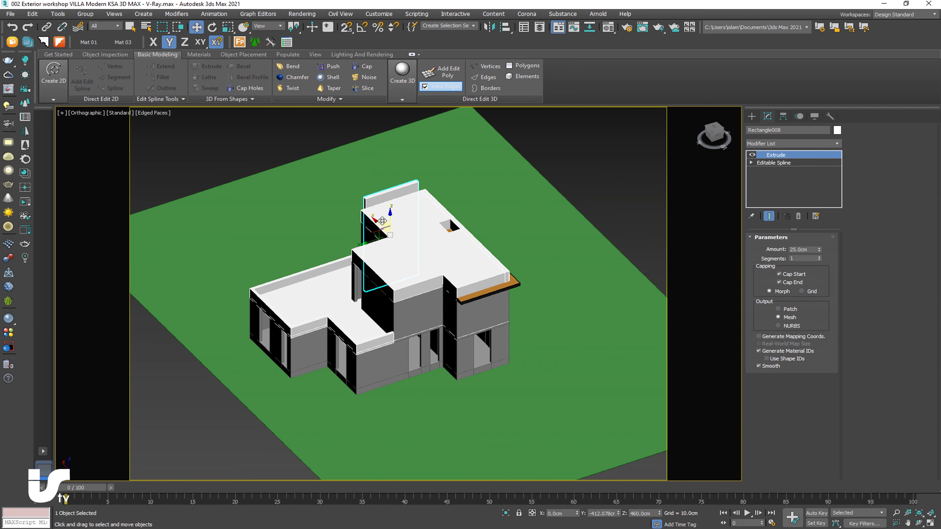
left_click_drag(383, 226, 464, 312)
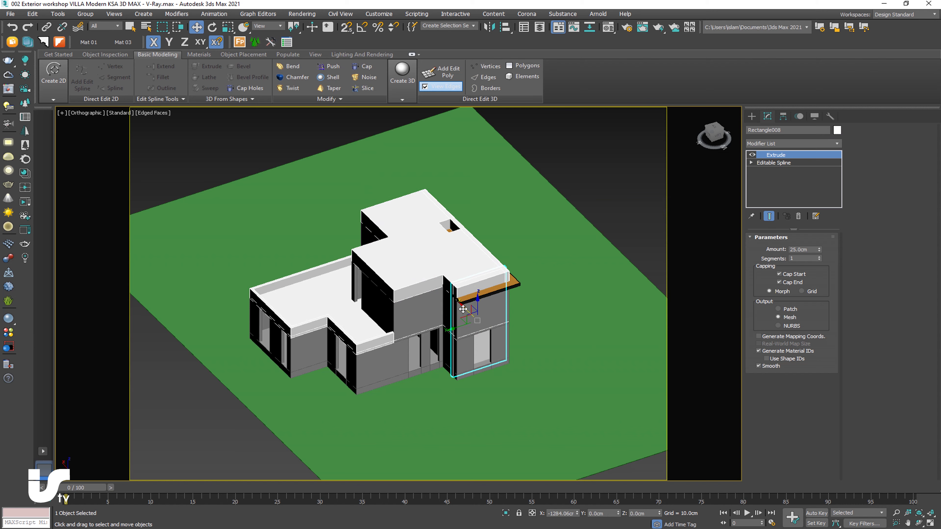
Nudge the white side wall panel slightly along X
scroll(479, 313, "up", 5)
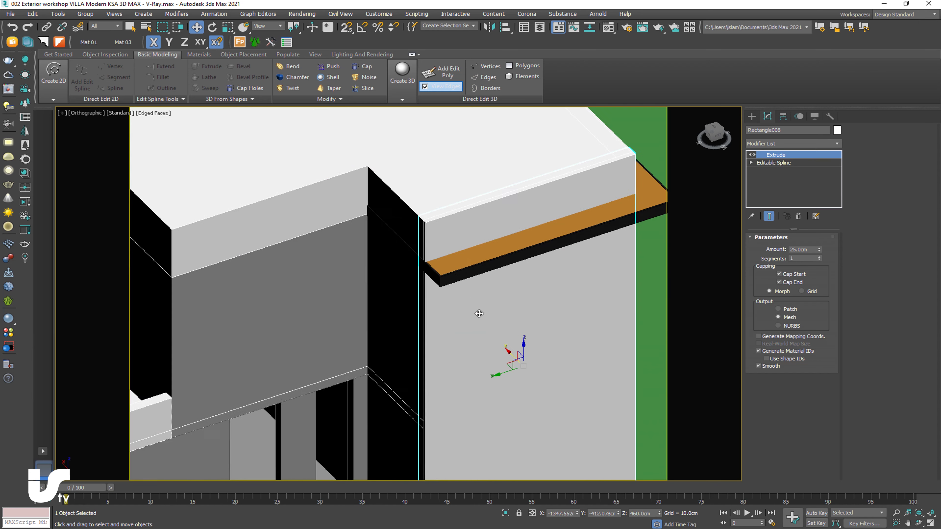
scroll(499, 318, "up", 2)
middle_click_drag(499, 318, 484, 297)
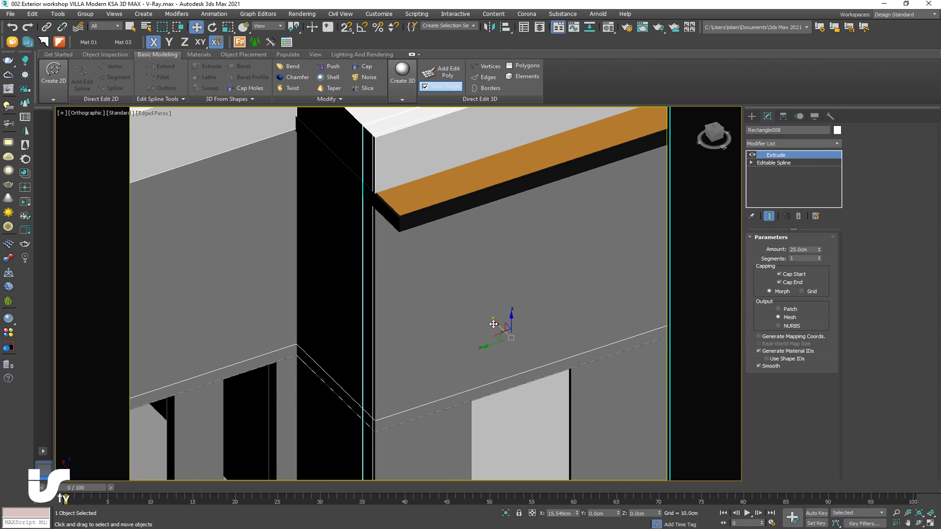
left_click_drag(494, 325, 495, 327)
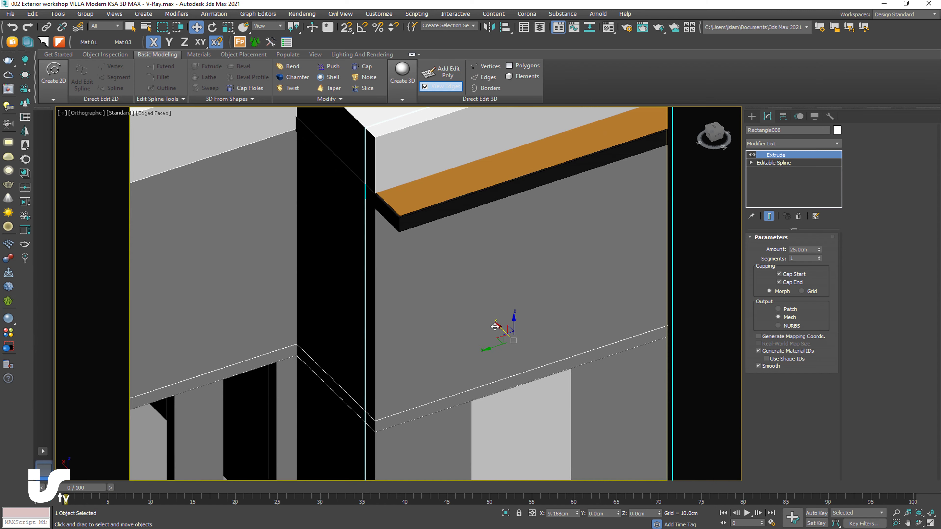
left_click_drag(495, 327, 496, 328)
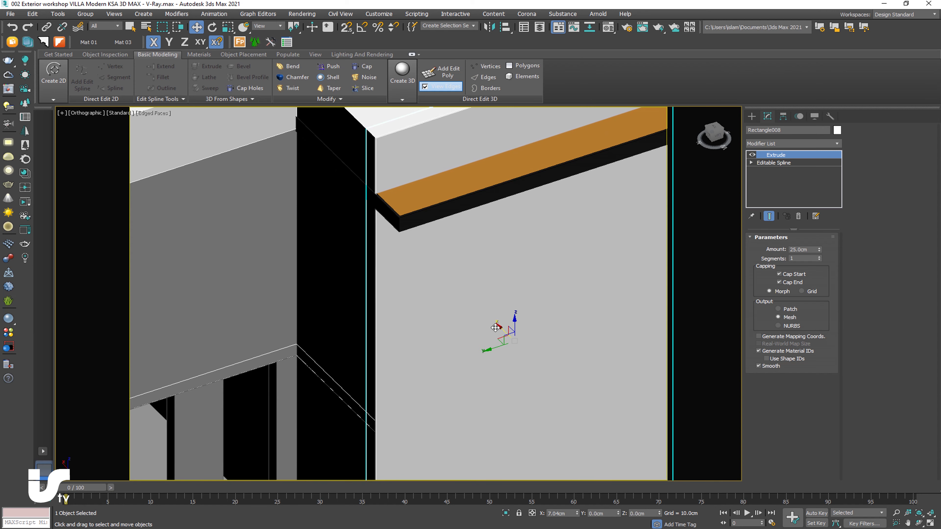
scroll(451, 296, "down", 5)
middle_click_drag(451, 296, 351, 323, "alt")
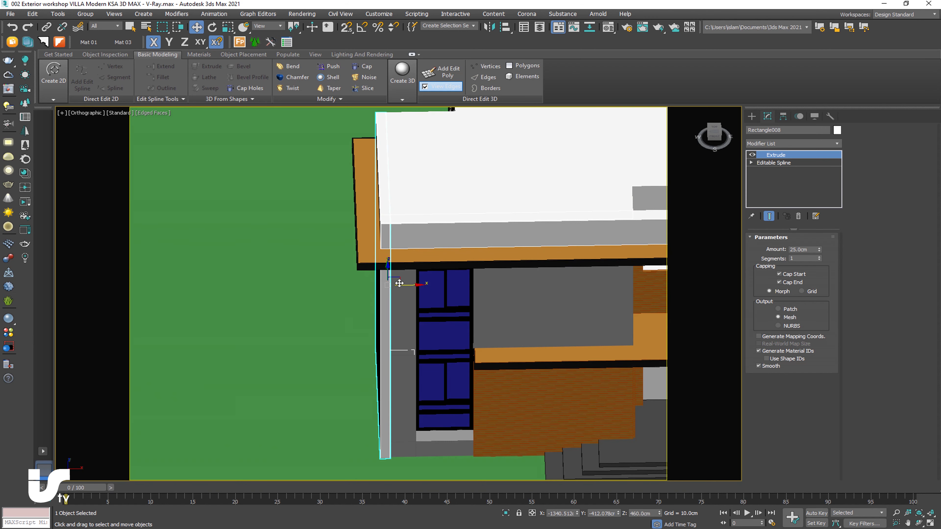
Slide the panel outline Line003 further to the right along X
left_click_drag(399, 284, 427, 288)
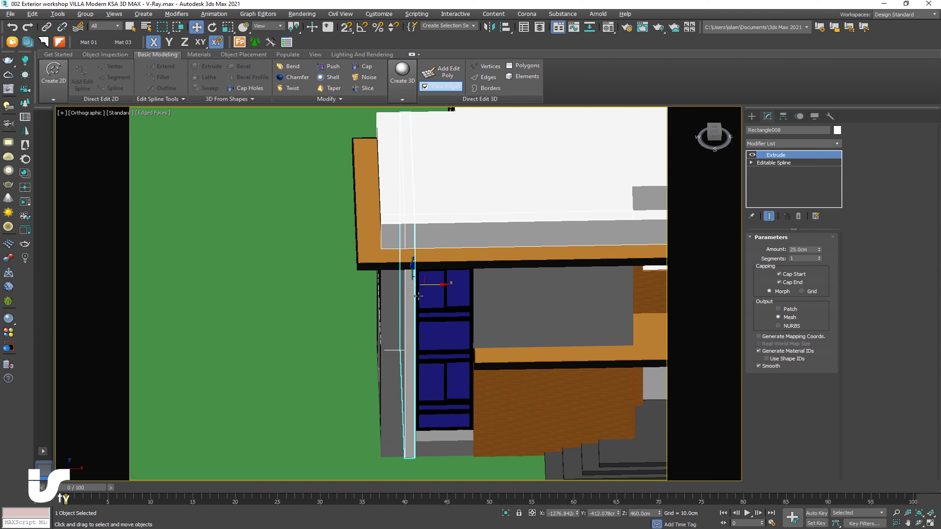
middle_click_drag(441, 280, 420, 273, "alt")
scroll(415, 275, "up", 4)
scroll(411, 275, "up", 1)
left_click_drag(444, 257, 448, 258)
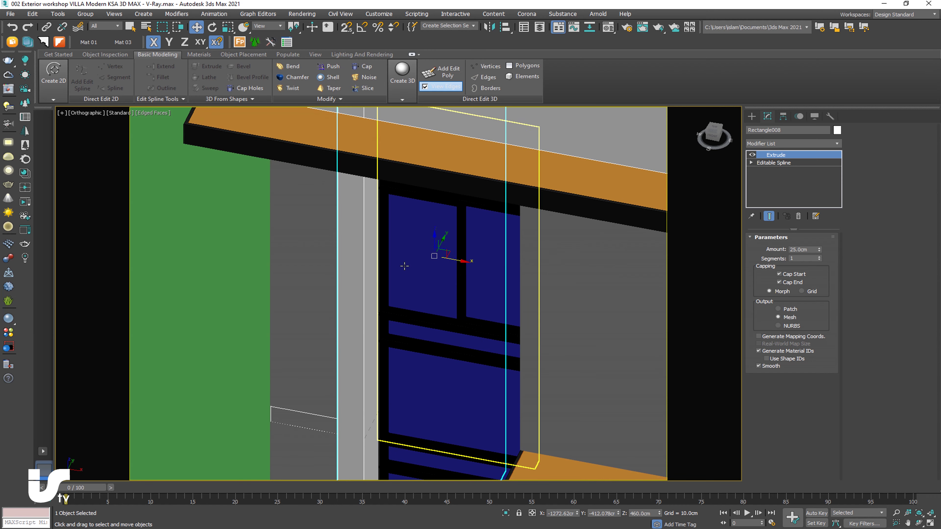
Raise the panel's Extrude Amount to 93.5cm
middle_click_drag(448, 259, 427, 256, "alt")
left_click_drag(818, 251, 824, 187)
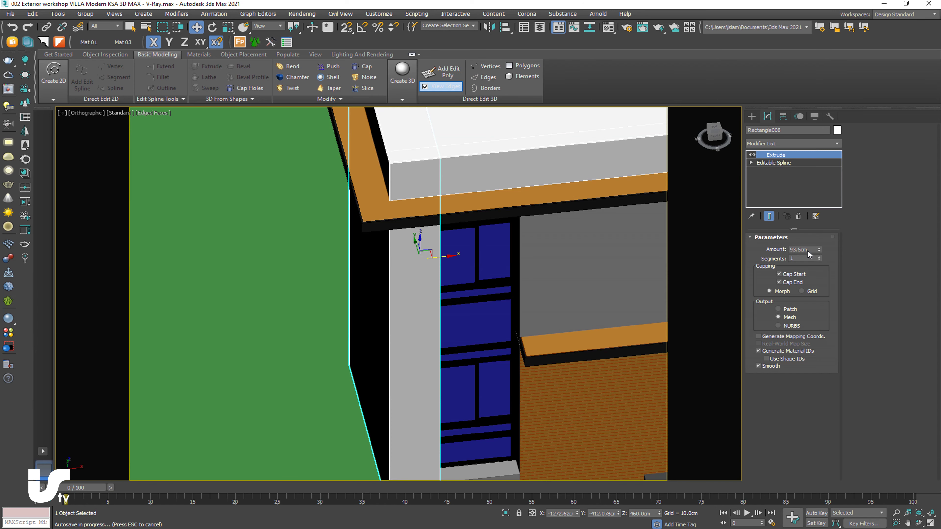
middle_click_drag(461, 296, 478, 295, "alt")
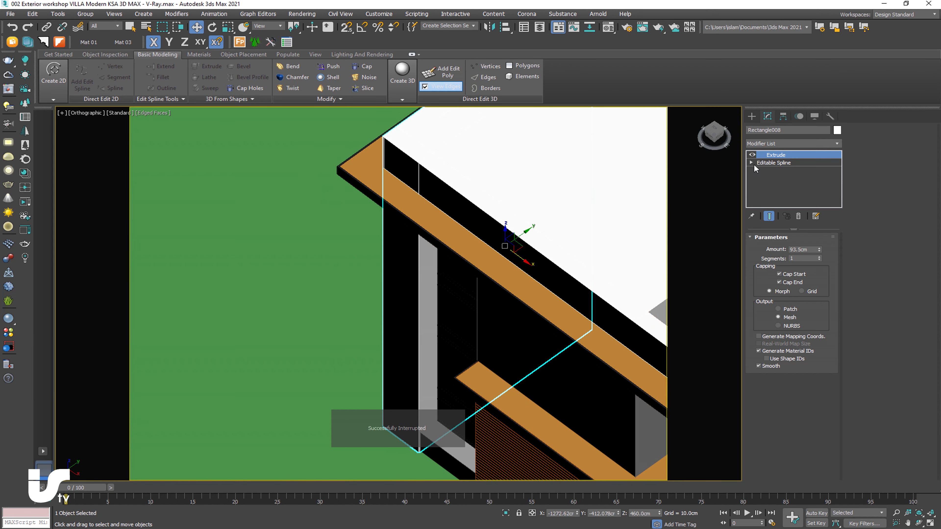
At Segment level, move the outline's vertical segment along Y to widen the panel beside the window
left_click(768, 179)
middle_click_drag(454, 308, 409, 300, "alt")
left_click(409, 300)
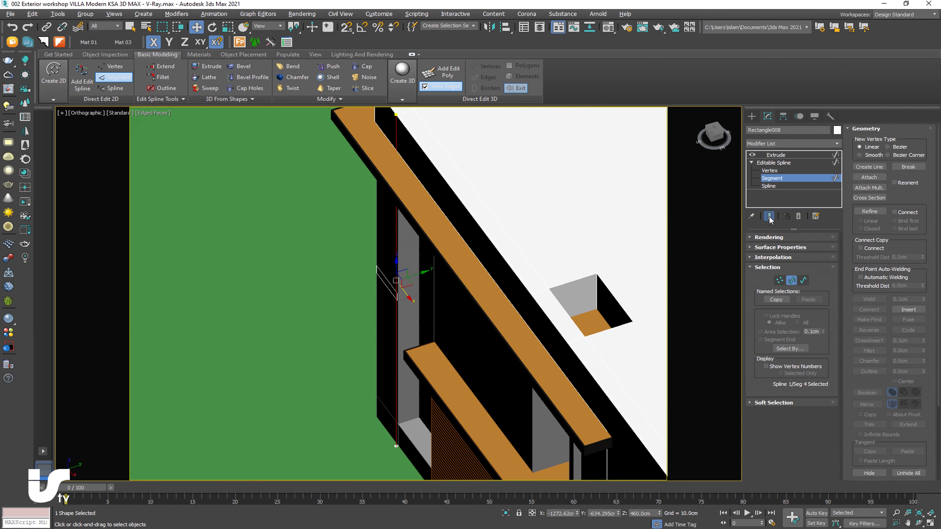
left_click(770, 217)
middle_click_drag(426, 315, 498, 357, "alt")
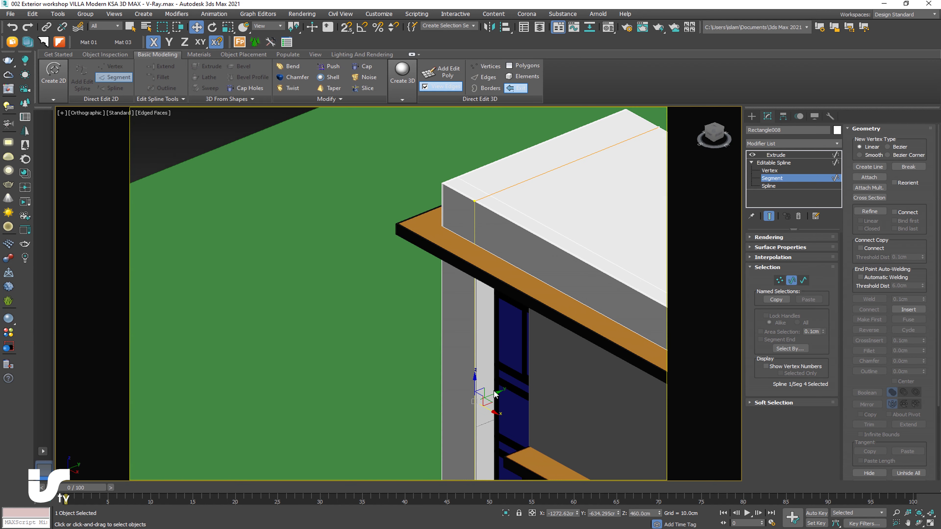
left_click_drag(493, 393, 484, 399)
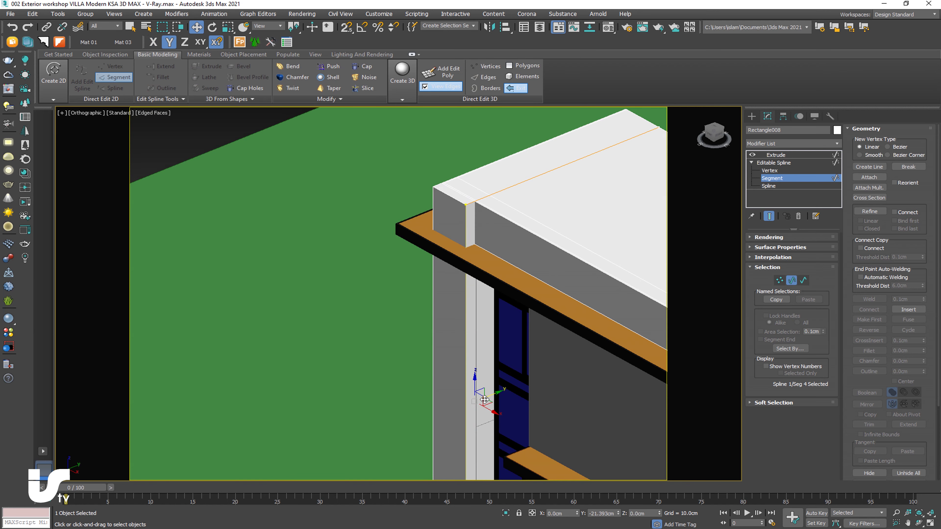
scroll(482, 400, "up", 3)
scroll(456, 370, "up", 2)
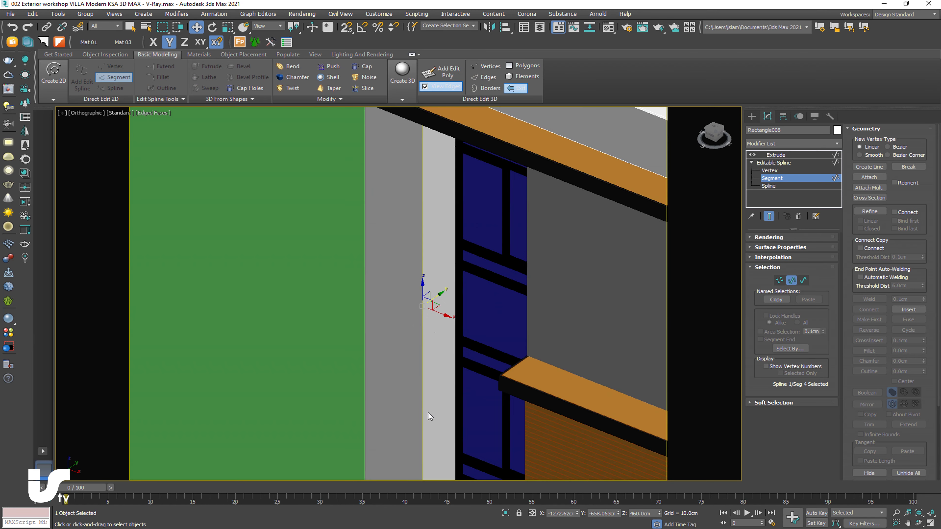
scroll(428, 413, "up", 2)
scroll(445, 272, "down", 2)
scroll(430, 267, "down", 1)
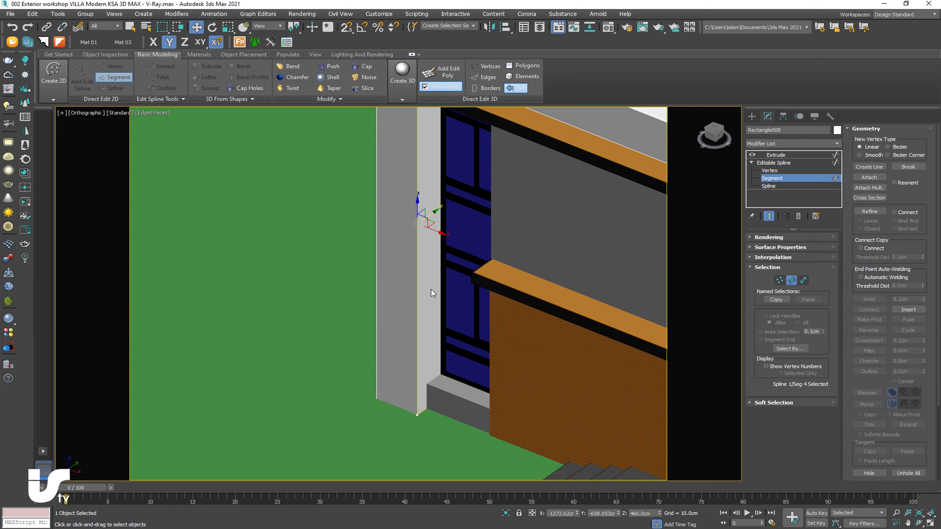
scroll(444, 260, "up", 2)
scroll(436, 297, "down", 2)
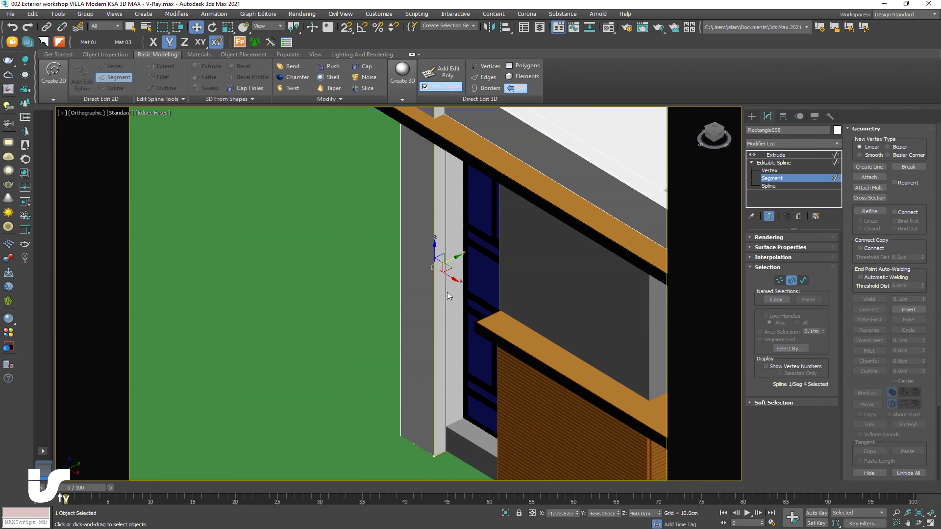
scroll(476, 291, "up", 1)
Review the widened wall in the camera view and select the upper-right door-window group
mouse_move(446, 288)
middle_mouse_down("alt")
mouse_move(484, 297)
mouse_move(562, 280)
mouse_move(498, 268)
mouse_move(505, 284)
mouse_move(476, 286)
middle_mouse_up("alt")
mouse_move(454, 363)
middle_mouse_down("alt")
mouse_move(511, 348)
mouse_move(494, 348)
middle_mouse_up("alt")
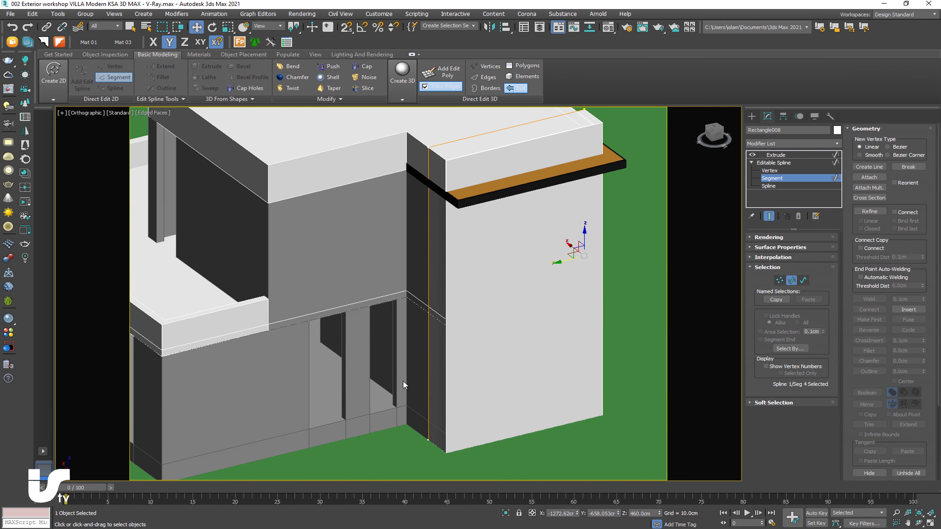
scroll(421, 439, "down", 3)
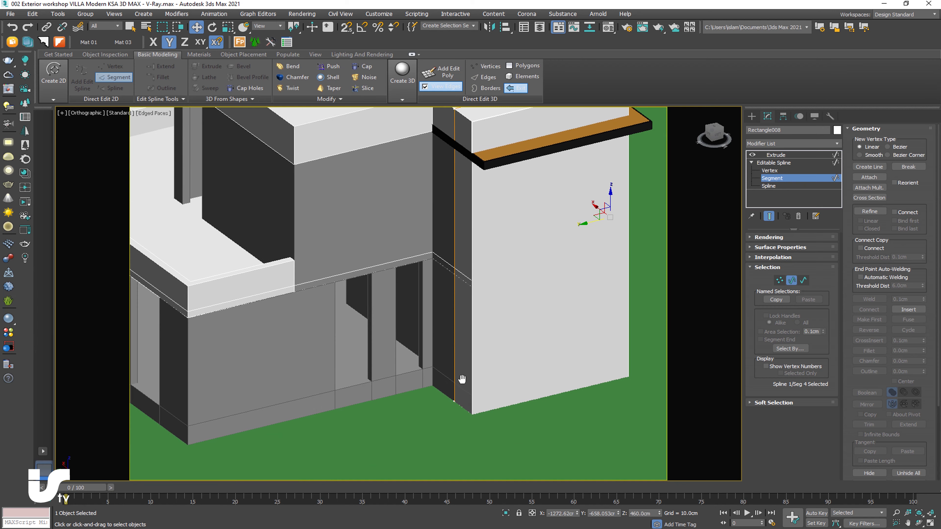
scroll(421, 439, "down", 5)
mouse_move(421, 439)
middle_mouse_down("alt")
mouse_move(480, 357)
mouse_move(402, 339)
mouse_move(454, 347)
middle_mouse_up("alt")
key("c")
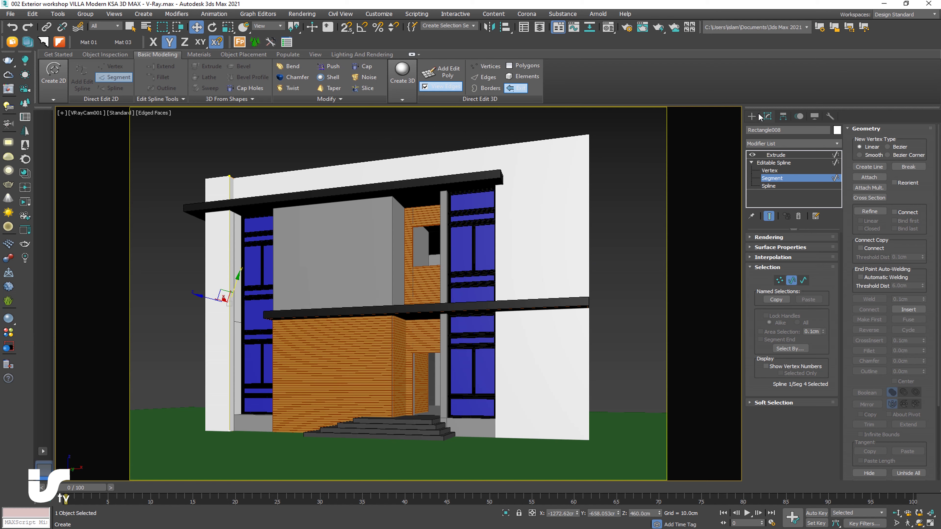
left_click(752, 116)
left_click(610, 300)
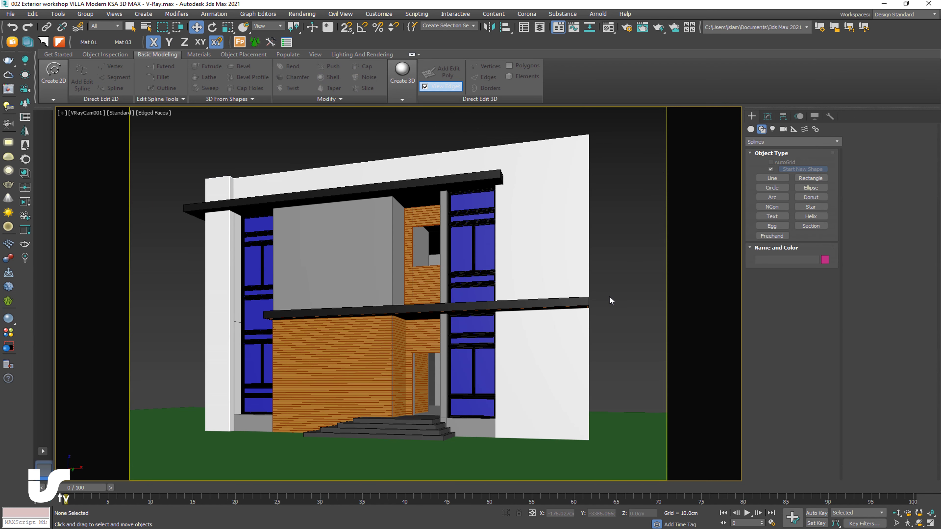
left_click(489, 254)
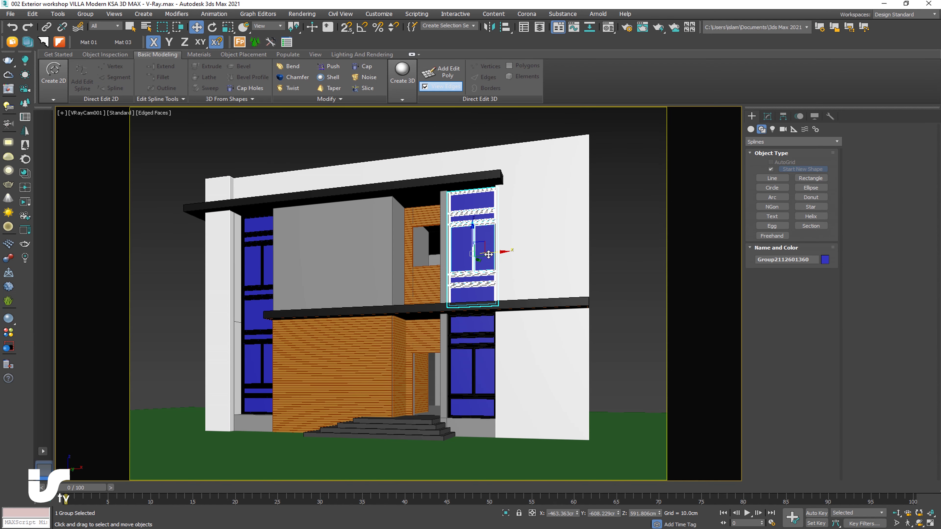
Clone the upper door-window group onto the wood-clad wall in the Front view
key("u")
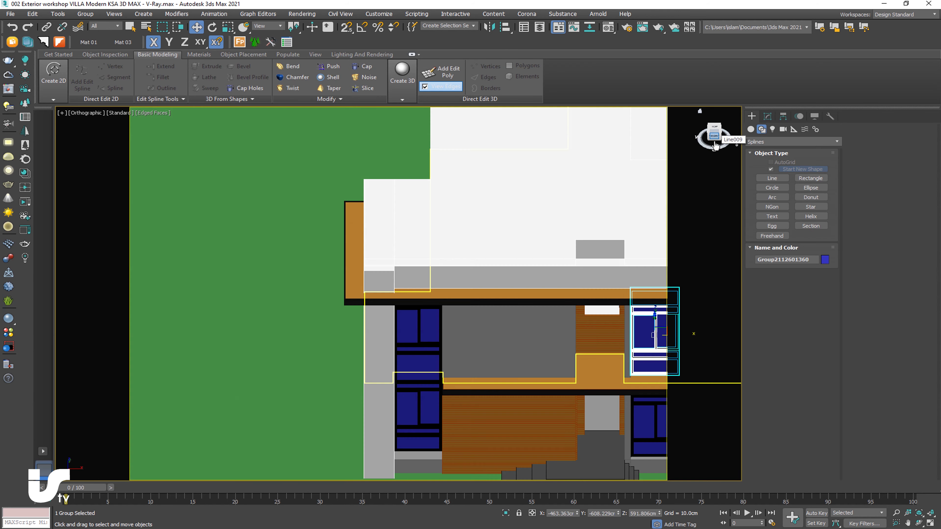
left_click(716, 145)
scroll(530, 255, "up", 5)
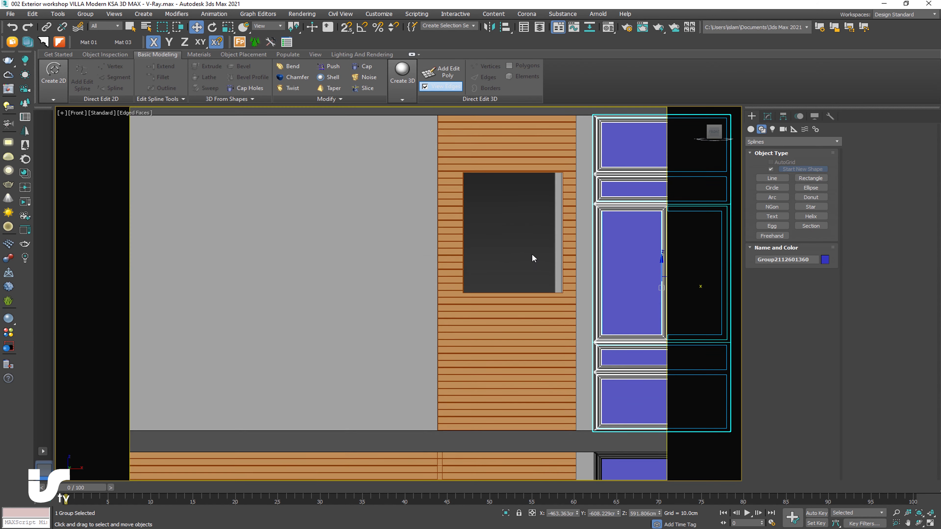
middle_click_drag(533, 258, 452, 215)
scroll(460, 237, "down", 2)
mouse_move(466, 260)
middle_mouse_down()
mouse_move(517, 278)
mouse_move(569, 253)
middle_mouse_up()
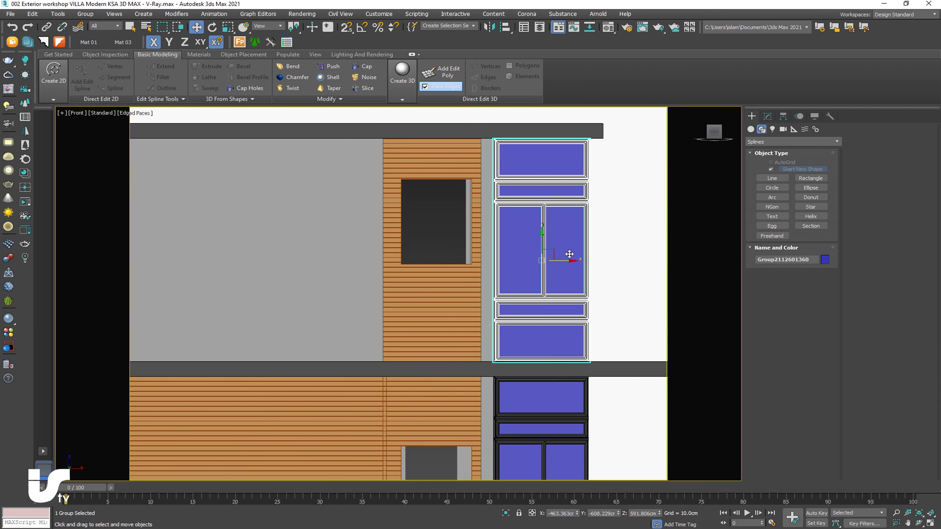
left_click_drag(569, 253, 455, 238, "shift")
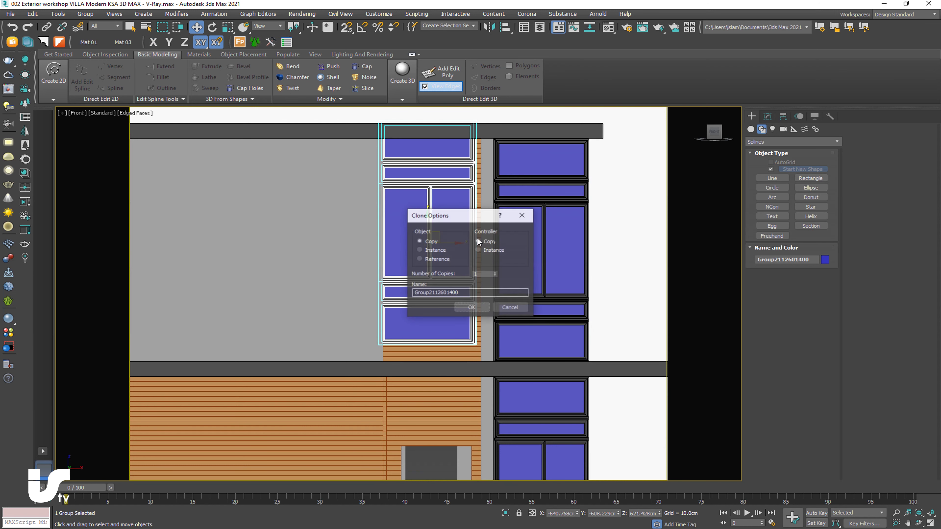
left_click(473, 308)
middle_click_drag(453, 244, 476, 297)
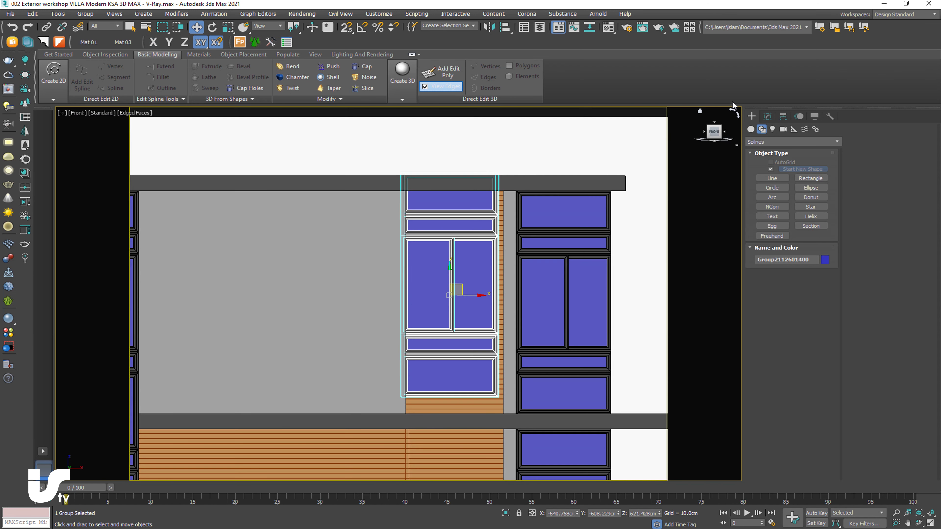
Delete the copy's upper and lower panel elements in Edit Poly
left_click(768, 116)
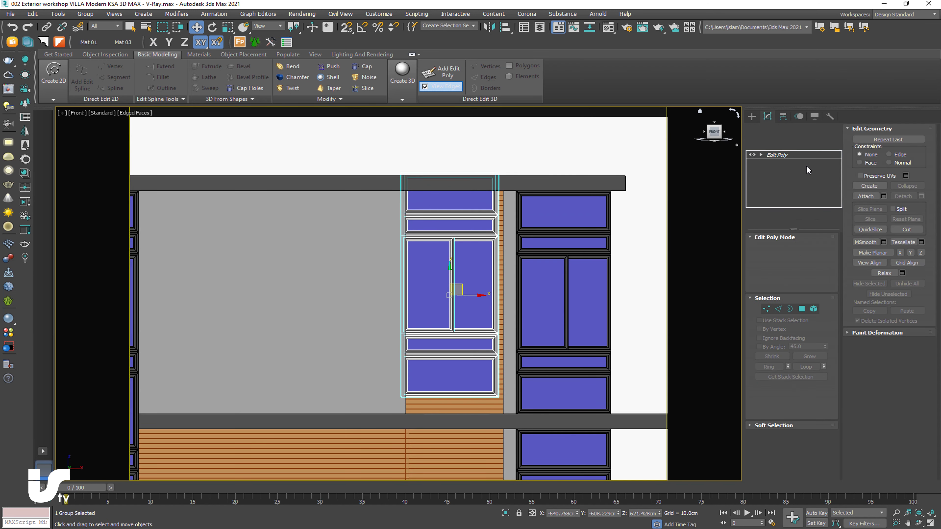
left_click(813, 309)
left_click(421, 224, "ctrl")
key("Delete")
key("Delete")
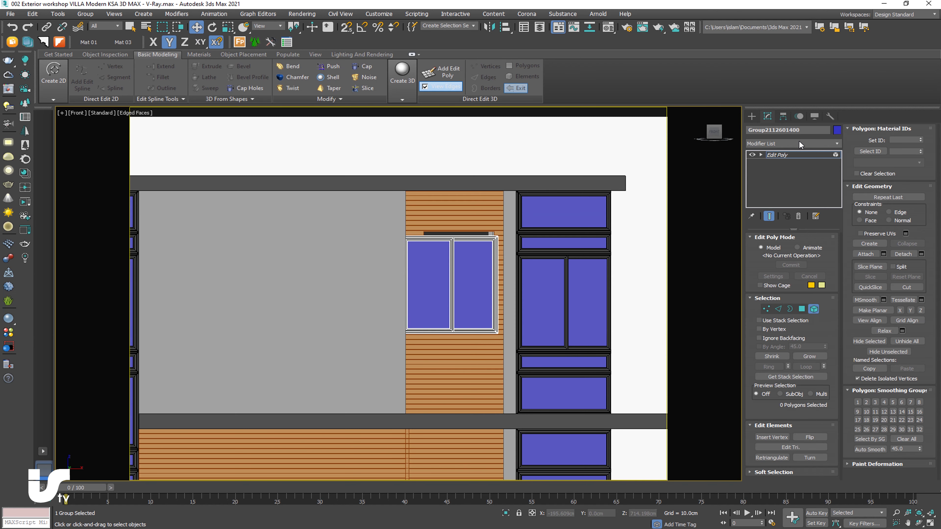
left_click(783, 116)
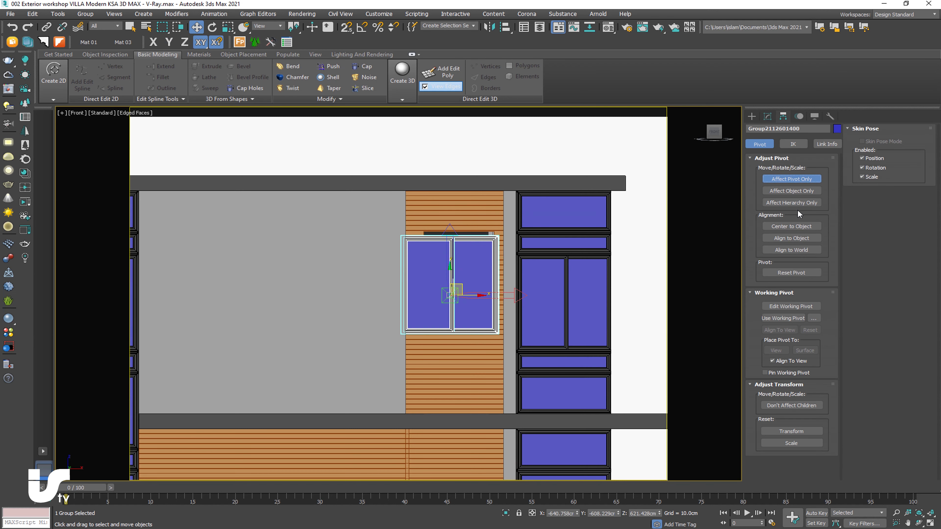
Centre the pivot on the shortened window and move it into place on the wood wall
left_click(799, 179)
left_click(798, 227)
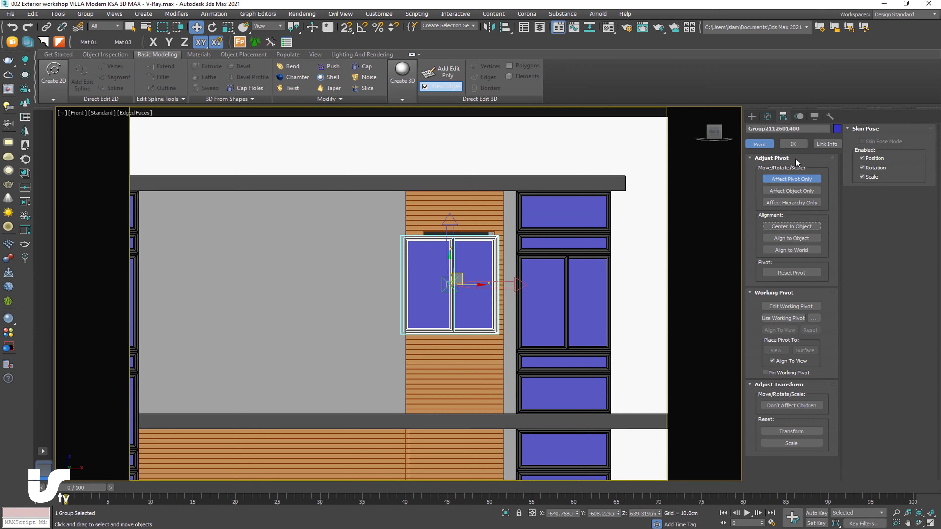
left_click(752, 116)
scroll(445, 265, "up", 3)
left_click_drag(468, 295, 489, 288)
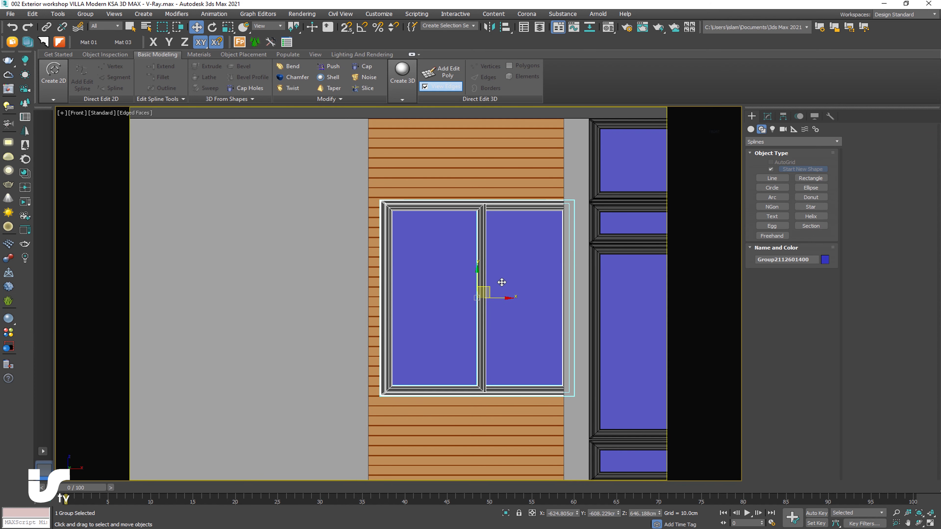
middle_click_drag(696, 148, 640, 133)
Raise the top vertices of the window frame
left_click(767, 115)
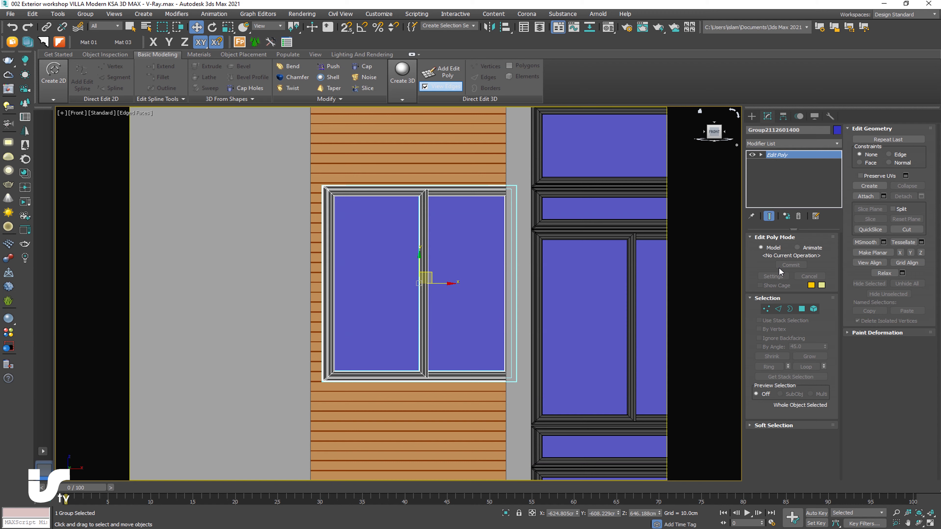
left_click(766, 309)
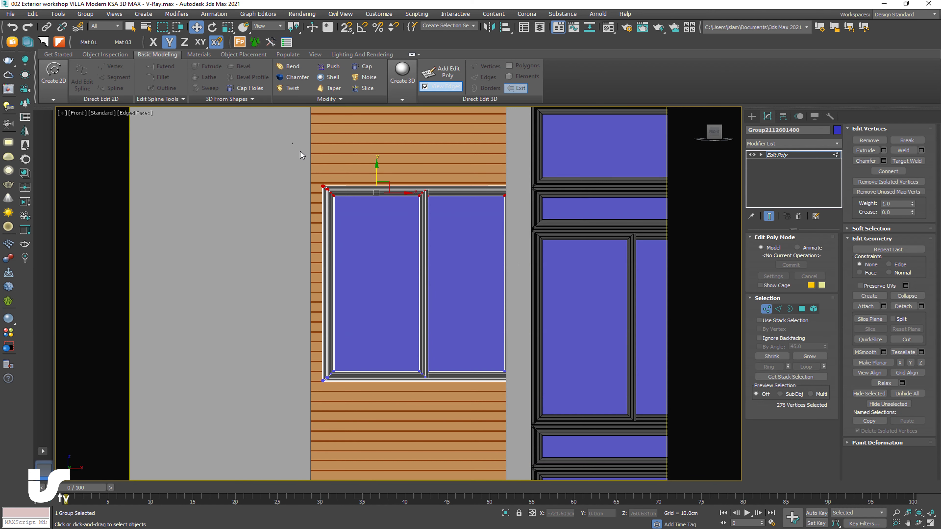
scroll(370, 187, "up", 5)
left_click_drag(349, 185, 352, 187)
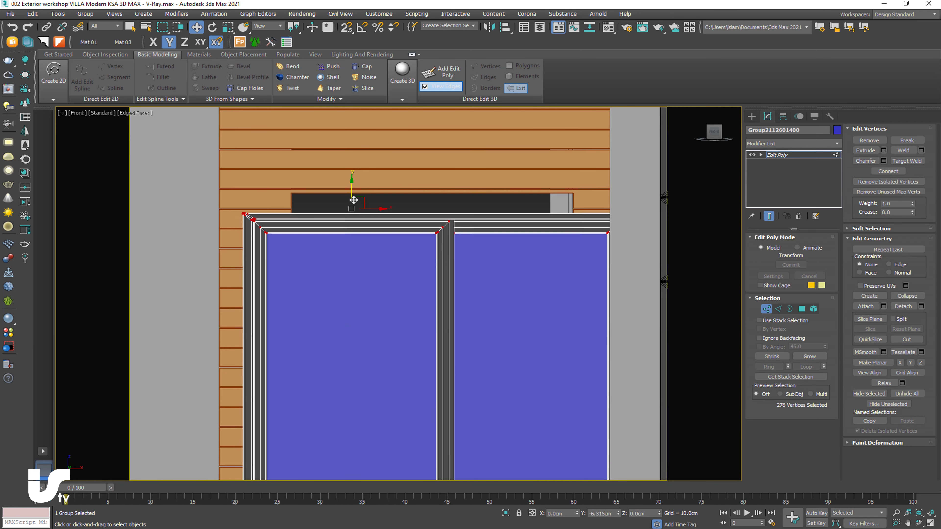